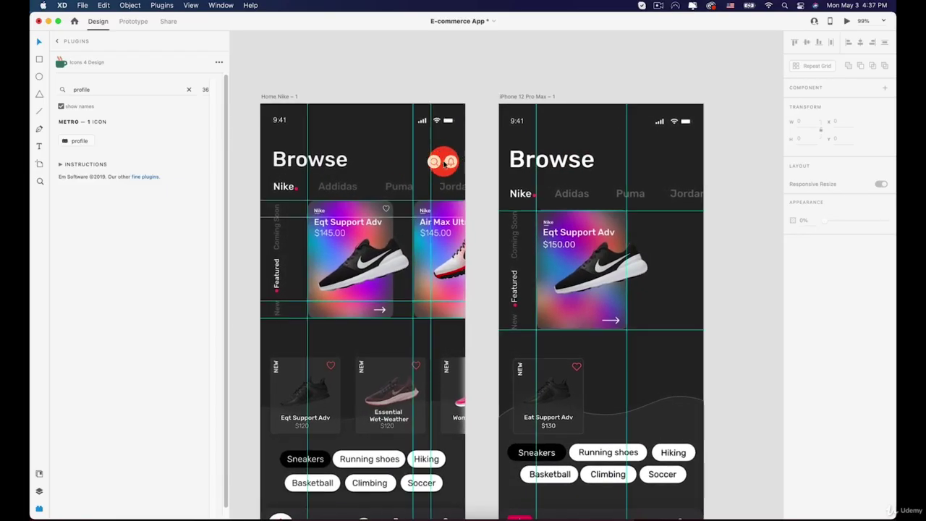
Clear the profile search and reopen the Icons 4 Design plugin with an empty icon search.
{"action": "scroll", "coordinate": [464, 168], "scroll_direction": "down", "scroll_amount": 2}
{"action": "scroll", "coordinate": [550, 174], "scroll_direction": "right", "scroll_amount": 2}
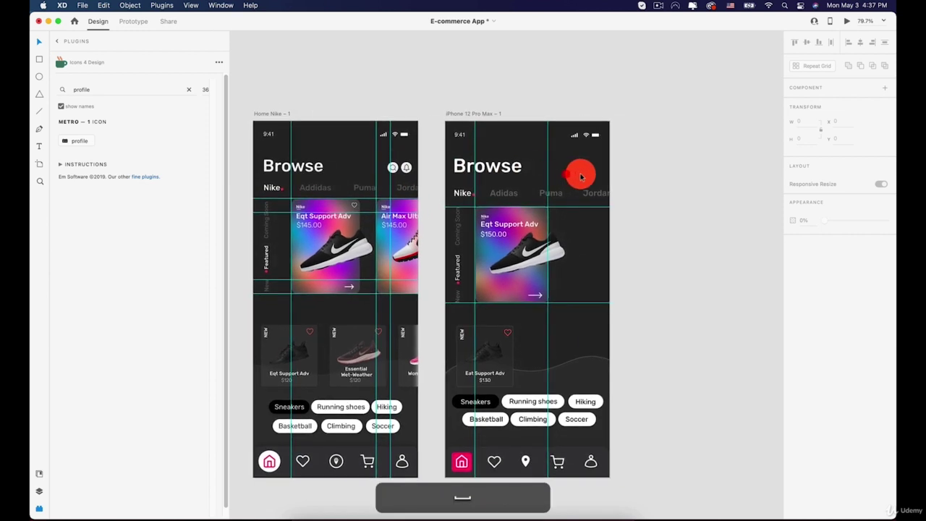
{"action": "scroll", "coordinate": [580, 176], "scroll_direction": "up", "scroll_amount": 5}
{"action": "key", "text": "super+shift+apostrophe"}
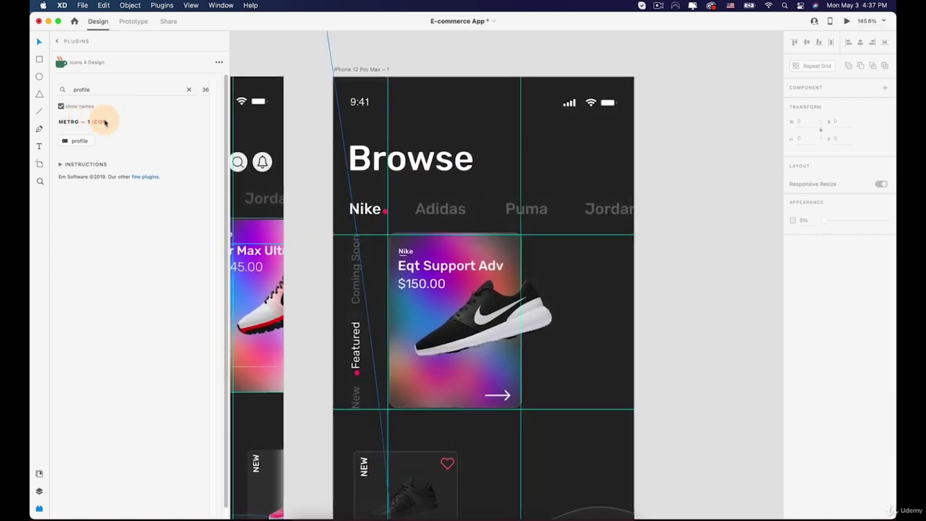
{"action": "left_click", "coordinate": [187, 89]}
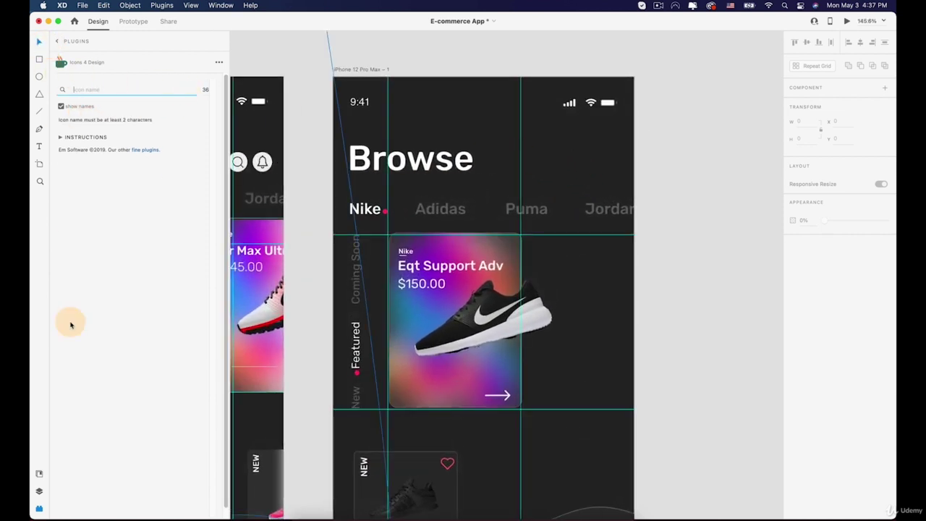
{"action": "left_click", "coordinate": [39, 509]}
{"action": "left_click", "coordinate": [37, 508]}
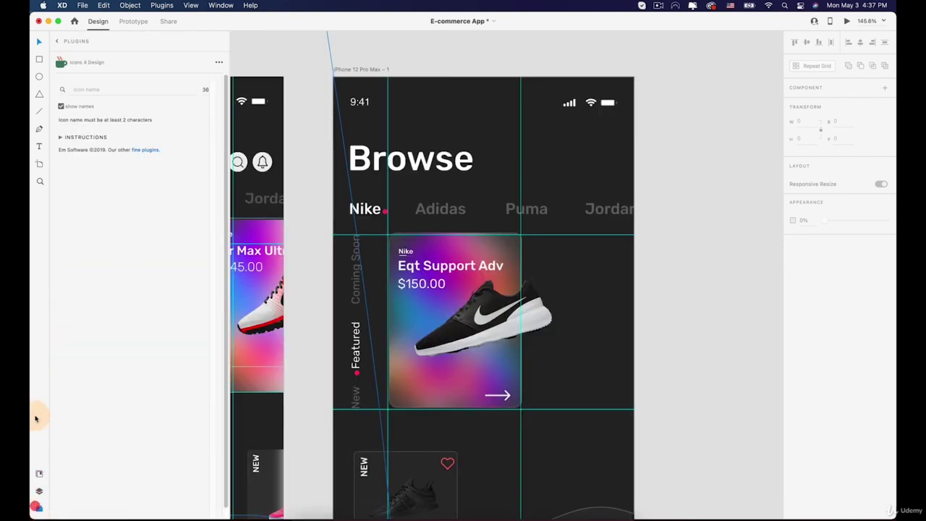
{"action": "left_click", "coordinate": [58, 43]}
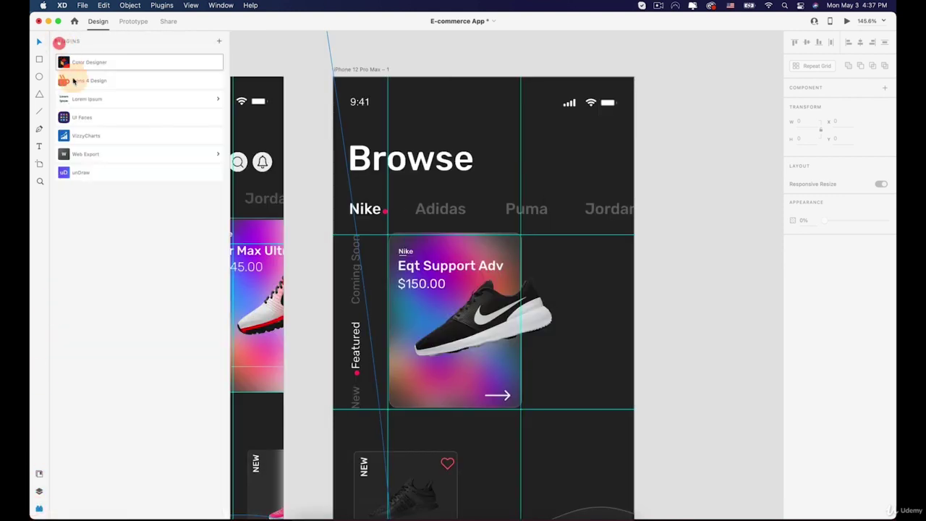
{"action": "left_click", "coordinate": [115, 79]}
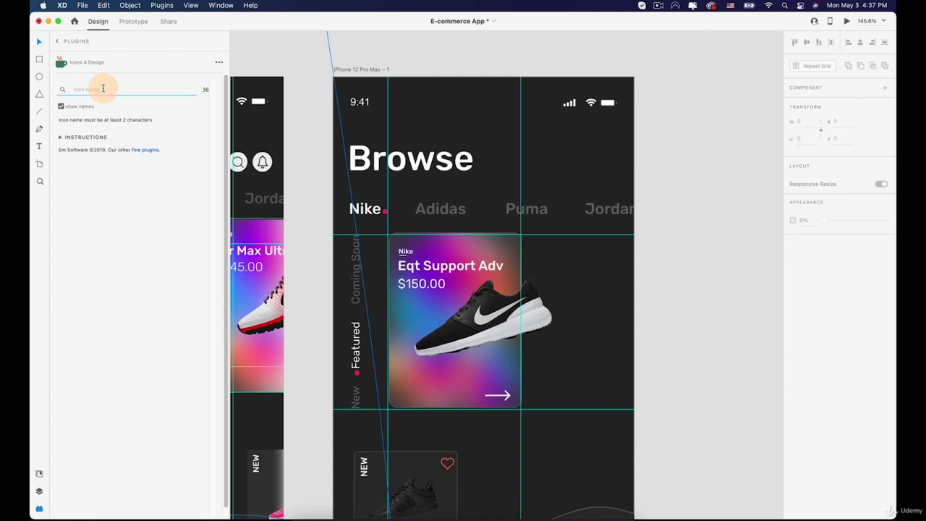
Try to insert the Feather search icon after searching the plugin's icons for "search".
{"action": "type", "text": "serach"}
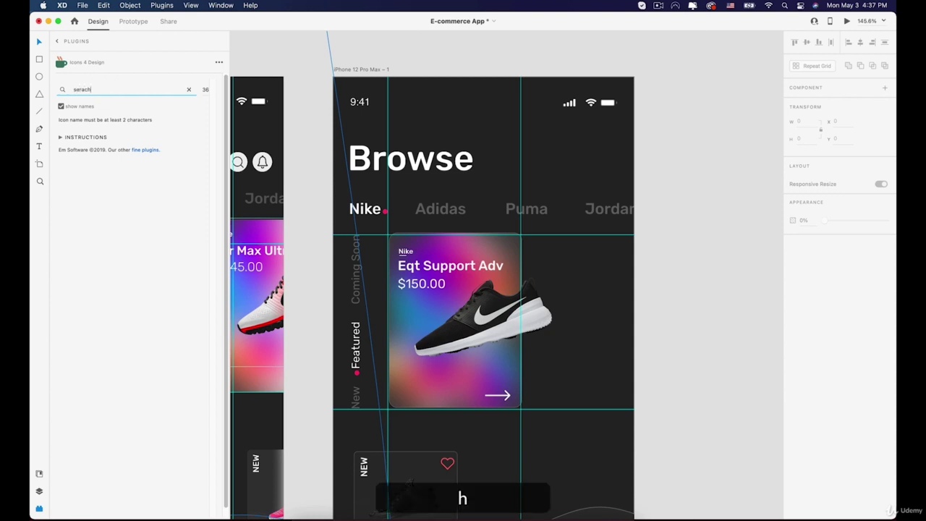
{"action": "left_click", "coordinate": [71, 87]}
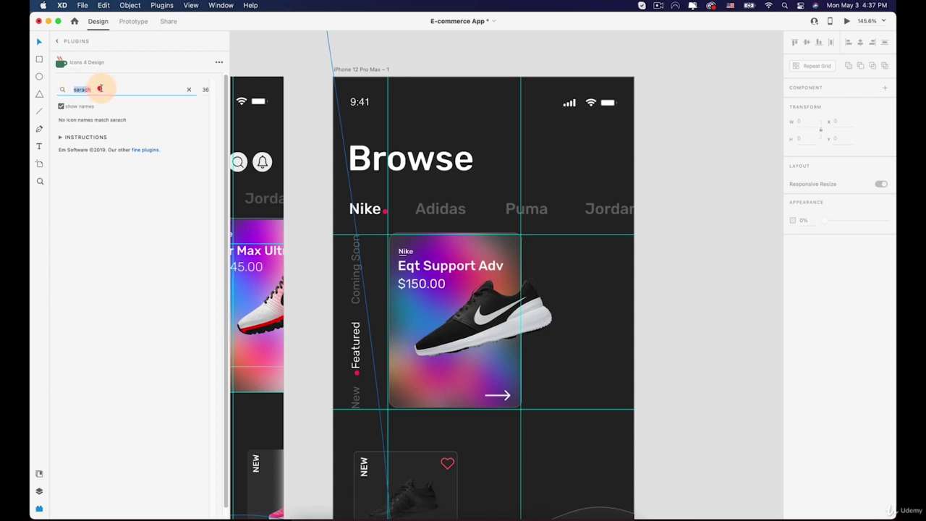
{"action": "type", "text": "s"}
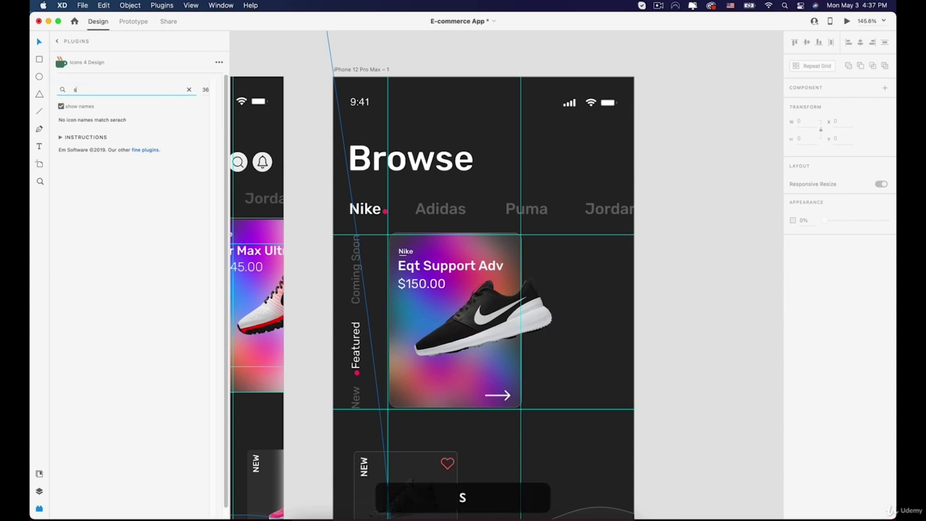
{"action": "type", "text": "earch"}
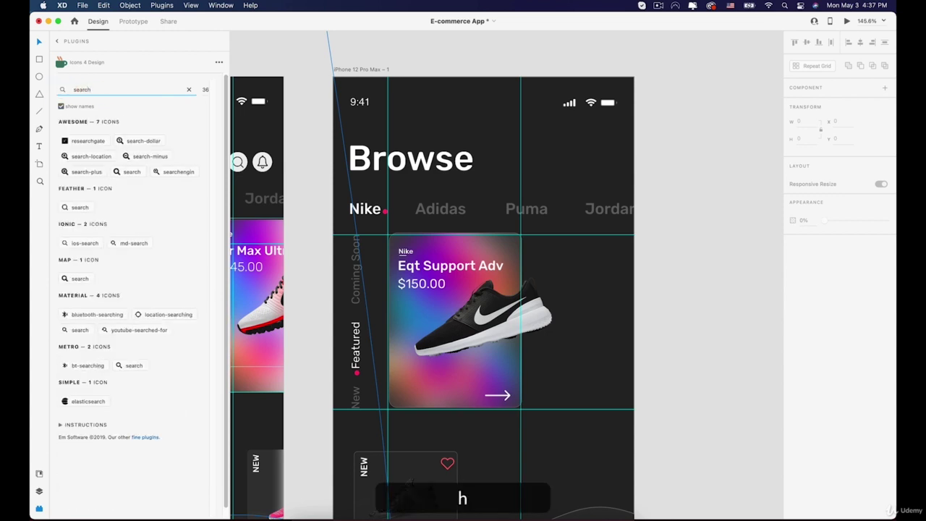
{"action": "left_click", "coordinate": [63, 92]}
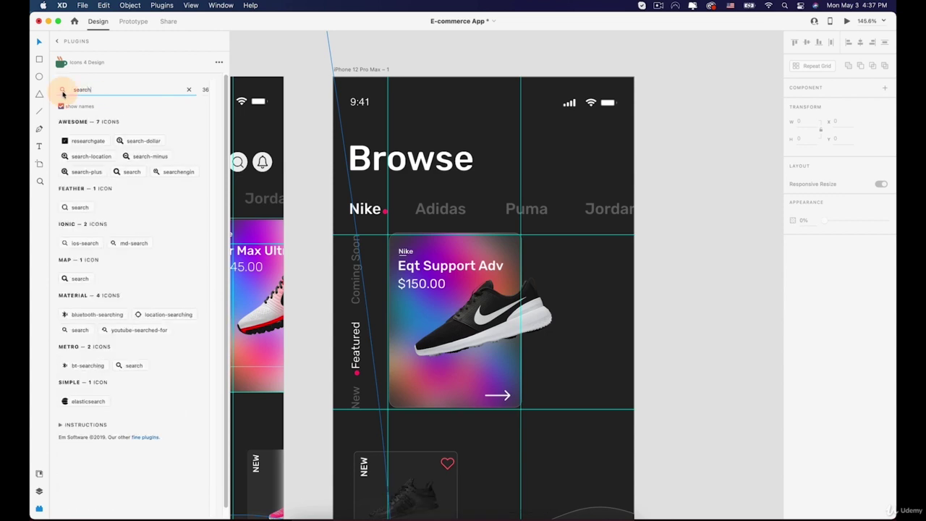
{"action": "left_click", "coordinate": [68, 207]}
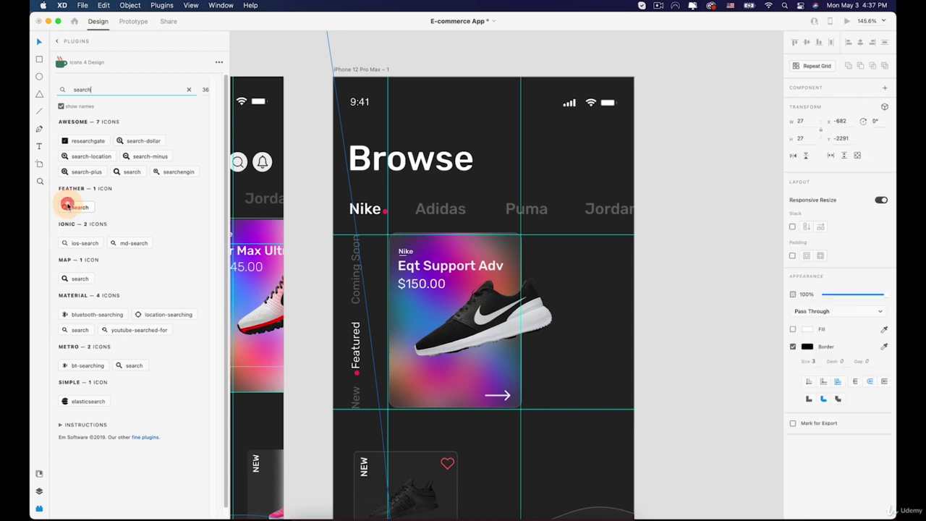
Undo the icon search edits and delete the search icon that was inserted outside the artboards.
{"action": "key", "text": "super+z"}
{"action": "key", "text": "super+z"}
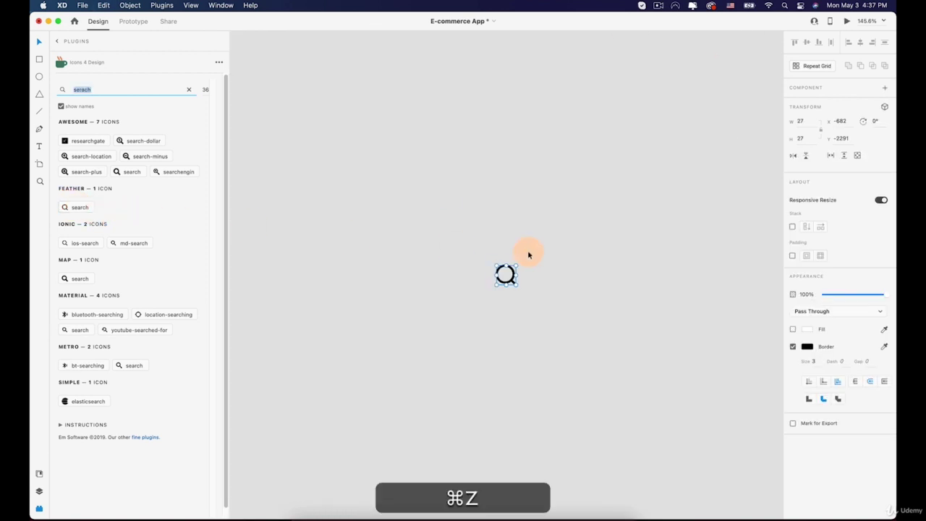
{"action": "left_click", "coordinate": [525, 272]}
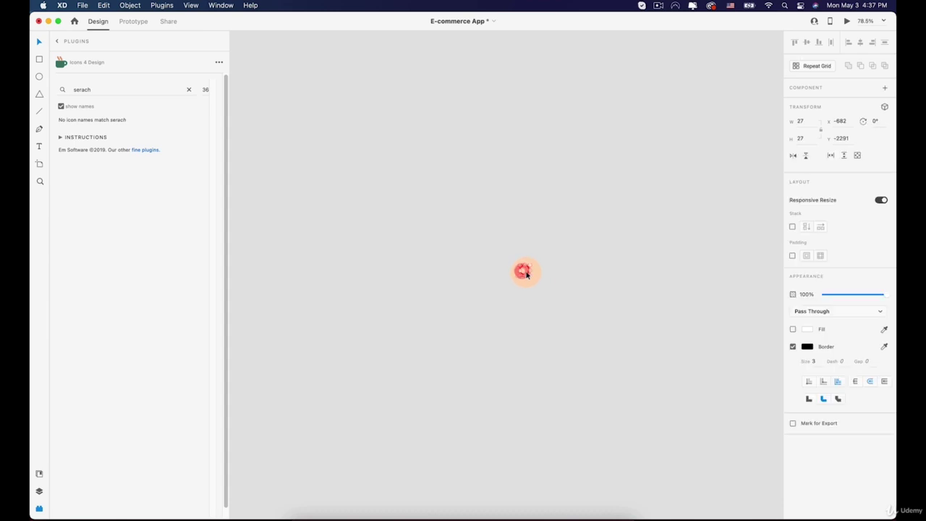
{"action": "key", "text": "BackSpace"}
Search for "search" and insert the Feather search icon into the iPhone 12 Pro Max – 1 artboard.
{"action": "scroll", "coordinate": [526, 273], "scroll_direction": "down", "scroll_amount": 10}
{"action": "key", "text": "space"}
{"action": "left_click_drag", "start_coordinate": [547, 241], "coordinate": [398, 114]}
{"action": "left_click_drag", "start_coordinate": [514, 311], "coordinate": [333, 155]}
{"action": "left_click_drag", "start_coordinate": [531, 323], "coordinate": [384, 219]}
{"action": "scroll", "coordinate": [384, 220], "scroll_direction": "down", "scroll_amount": 3}
{"action": "scroll", "coordinate": [479, 246], "scroll_direction": "up", "scroll_amount": 5}
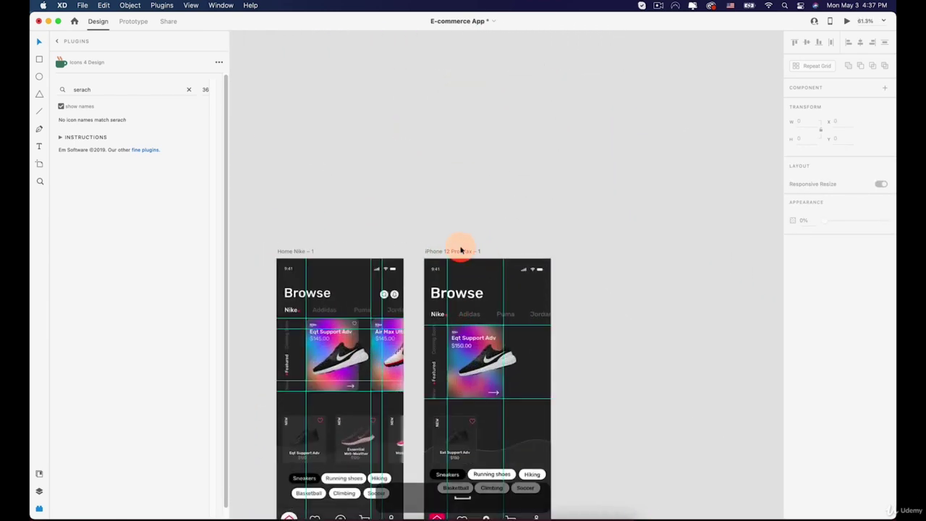
{"action": "left_click", "coordinate": [461, 251]}
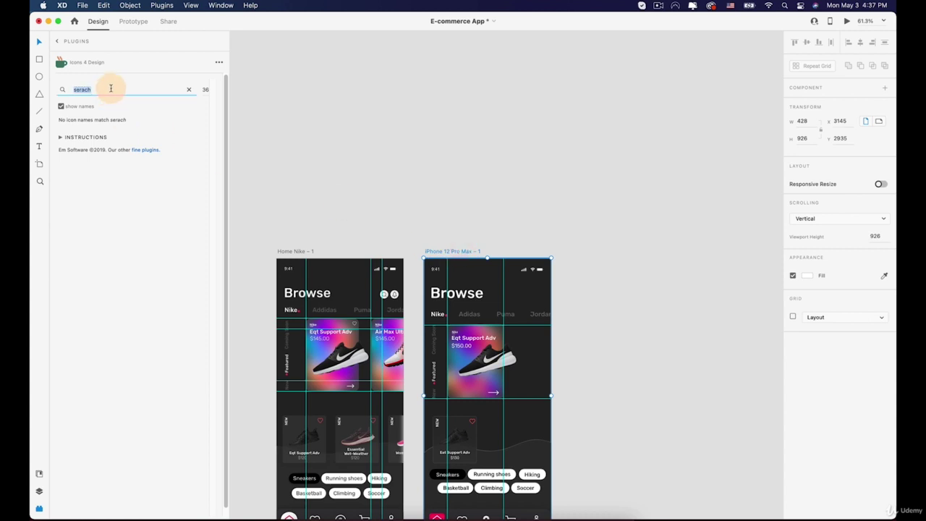
{"action": "type", "text": "searc"}
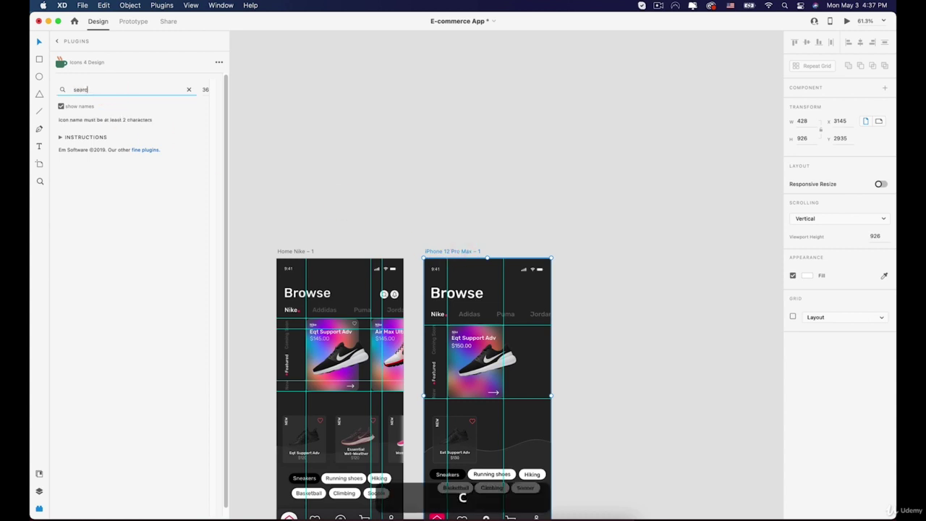
{"action": "type", "text": "h"}
{"action": "left_click", "coordinate": [72, 207]}
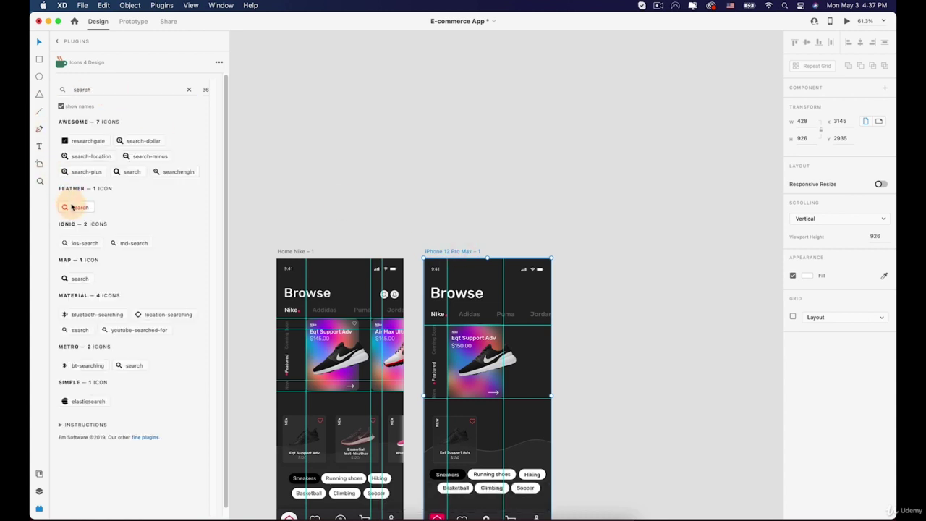
Move the search icon from the artboard's corner into the empty space beside the Browse heading.
{"action": "scroll", "coordinate": [447, 275], "scroll_direction": "up", "scroll_amount": 3}
{"action": "scroll", "coordinate": [447, 274], "scroll_direction": "up", "scroll_amount": 8}
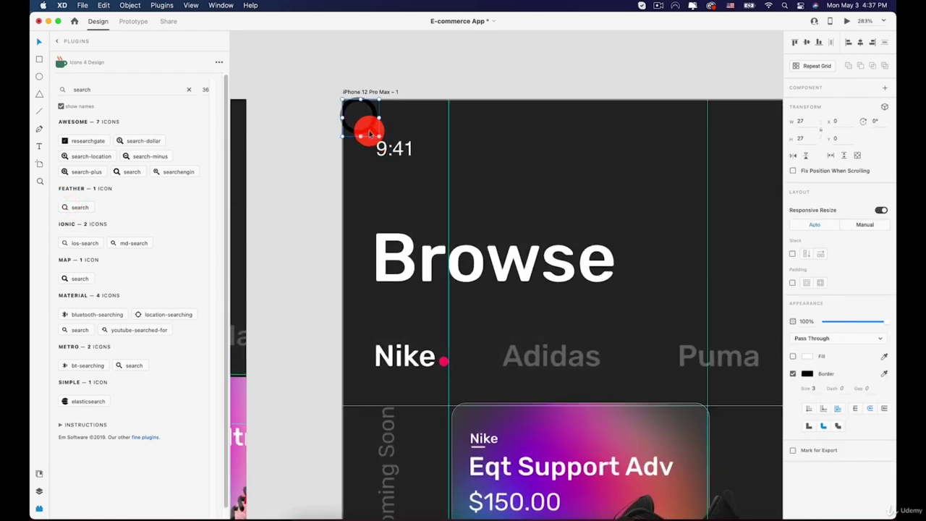
{"action": "left_click_drag", "start_coordinate": [369, 133], "coordinate": [729, 233]}
Search the plugin for "notificatio" and insert the Ionic ios-notifications bell into the iPhone 12 Pro Max – 1 artboard.
{"action": "left_click", "coordinate": [374, 94]}
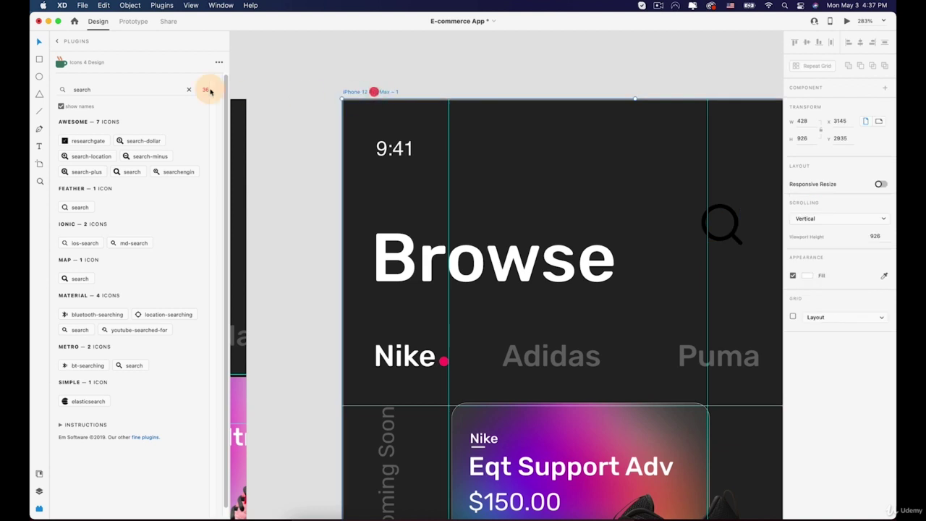
{"action": "type", "text": "fi"}
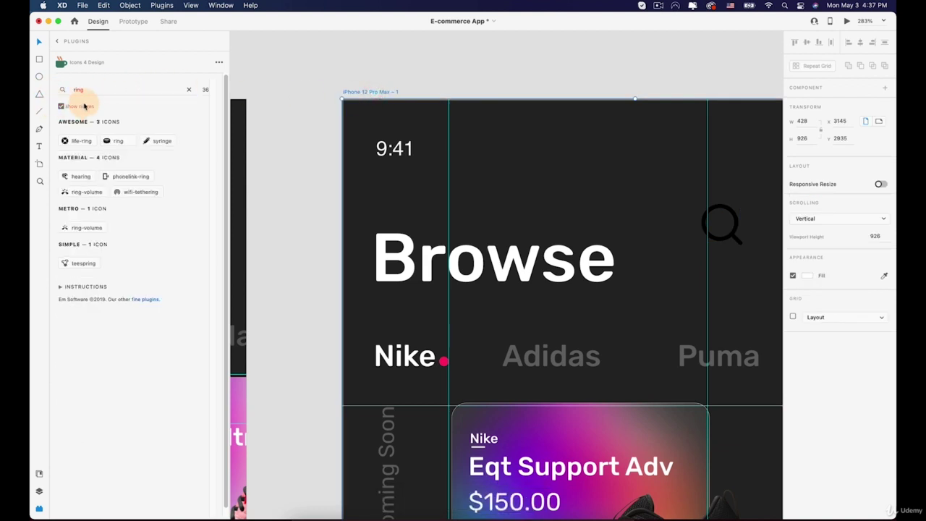
{"action": "left_click", "coordinate": [61, 87]}
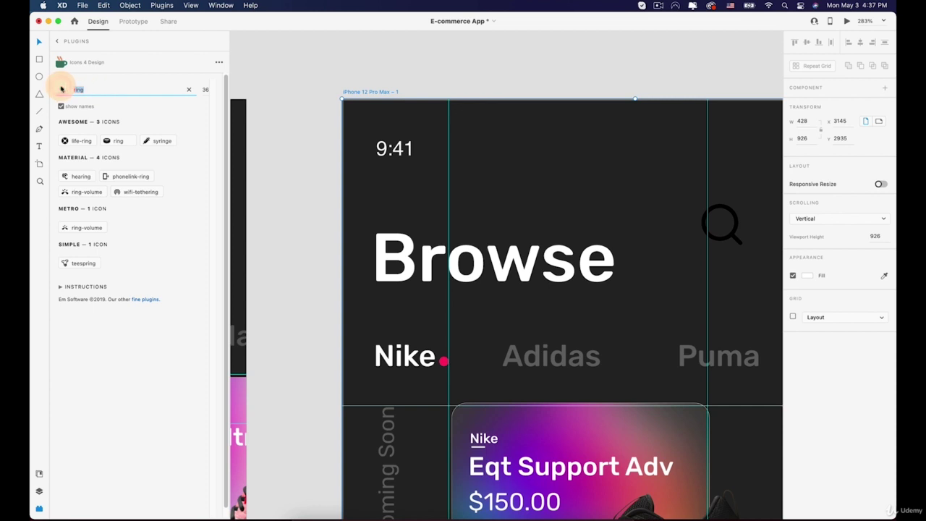
{"action": "type", "text": "ne"}
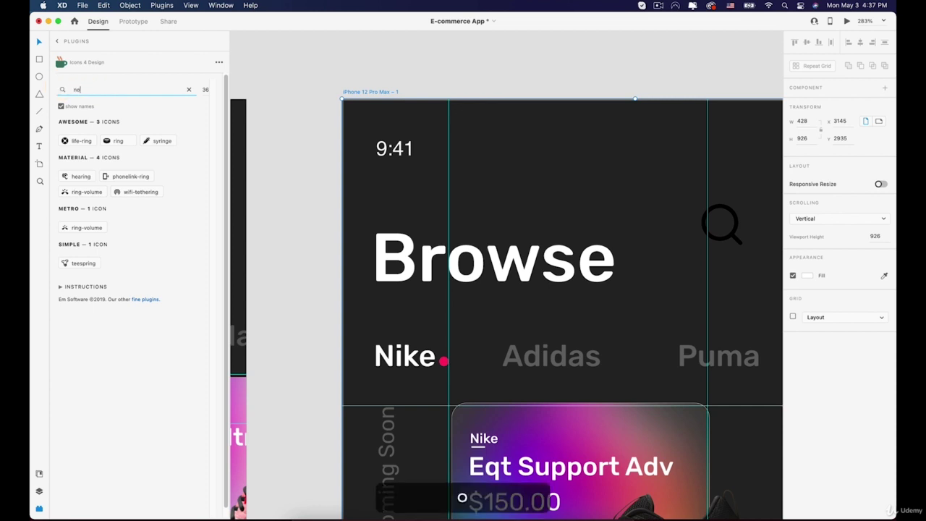
{"action": "type", "text": "tificati"}
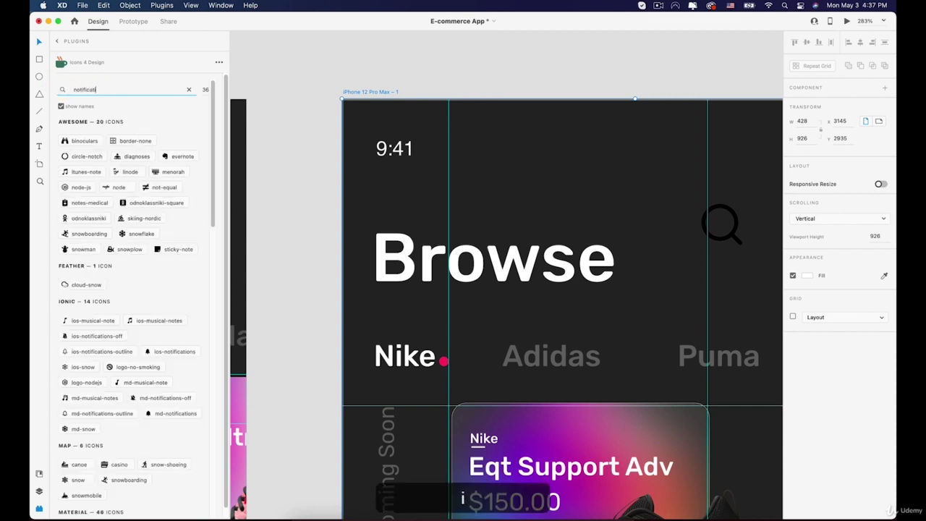
{"action": "type", "text": "o"}
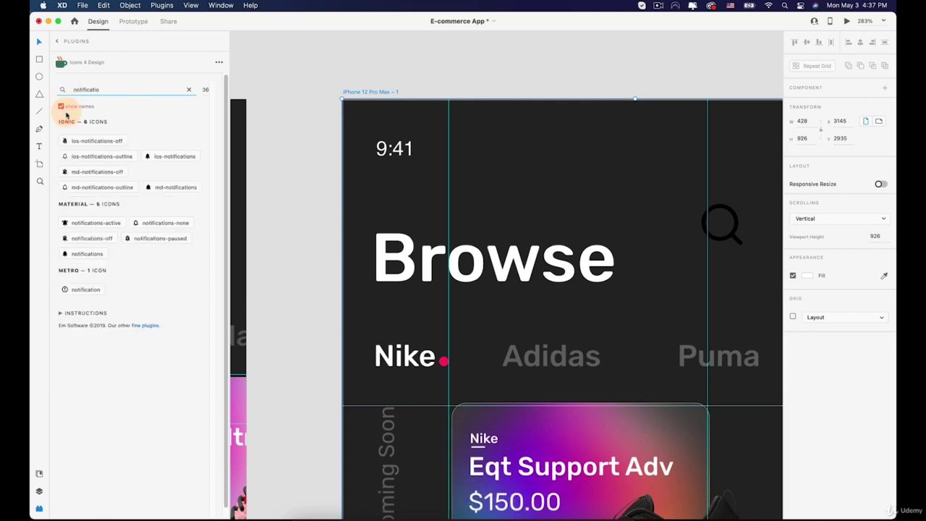
{"action": "left_click", "coordinate": [156, 158]}
Arrange the search icon and bell side by side near the artboard's right edge, with the bell at about X 386, Y 105.
{"action": "left_click_drag", "start_coordinate": [358, 121], "coordinate": [680, 226]}
{"action": "scroll", "coordinate": [572, 200], "scroll_direction": "up", "scroll_amount": 5}
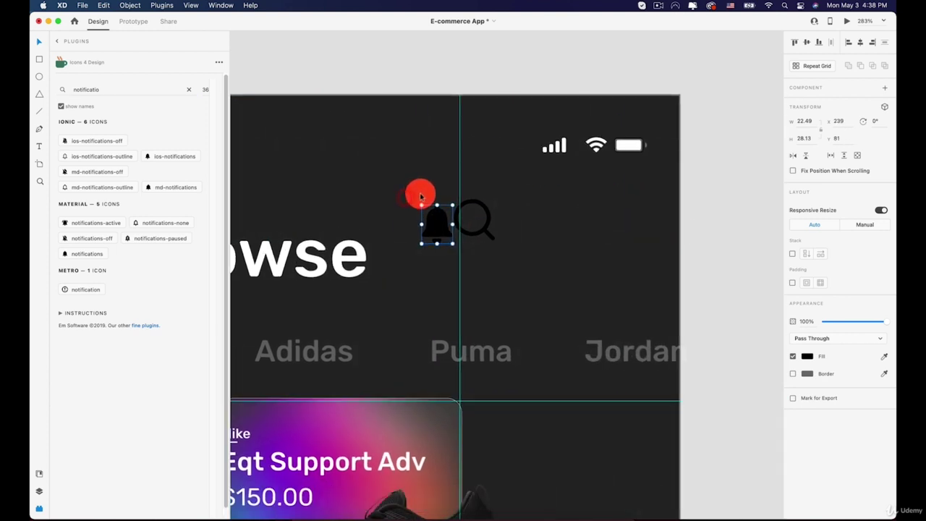
{"action": "left_click_drag", "start_coordinate": [435, 221], "coordinate": [656, 256]}
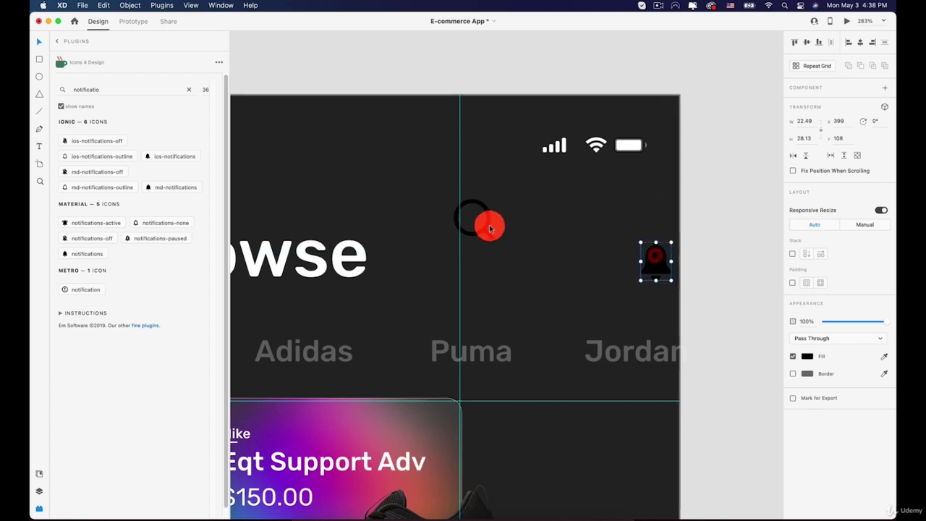
{"action": "left_click_drag", "start_coordinate": [487, 225], "coordinate": [581, 265]}
{"action": "left_click_drag", "start_coordinate": [647, 265], "coordinate": [631, 262]}
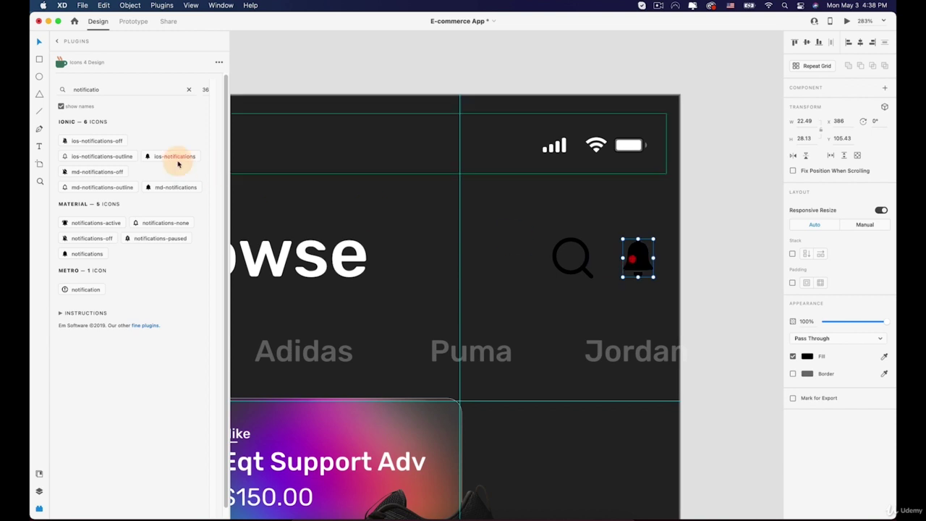
{"action": "left_click", "coordinate": [39, 76]}
{"action": "left_click_drag", "start_coordinate": [522, 244], "coordinate": [659, 298]}
{"action": "key", "text": "super+z"}
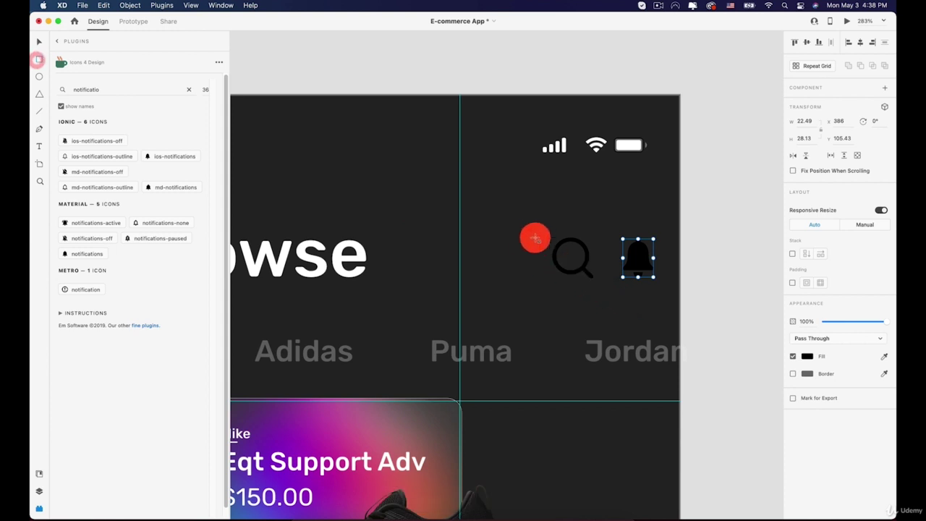
Draw a rectangle about 119 × 35 over the search and bell icons, with its corners rounded to radius 20.
{"action": "key", "text": "r"}
{"action": "left_click_drag", "start_coordinate": [502, 233], "coordinate": [662, 286]}
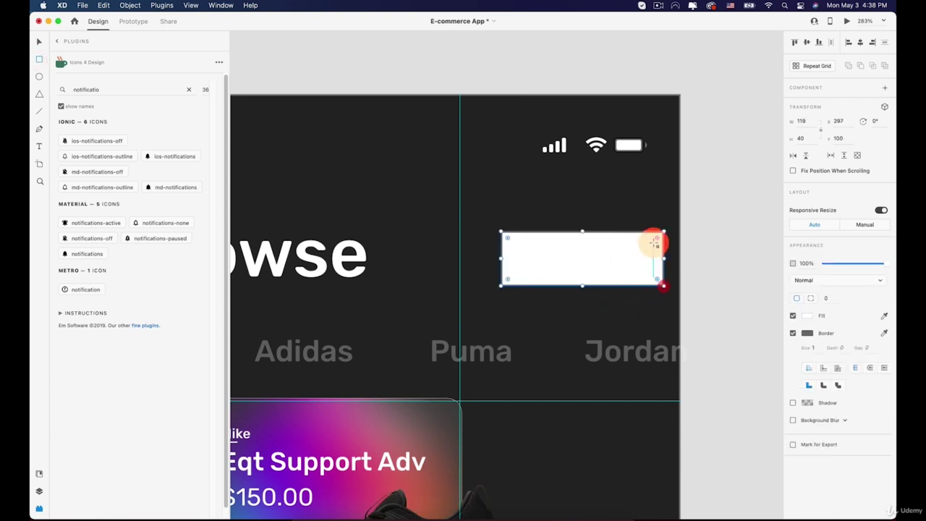
{"action": "left_click_drag", "start_coordinate": [657, 239], "coordinate": [581, 236]}
{"action": "key", "text": "v"}
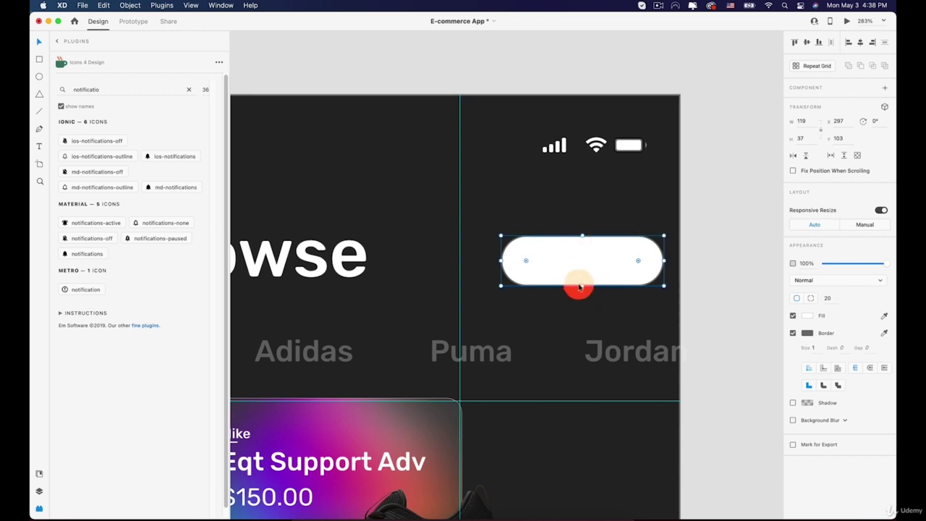
{"action": "left_click_drag", "start_coordinate": [581, 285], "coordinate": [587, 269]}
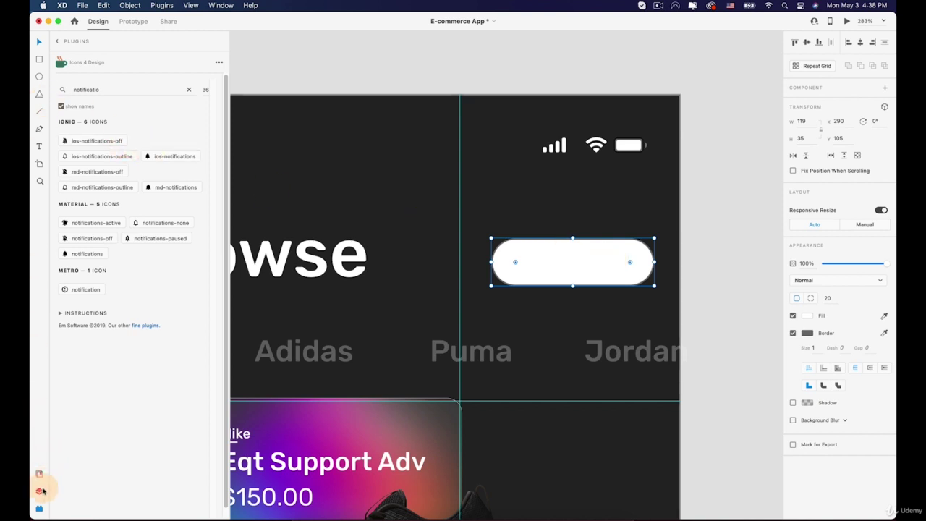
Place the pill-shaped rectangle behind both icons and move the search icon to its left end, about X 303, Y 109.
{"action": "left_click", "coordinate": [41, 491]}
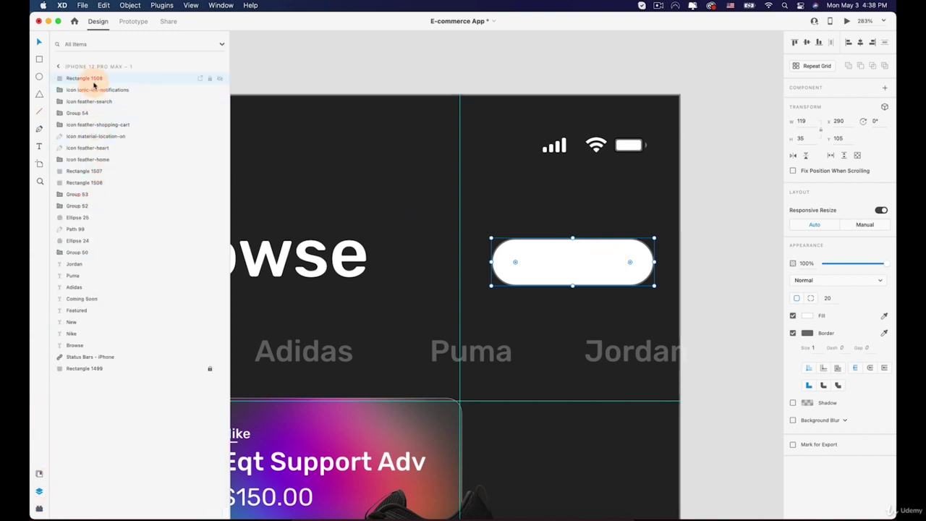
{"action": "left_click_drag", "start_coordinate": [94, 110], "coordinate": [94, 109]}
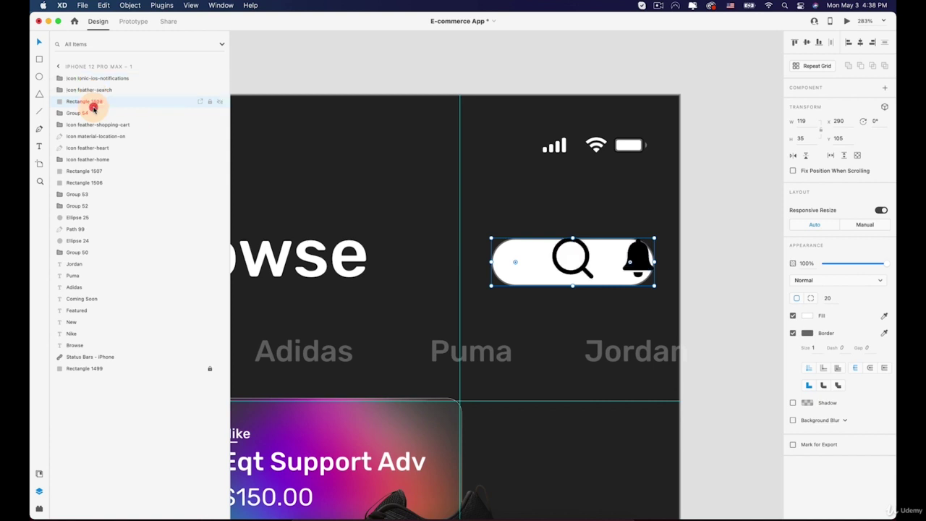
{"action": "left_click", "coordinate": [582, 270]}
{"action": "left_click_drag", "start_coordinate": [583, 269], "coordinate": [537, 275]}
{"action": "scroll", "coordinate": [535, 283], "scroll_direction": "down", "scroll_amount": 10}
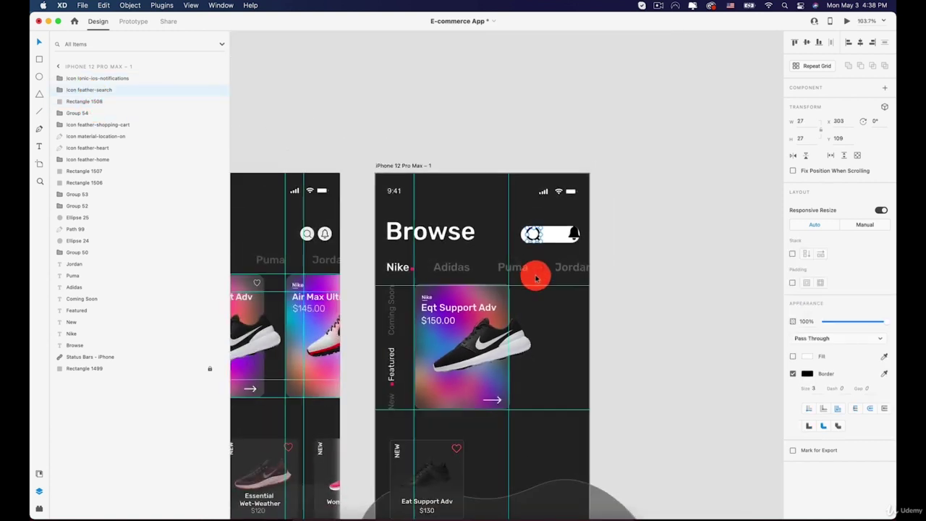
Scale the search icon down to about 18.85 × 18.85 inside the white pill.
{"action": "scroll", "coordinate": [539, 242], "scroll_direction": "up", "scroll_amount": 3}
{"action": "scroll", "coordinate": [539, 244], "scroll_direction": "up", "scroll_amount": 10}
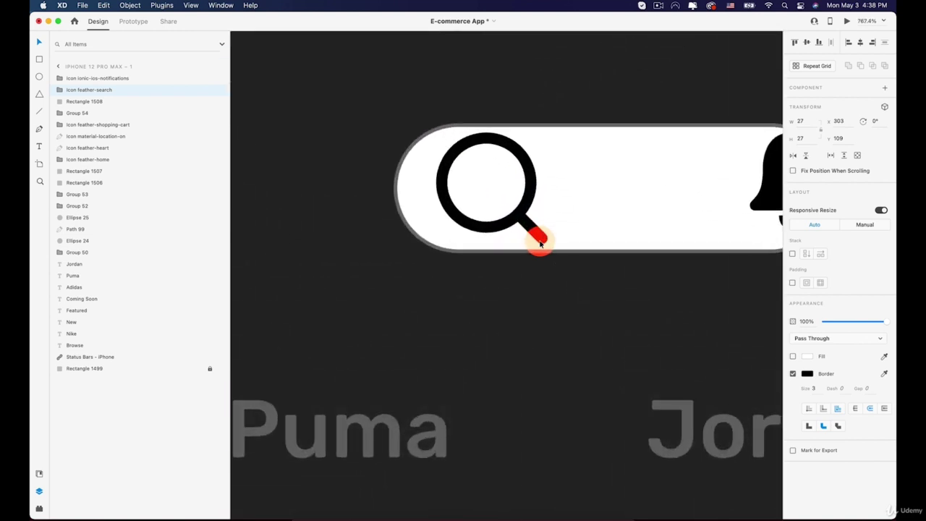
{"action": "mouse_move", "coordinate": [542, 237]}
{"action": "left_mouse_down"}
{"action": "mouse_move", "coordinate": [506, 212]}
{"action": "mouse_move", "coordinate": [474, 215]}
{"action": "left_mouse_up"}
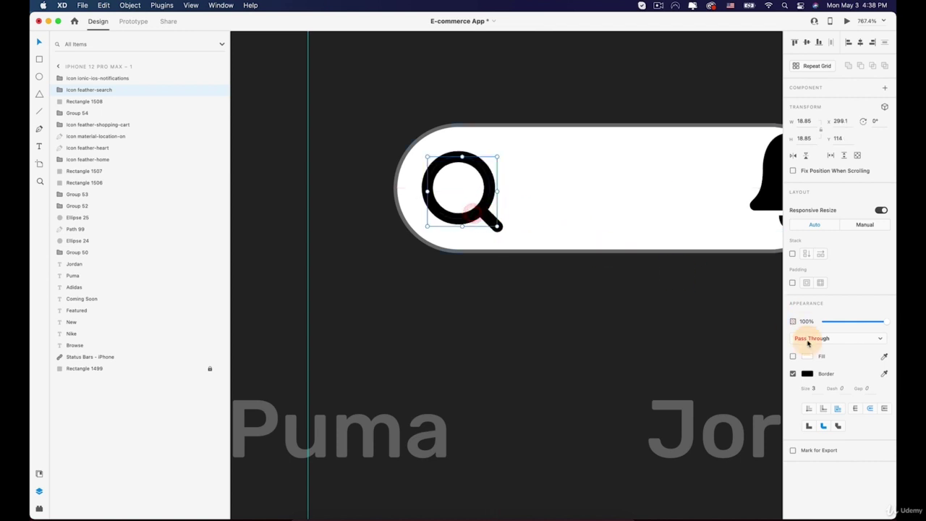
Shorten the white pill to about 46 × 35 and shift the search icon toward its centre.
{"action": "left_click", "coordinate": [627, 212]}
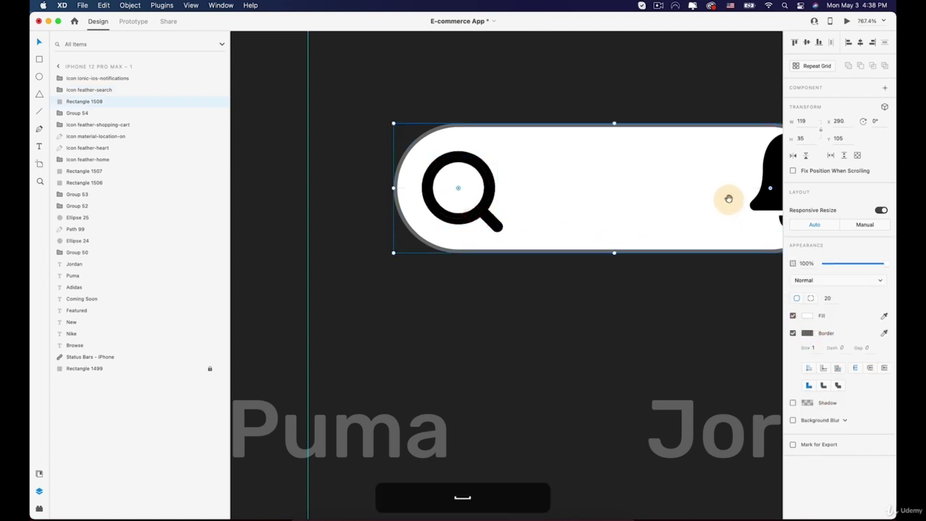
{"action": "left_click_drag", "start_coordinate": [728, 199], "coordinate": [455, 196]}
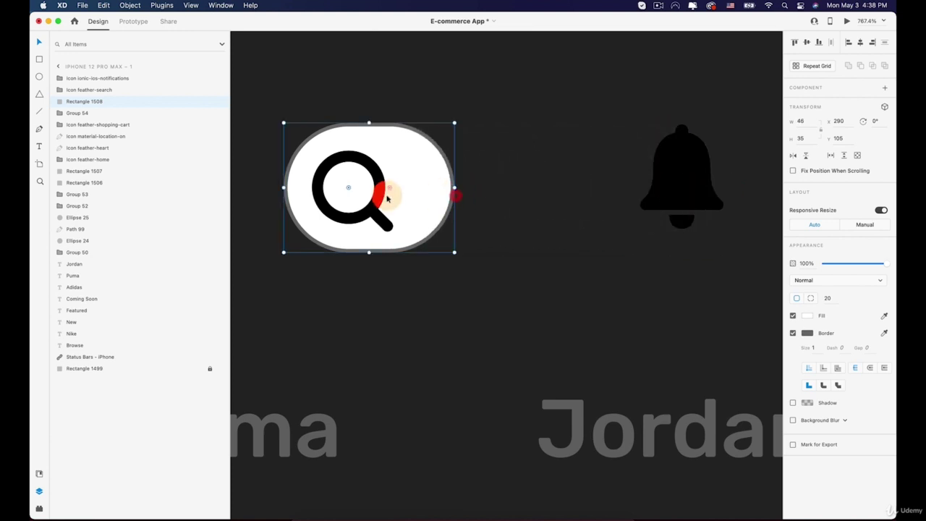
{"action": "left_click_drag", "start_coordinate": [376, 194], "coordinate": [386, 197]}
Remove the pill's border and widen the pill to about 57.
{"action": "left_click", "coordinate": [453, 194]}
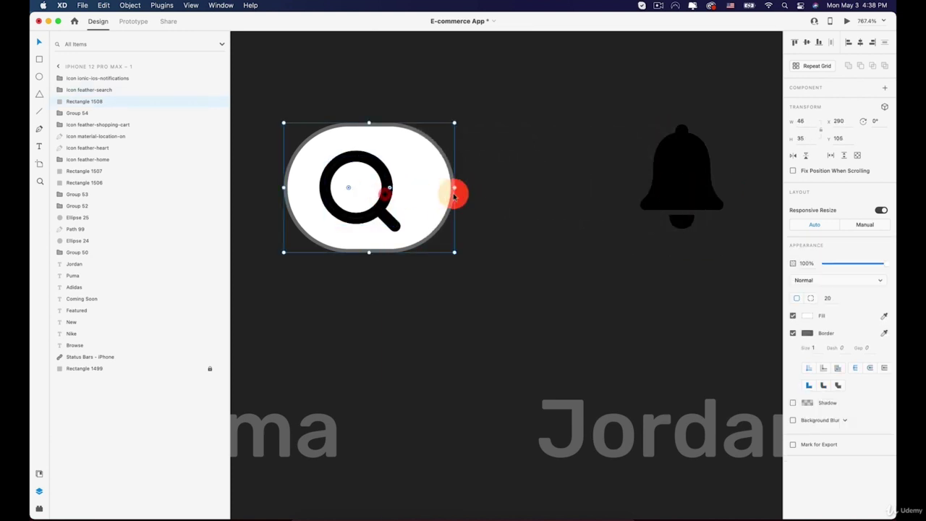
{"action": "left_click", "coordinate": [793, 332]}
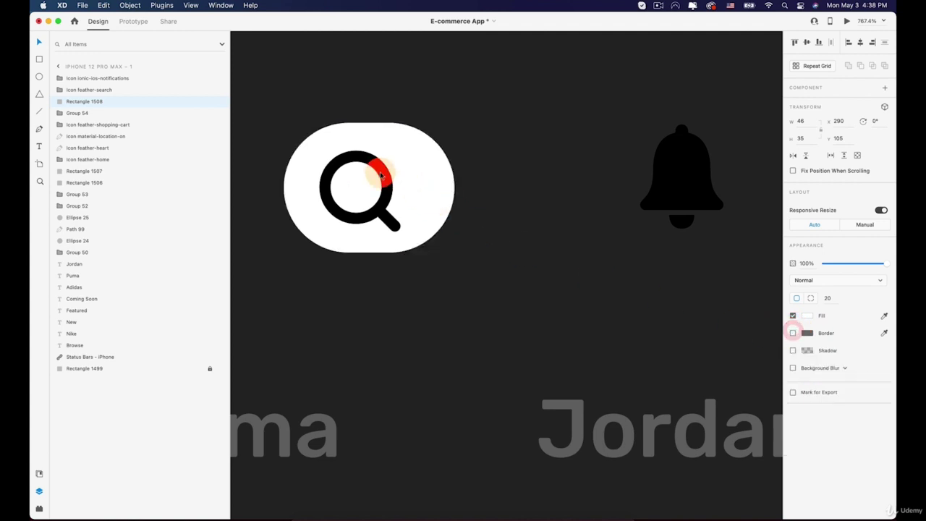
{"action": "left_click_drag", "start_coordinate": [455, 187], "coordinate": [495, 189]}
Copy the pill next to the first one, behind the bell, and centre the bell on it at about X 375, Y 108.43.
{"action": "left_click_drag", "start_coordinate": [396, 197], "coordinate": [649, 202]}
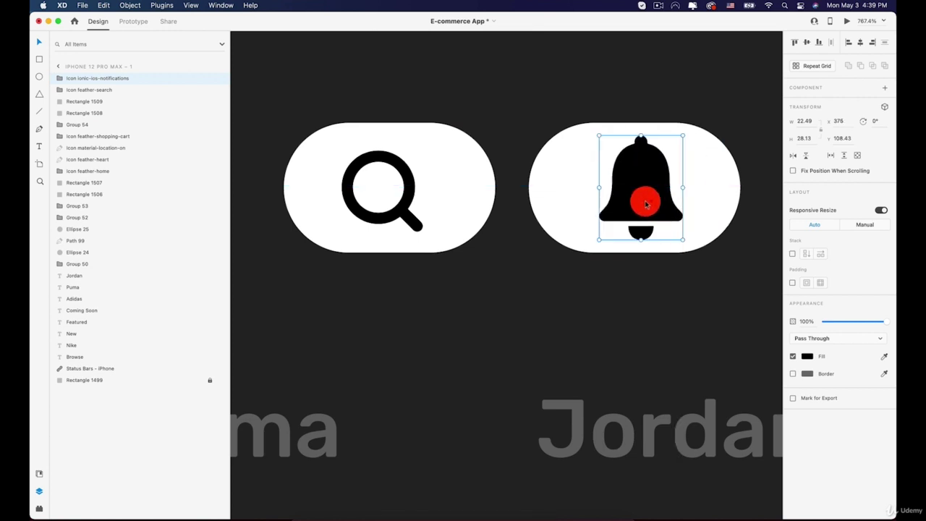
{"action": "scroll", "coordinate": [637, 202], "scroll_direction": "down", "scroll_amount": 10}
{"action": "scroll", "coordinate": [598, 210], "scroll_direction": "down", "scroll_amount": 5}
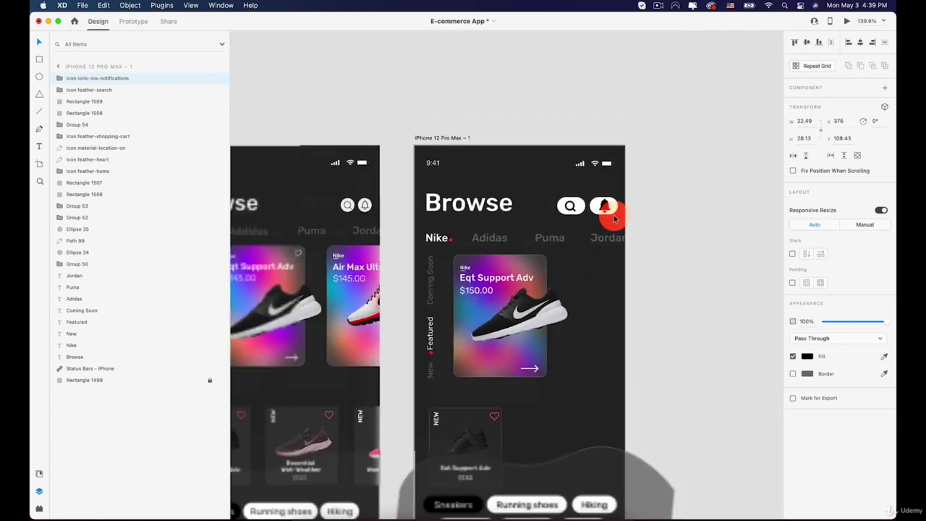
{"action": "left_click", "coordinate": [703, 233]}
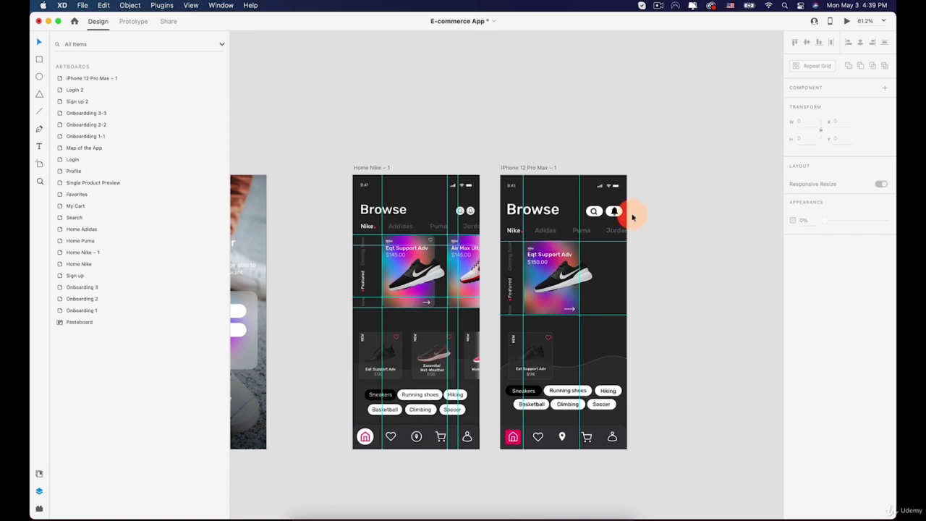
Reopen the Icons 4 Design plugin to pick a different notification icon.
{"action": "scroll", "coordinate": [631, 217], "scroll_direction": "up", "scroll_amount": 12}
{"action": "scroll", "coordinate": [592, 212], "scroll_direction": "down", "scroll_amount": 5}
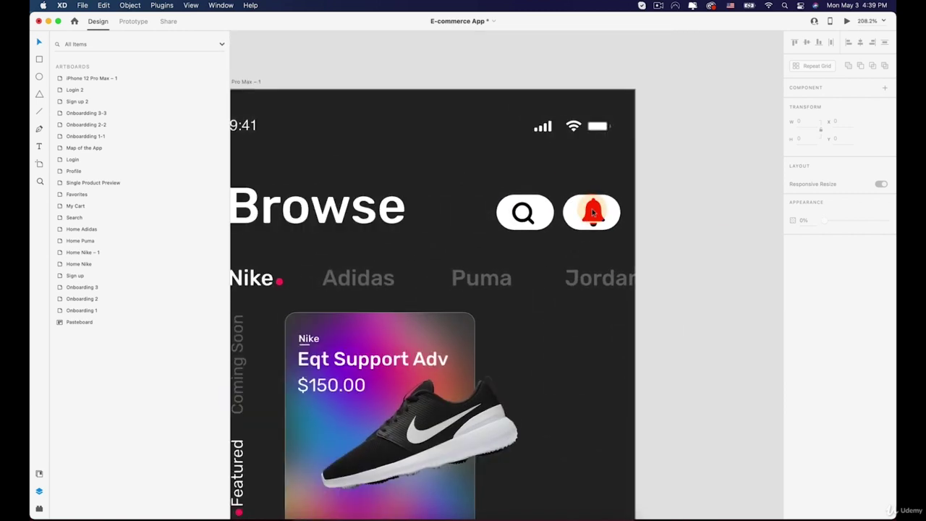
{"action": "scroll", "coordinate": [592, 212], "scroll_direction": "down", "scroll_amount": 4}
{"action": "scroll", "coordinate": [395, 199], "scroll_direction": "up", "scroll_amount": 5}
{"action": "scroll", "coordinate": [395, 199], "scroll_direction": "down", "scroll_amount": 1}
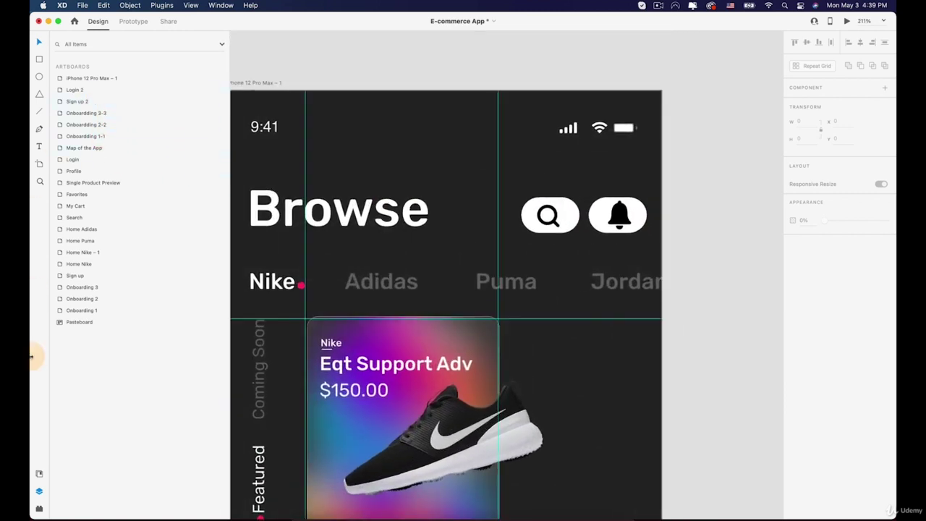
{"action": "left_click", "coordinate": [41, 509]}
Try to insert the Ionic ios-notifications-outline icon.
{"action": "left_click", "coordinate": [78, 155]}
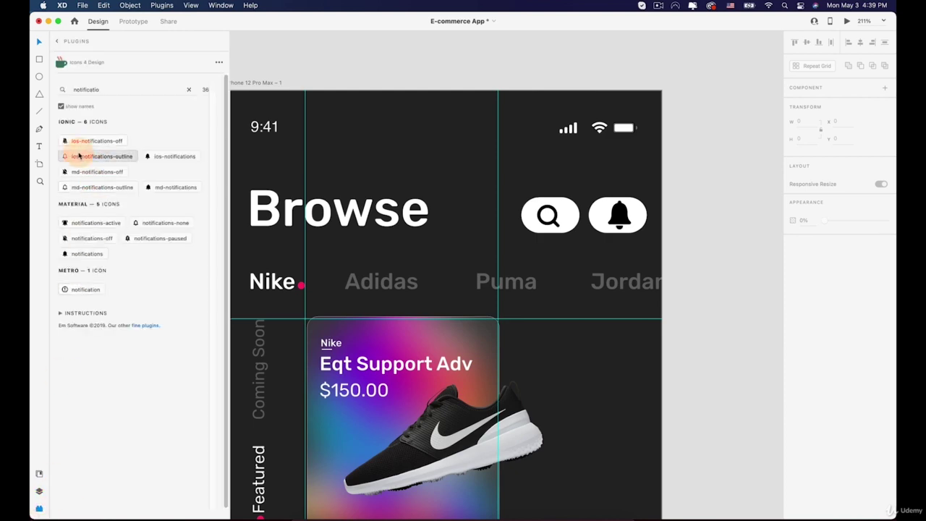
{"action": "key", "text": "super+z"}
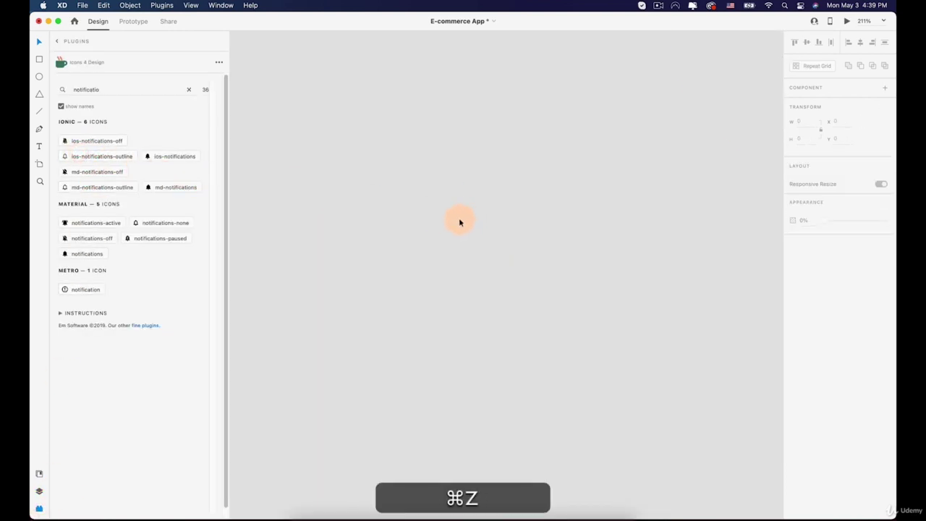
Insert the Ionic md-notifications-outline bell into the iPhone 12 Pro Max – 1 artboard.
{"action": "scroll", "coordinate": [469, 223], "scroll_direction": "down", "scroll_amount": 10}
{"action": "key", "text": "space"}
{"action": "left_click_drag", "start_coordinate": [513, 248], "coordinate": [408, 207]}
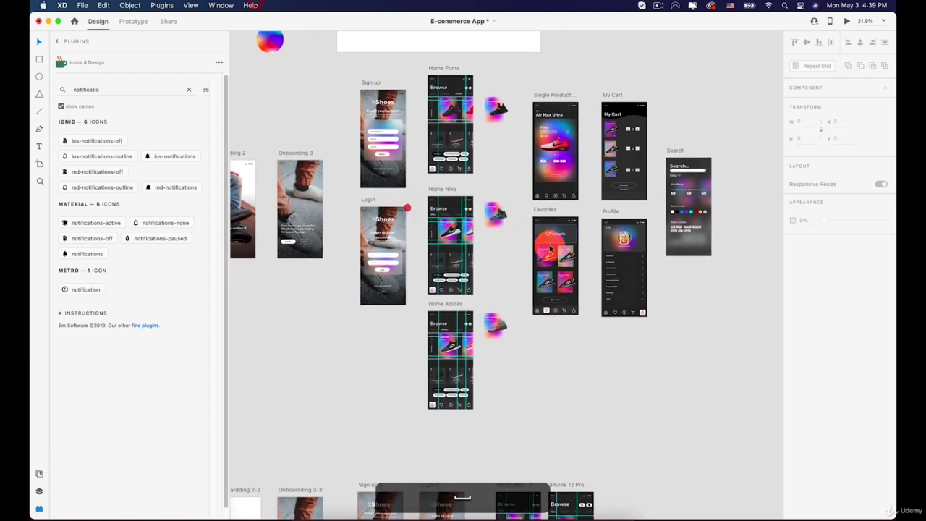
{"action": "left_click_drag", "start_coordinate": [545, 313], "coordinate": [463, 111]}
{"action": "scroll", "coordinate": [478, 282], "scroll_direction": "up", "scroll_amount": 5}
{"action": "left_click", "coordinate": [473, 318]}
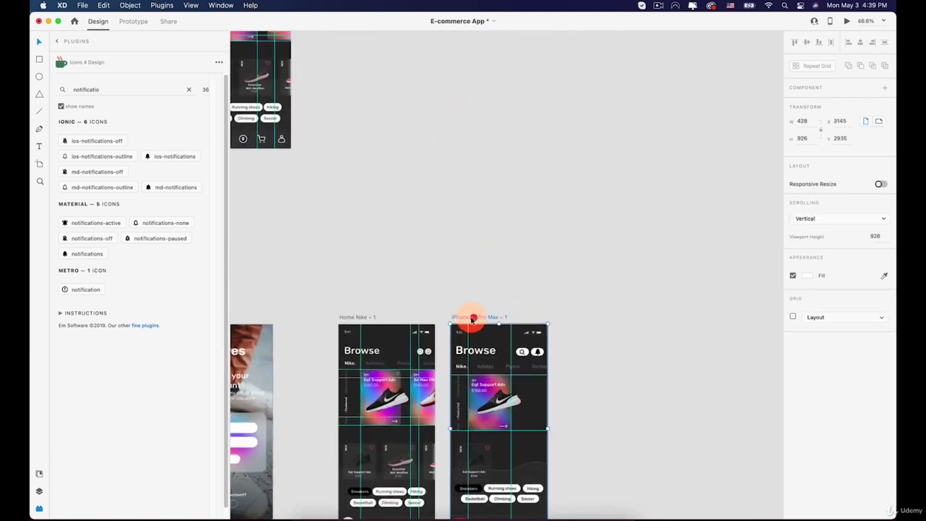
{"action": "left_click", "coordinate": [93, 190]}
Replace the solid bell with the outlined bell, placing it on the second pill at about X 372.13, Y 107.88.
{"action": "scroll", "coordinate": [510, 362], "scroll_direction": "up", "scroll_amount": 10}
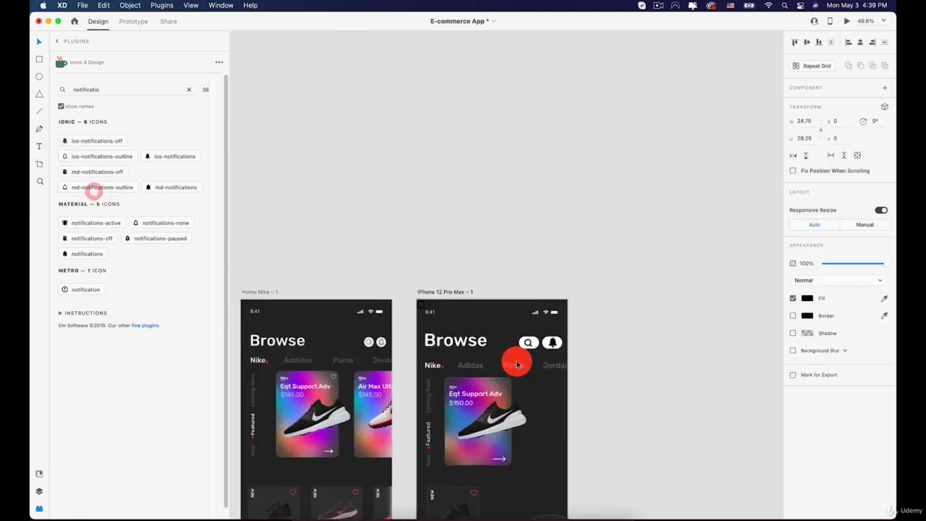
{"action": "scroll", "coordinate": [311, 254], "scroll_direction": "up", "scroll_amount": 3}
{"action": "left_click_drag", "start_coordinate": [310, 257], "coordinate": [753, 387]}
{"action": "scroll", "coordinate": [752, 387], "scroll_direction": "up", "scroll_amount": 4}
{"action": "scroll", "coordinate": [566, 319], "scroll_direction": "up", "scroll_amount": 5}
{"action": "left_click", "coordinate": [575, 307]}
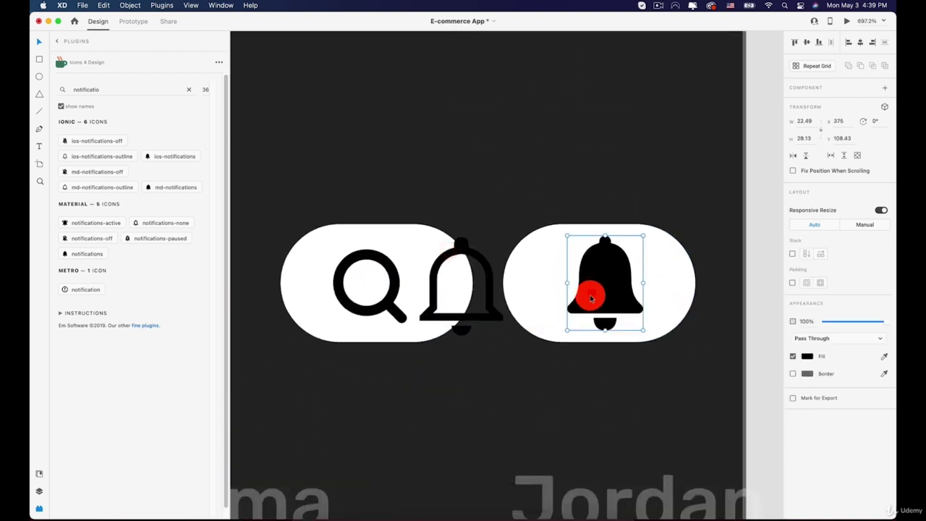
{"action": "key", "text": "BackSpace"}
{"action": "left_click_drag", "start_coordinate": [497, 305], "coordinate": [628, 302]}
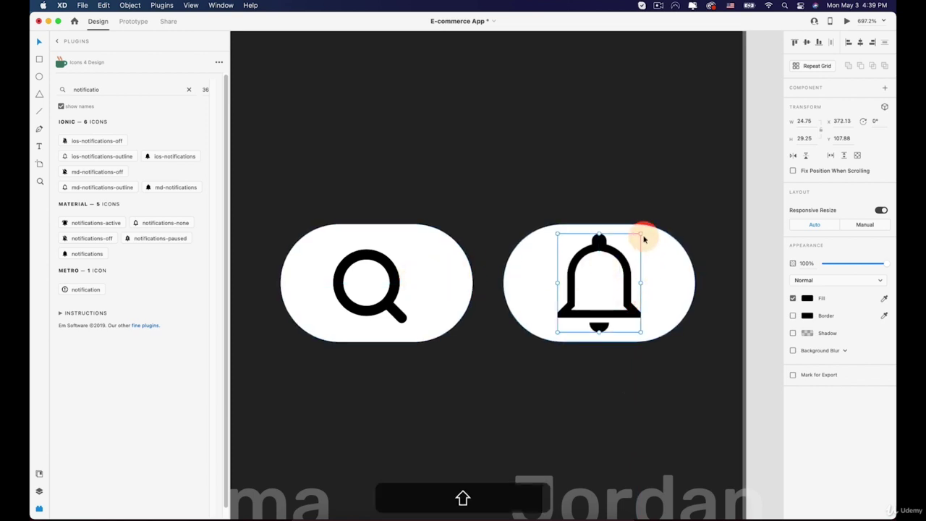
Scale the search icon and outlined bell down together, to about 14 × 14 and 18.4 × 21.7.
{"action": "left_click", "coordinate": [399, 269], "text": "shift"}
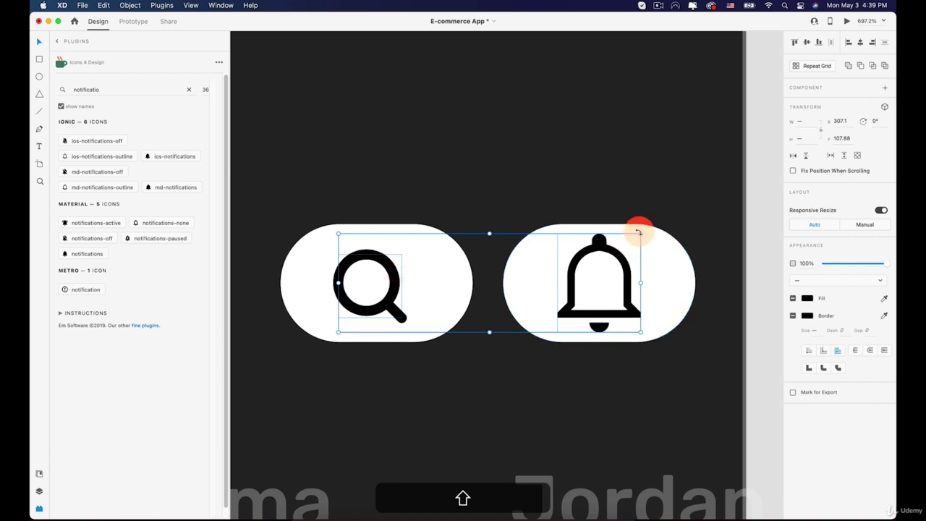
{"action": "left_click_drag", "start_coordinate": [640, 233], "coordinate": [576, 258]}
{"action": "left_click", "coordinate": [453, 269]}
Set the search icon's border size to 2.
{"action": "left_click", "coordinate": [383, 292]}
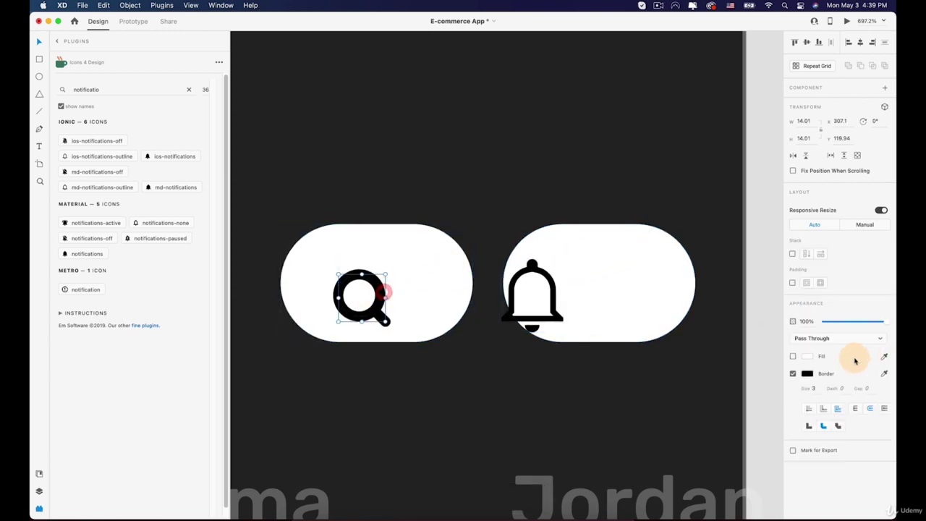
{"action": "left_click", "coordinate": [816, 388]}
{"action": "key", "text": "Down"}
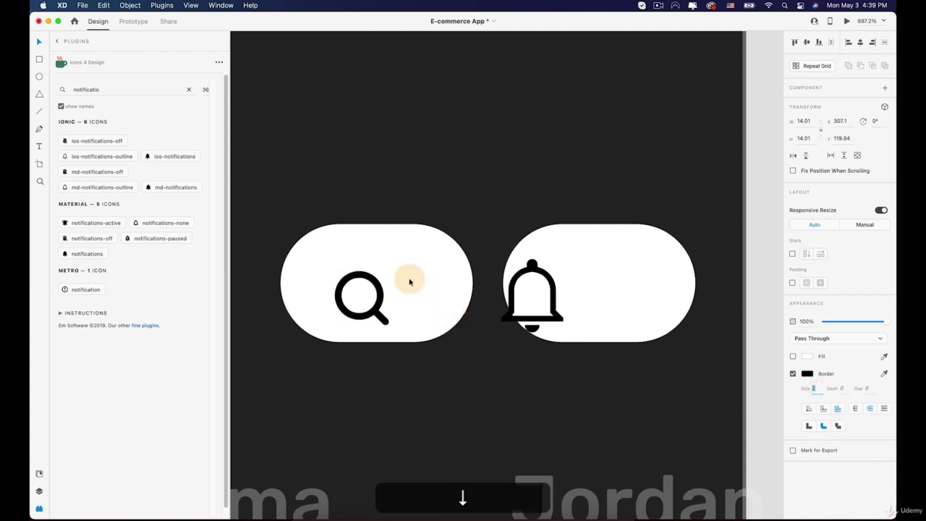
{"action": "left_click", "coordinate": [410, 279]}
Shorten the search pill to about 45 wide and centre the search icon on it at about X 305.1, Y 115.94.
{"action": "left_click_drag", "start_coordinate": [380, 294], "coordinate": [386, 287]}
{"action": "left_click", "coordinate": [436, 279]}
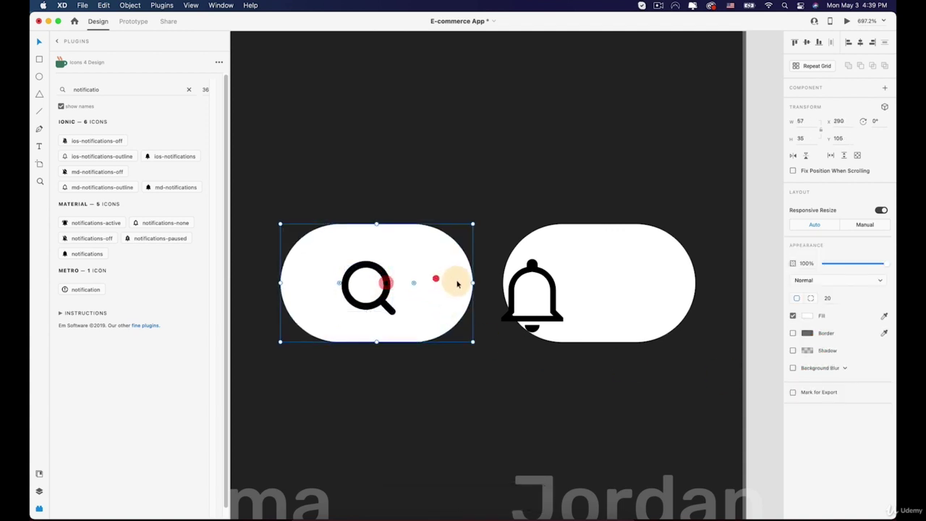
{"action": "left_click_drag", "start_coordinate": [473, 282], "coordinate": [432, 282]}
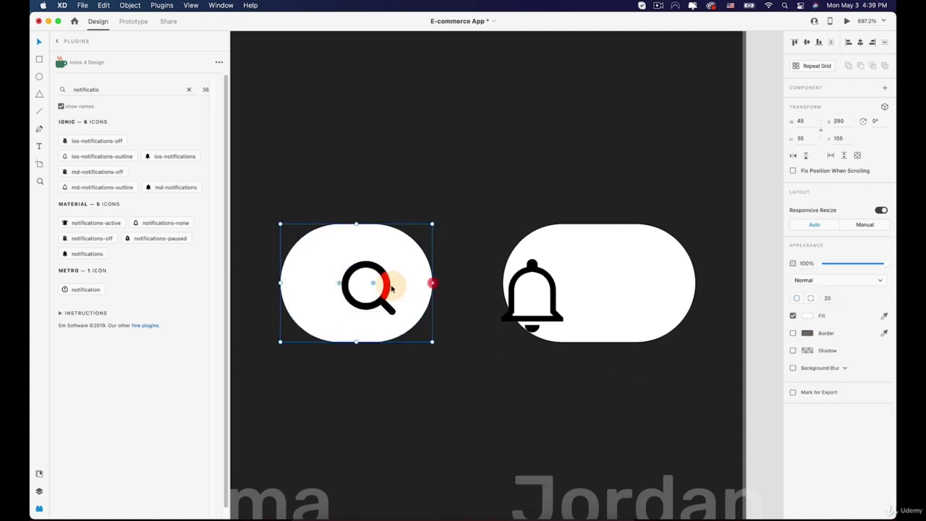
{"action": "double_click", "coordinate": [375, 285]}
{"action": "left_click_drag", "start_coordinate": [375, 286], "coordinate": [372, 285]}
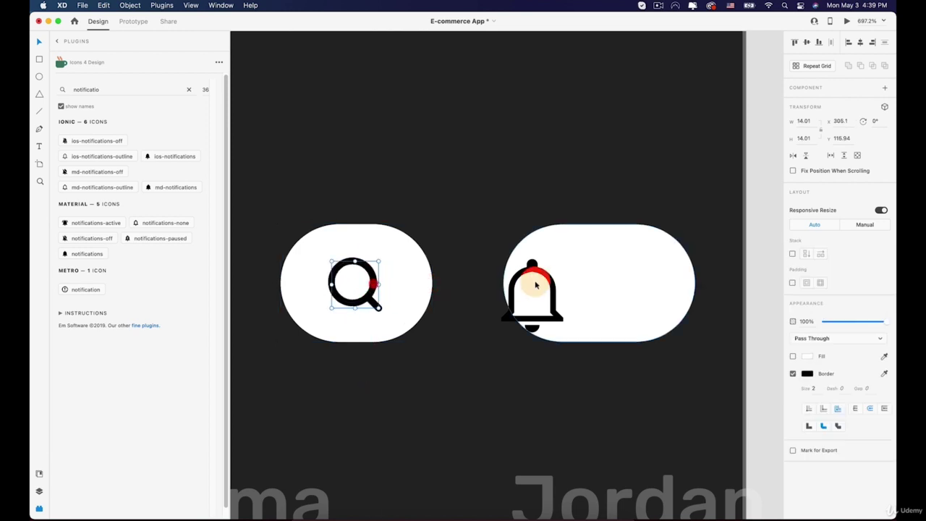
Replace the bell's wider pill with a copy of the 45 × 35 search pill and centre the bell on it.
{"action": "left_click", "coordinate": [546, 285]}
{"action": "left_click_drag", "start_coordinate": [547, 283], "coordinate": [615, 271]}
{"action": "left_click", "coordinate": [667, 274]}
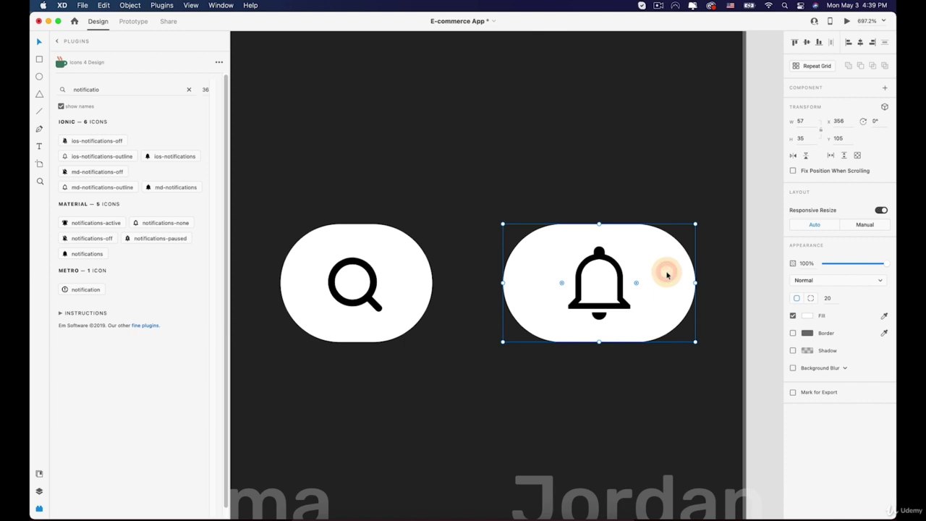
{"action": "key", "text": "BackSpace"}
{"action": "left_click", "coordinate": [409, 274]}
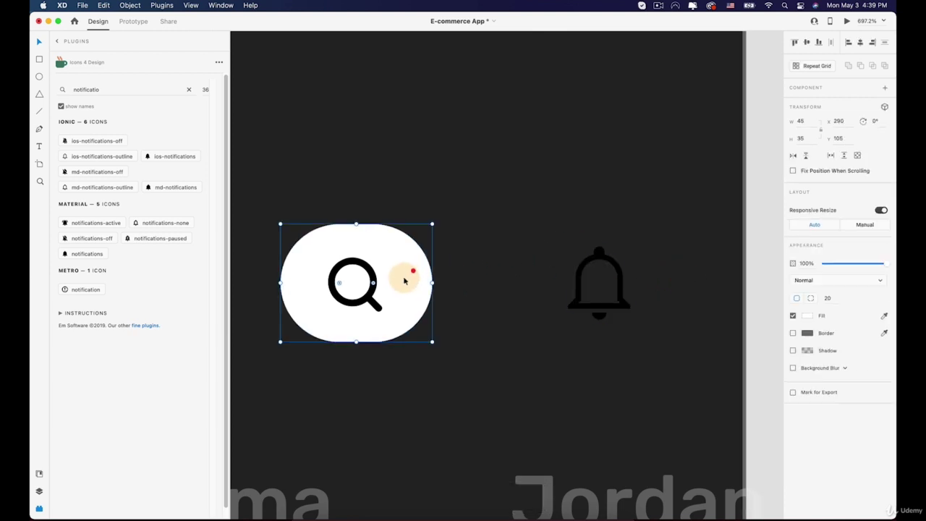
{"action": "left_click_drag", "start_coordinate": [412, 271], "coordinate": [541, 267]}
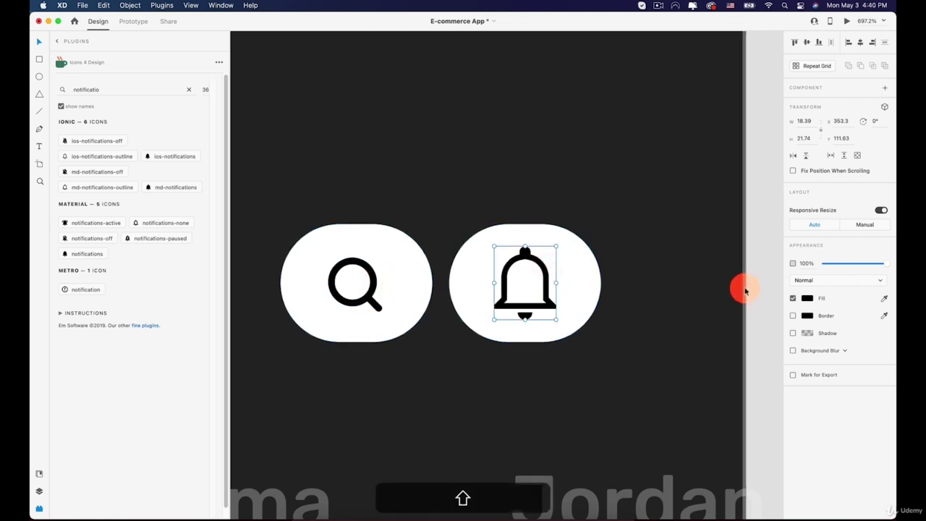
Change the bell's fill to grey #5F5F5F and sample that colour for the search icon's border.
{"action": "left_click", "coordinate": [807, 299]}
{"action": "left_click", "coordinate": [692, 298]}
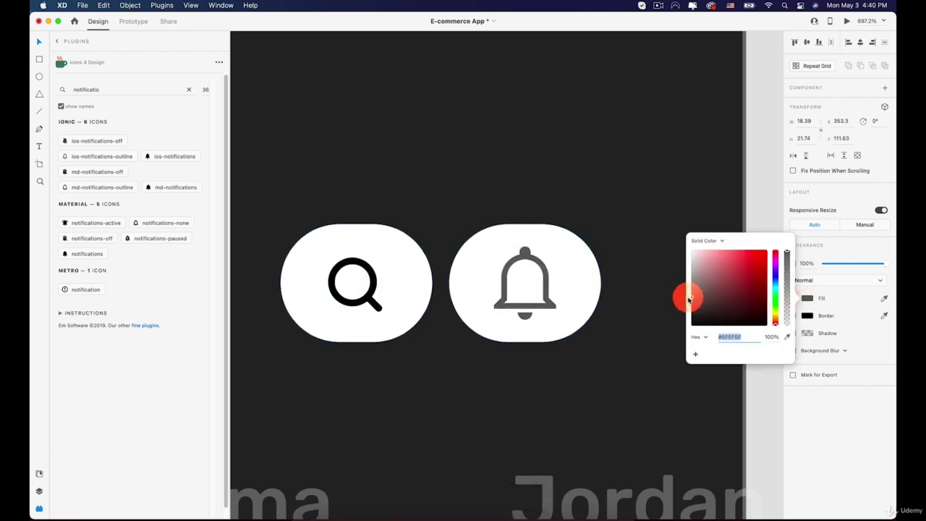
{"action": "left_click", "coordinate": [364, 298]}
{"action": "left_click", "coordinate": [883, 373]}
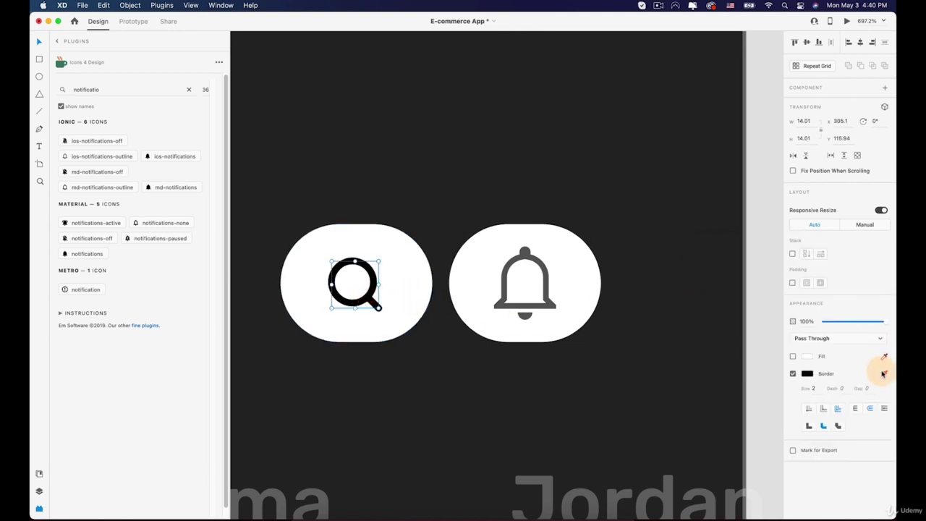
{"action": "left_click", "coordinate": [545, 289]}
{"action": "left_click", "coordinate": [683, 273]}
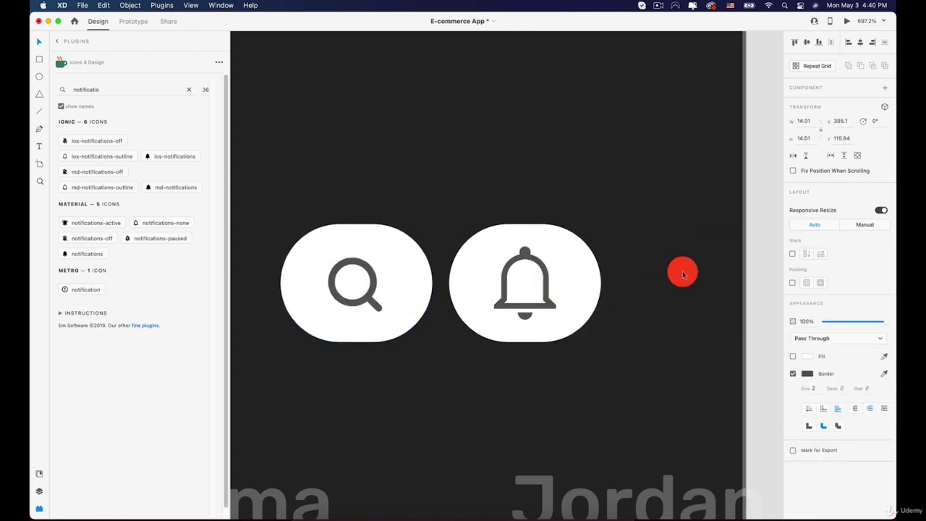
Move the bell and its pill together horizontally, closer to the artboard's right edge.
{"action": "scroll", "coordinate": [684, 274], "scroll_direction": "down", "scroll_amount": 10}
{"action": "left_click", "coordinate": [680, 278]}
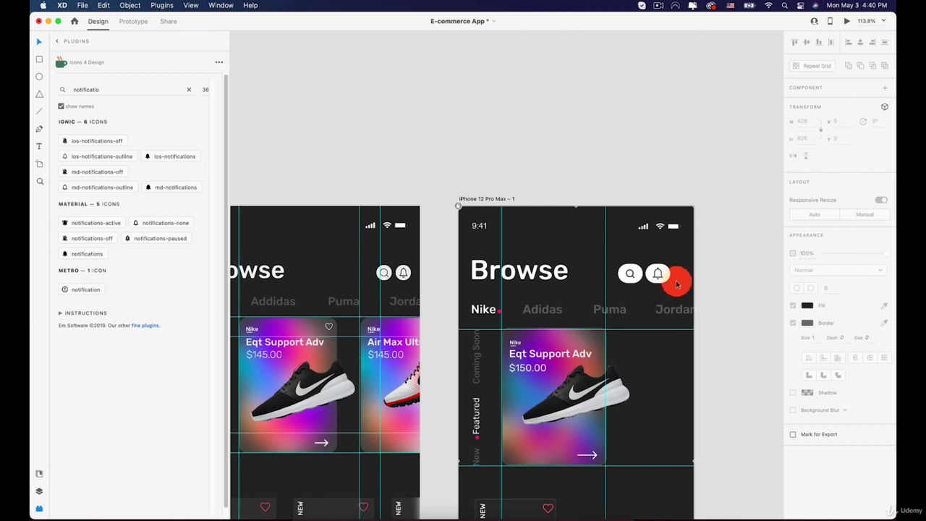
{"action": "scroll", "coordinate": [677, 283], "scroll_direction": "up", "scroll_amount": 7}
{"action": "left_click", "coordinate": [670, 258], "text": "shift"}
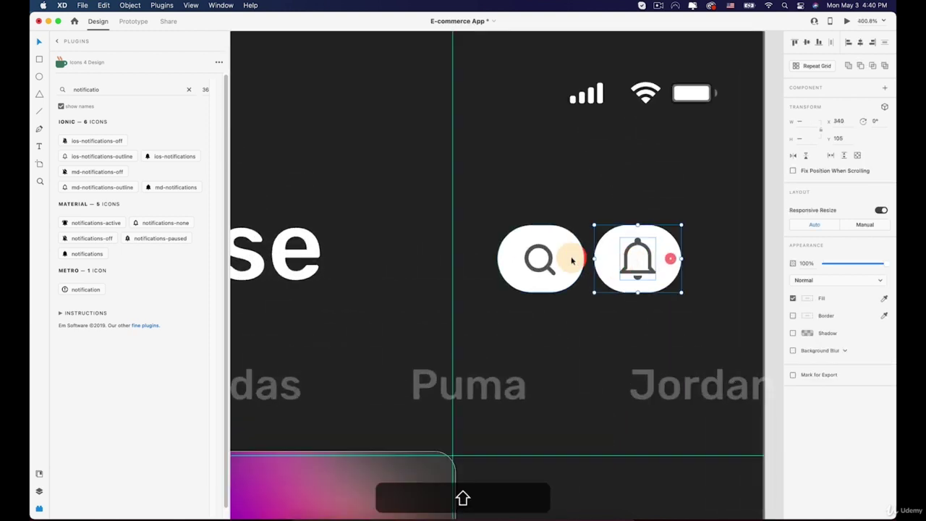
{"action": "left_click", "coordinate": [657, 258]}
{"action": "key", "text": "shift+Right"}
{"action": "key", "text": "shift+Right"}
{"action": "key", "text": "shift+Right"}
{"action": "key", "text": "shift+Right"}
{"action": "key", "text": "shift+Right"}
{"action": "key", "text": "shift+Left"}
{"action": "key", "text": "shift+Left"}
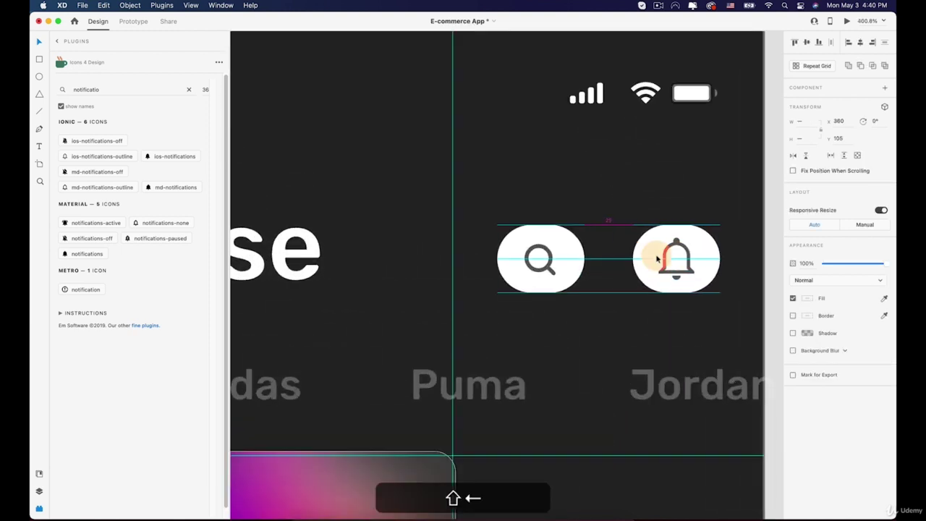
{"action": "key", "text": "Left"}
{"action": "key", "text": "Left"}
Move the search icon and its pill together toward the bell, to X 300.
{"action": "left_click", "coordinate": [543, 257]}
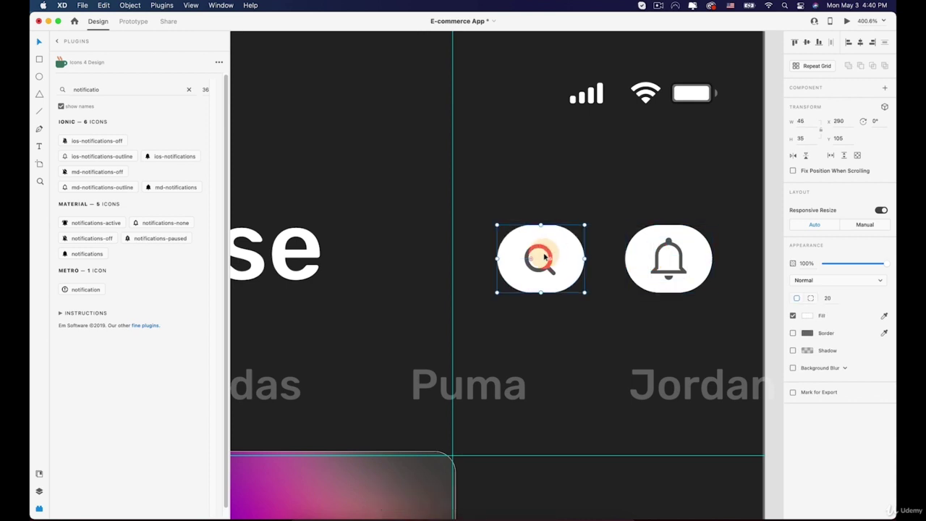
{"action": "double_click", "coordinate": [548, 253]}
{"action": "key", "text": "shift+Right"}
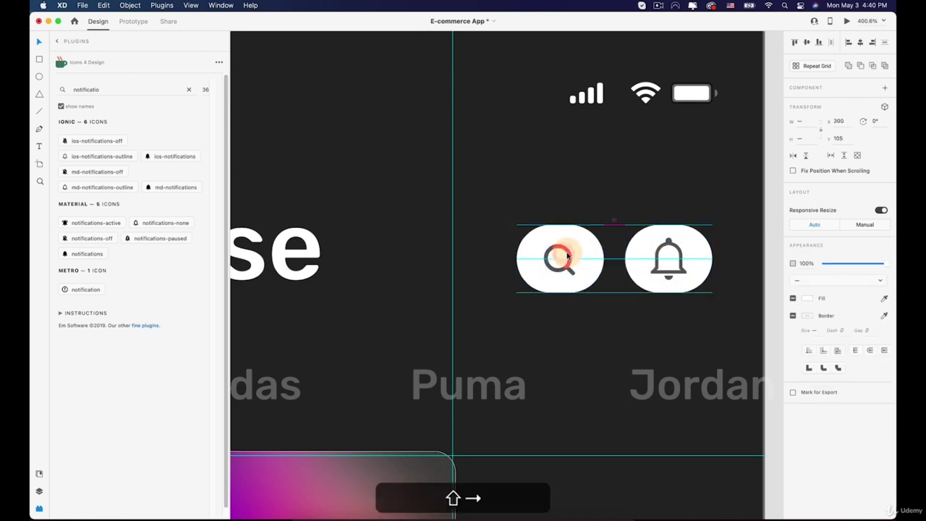
Nudge the search icon and its pill closer to the bell, to X 306, and deselect them.
{"action": "key", "text": "shift+Left"}
{"action": "key", "text": "Left"}
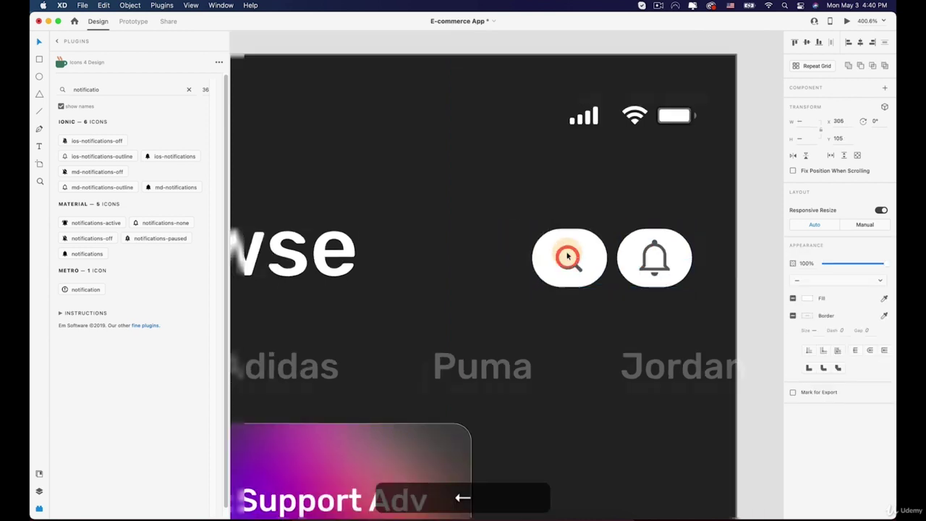
{"action": "scroll", "coordinate": [567, 256], "scroll_direction": "down", "scroll_amount": 10}
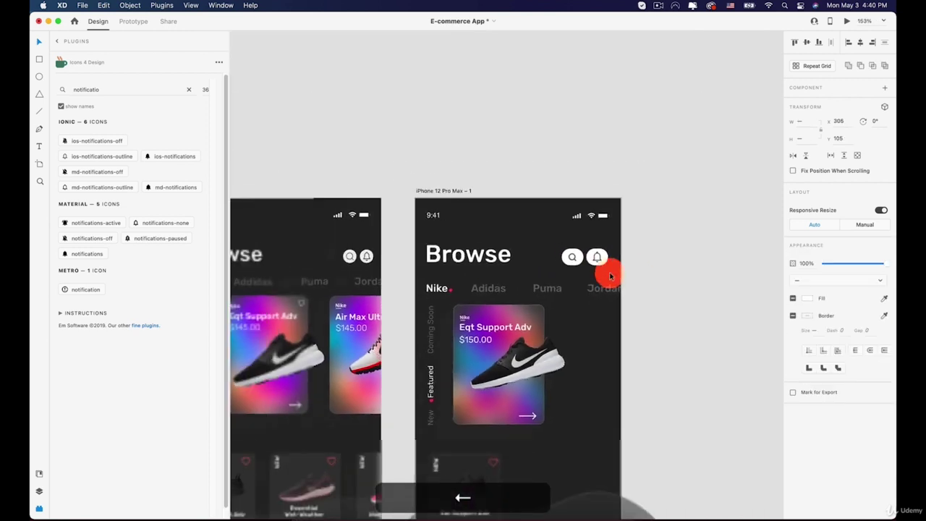
{"action": "left_click", "coordinate": [676, 271]}
Compare the Browse screen's layout with the finished Home Nike – 1 artboard beside it.
{"action": "key", "text": "space"}
{"action": "left_click_drag", "start_coordinate": [676, 271], "coordinate": [696, 180]}
{"action": "scroll", "coordinate": [696, 180], "scroll_direction": "down", "scroll_amount": 3}
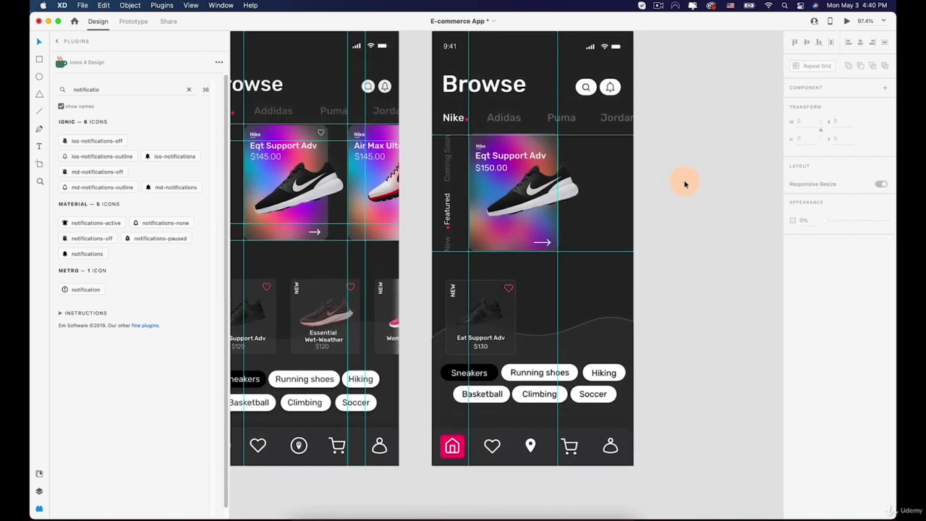
{"action": "scroll", "coordinate": [684, 187], "scroll_direction": "up", "scroll_amount": 2}
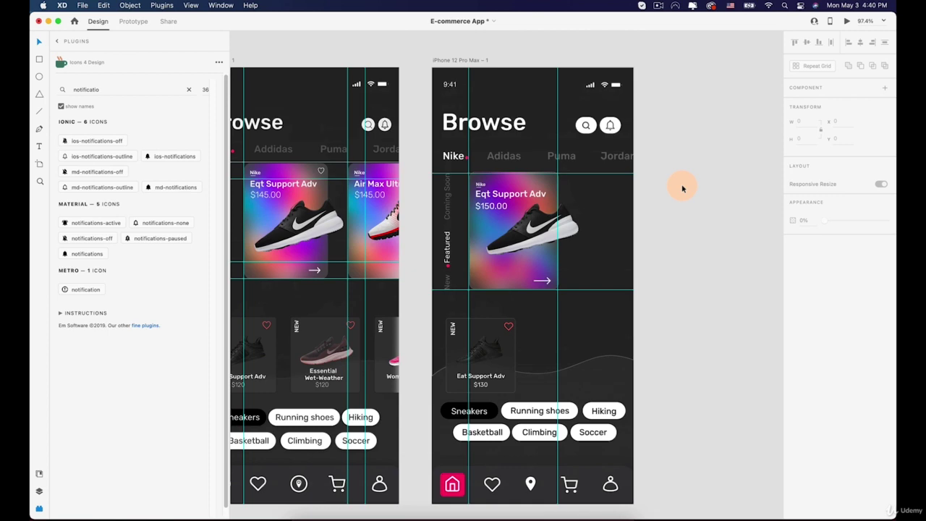
{"action": "scroll", "coordinate": [682, 188], "scroll_direction": "down", "scroll_amount": 3}
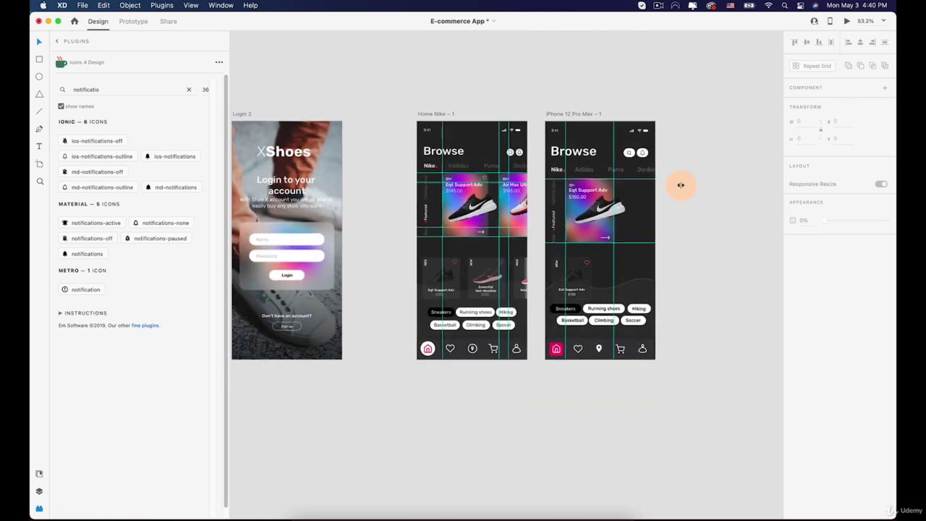
{"action": "scroll", "coordinate": [682, 188], "scroll_direction": "up", "scroll_amount": 5}
{"action": "scroll", "coordinate": [682, 188], "scroll_direction": "up", "scroll_amount": 5}
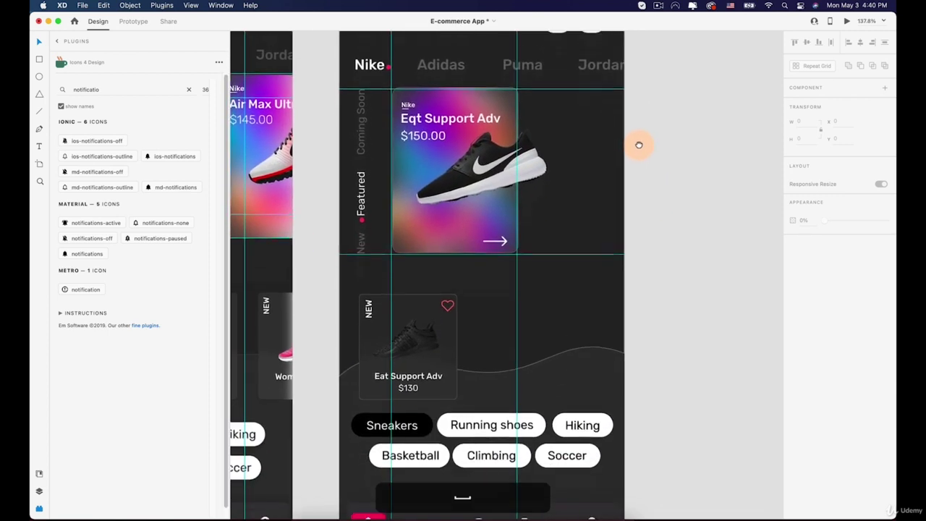
Turn the large Eqt Support Adv card into a three-column repeat grid and narrow the gap between its cards.
{"action": "left_click", "coordinate": [450, 167]}
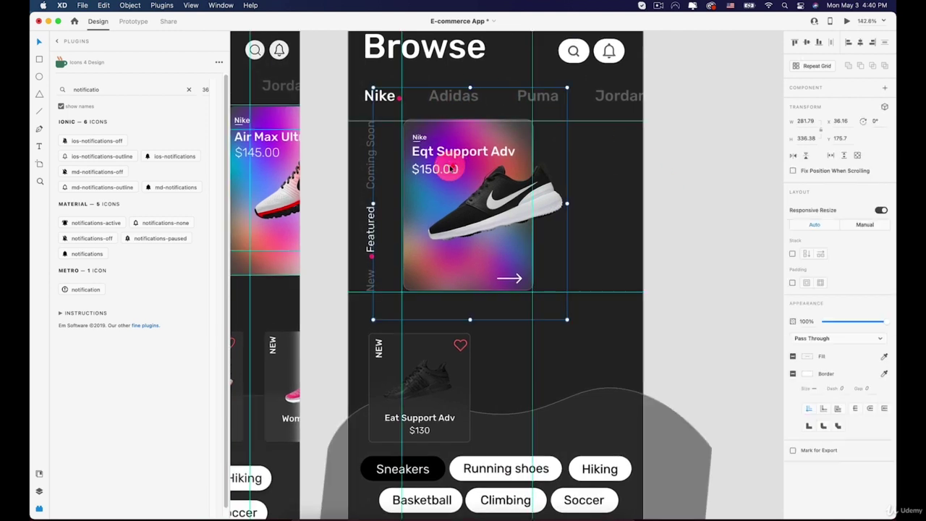
{"action": "left_click", "coordinate": [812, 66]}
{"action": "scroll", "coordinate": [593, 182], "scroll_direction": "down", "scroll_amount": 3}
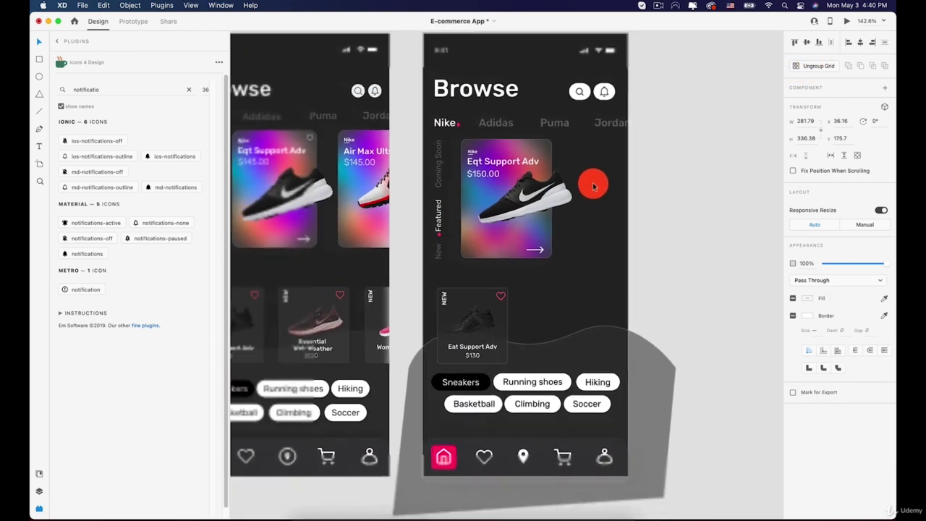
{"action": "left_click_drag", "start_coordinate": [577, 194], "coordinate": [708, 196]}
{"action": "key", "text": "space"}
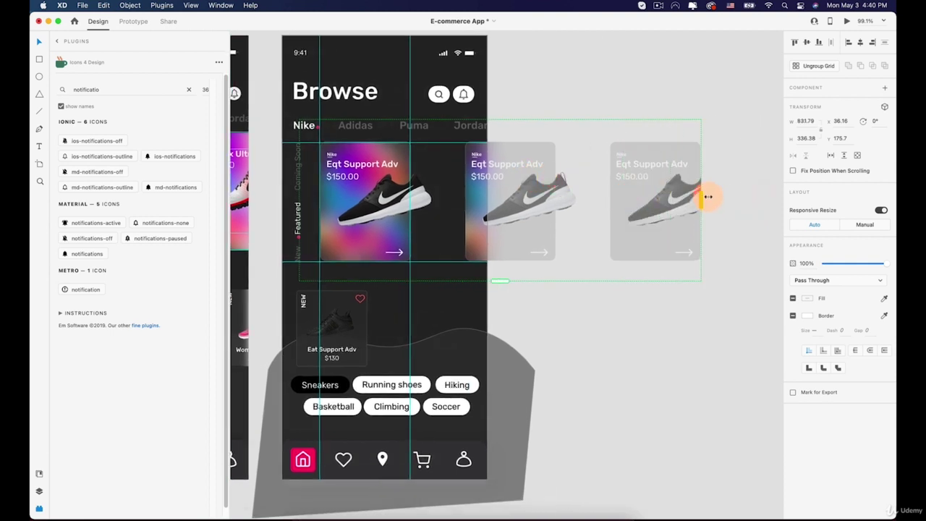
{"action": "left_click_drag", "start_coordinate": [450, 197], "coordinate": [410, 192]}
{"action": "left_click", "coordinate": [576, 319]}
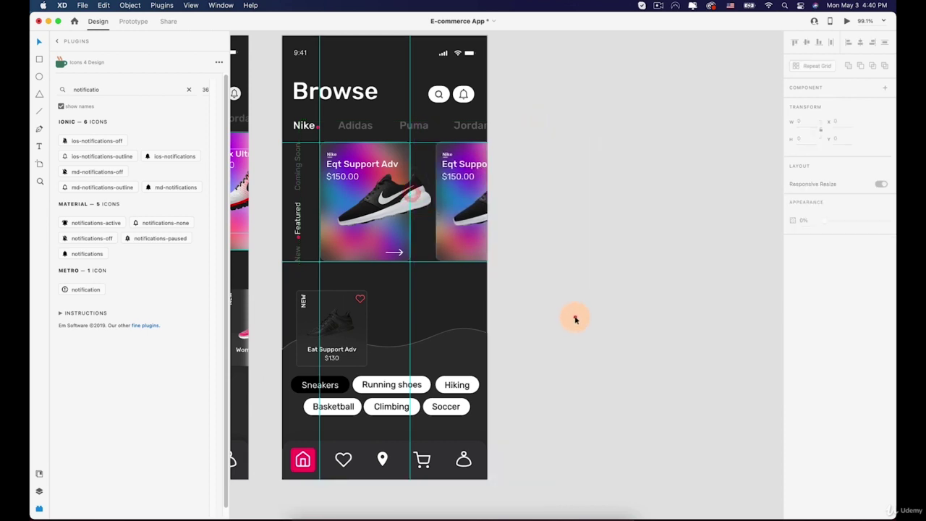
Turn the small Eat Support Adv card into a horizontal repeat grid whose third card extends past the artboard's edge.
{"action": "left_click", "coordinate": [476, 236]}
{"action": "scroll", "coordinate": [467, 219], "scroll_direction": "down", "scroll_amount": 5}
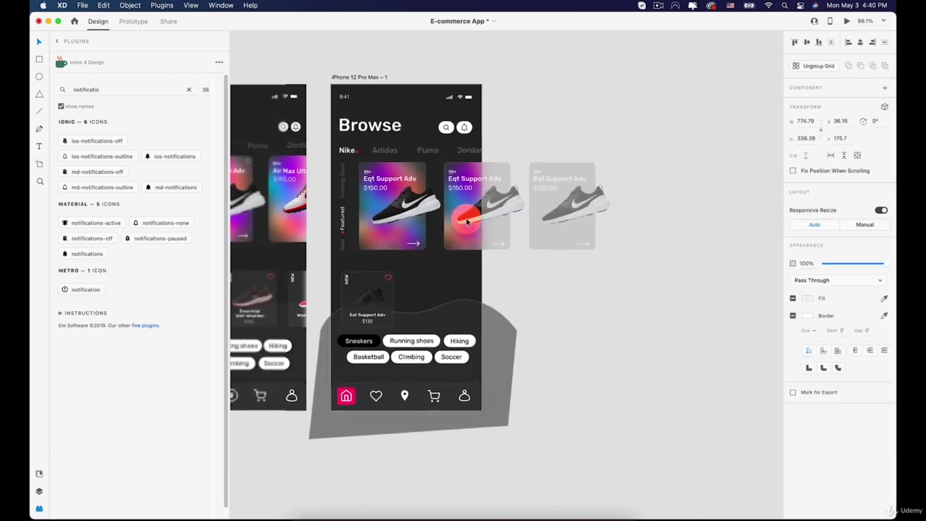
{"action": "left_click_drag", "start_coordinate": [465, 210], "coordinate": [518, 203]}
{"action": "scroll", "coordinate": [466, 283], "scroll_direction": "up", "scroll_amount": 3}
{"action": "scroll", "coordinate": [465, 282], "scroll_direction": "up", "scroll_amount": 3}
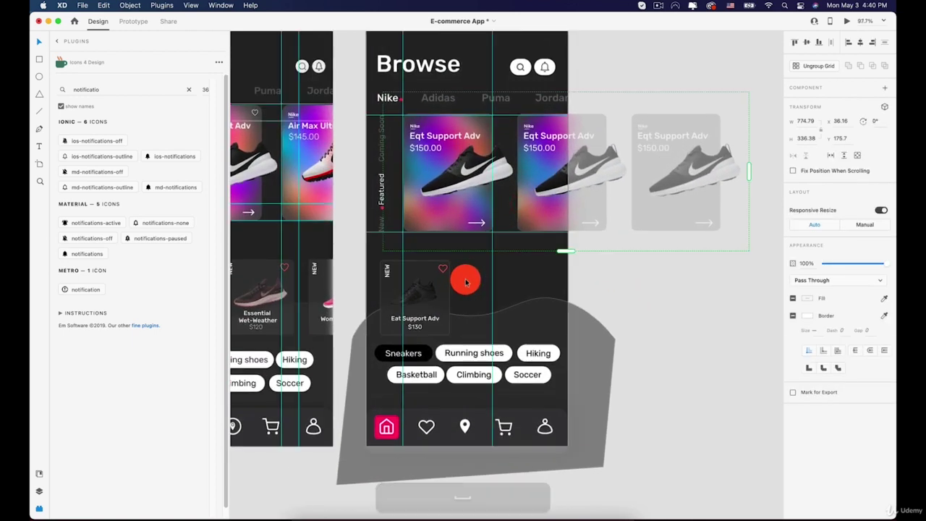
{"action": "double_click", "coordinate": [432, 273]}
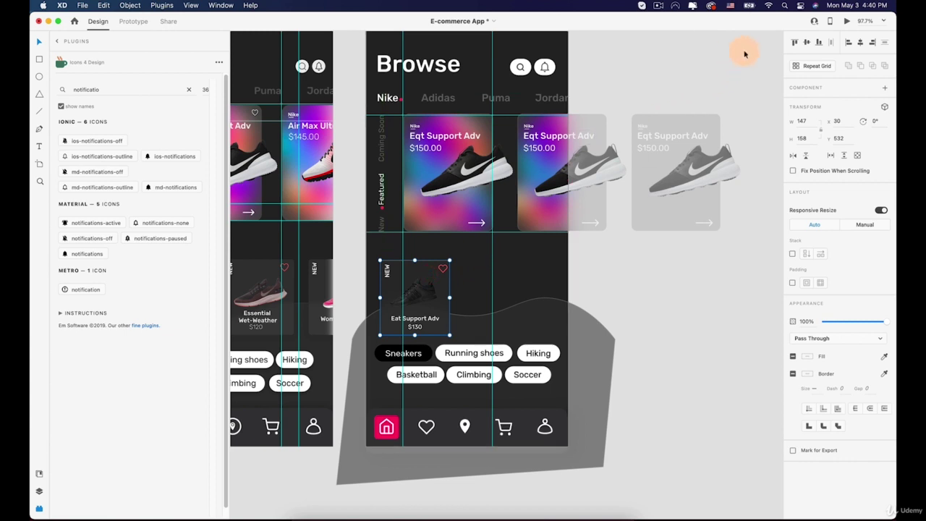
{"action": "left_click", "coordinate": [802, 66]}
{"action": "left_click_drag", "start_coordinate": [450, 297], "coordinate": [586, 298]}
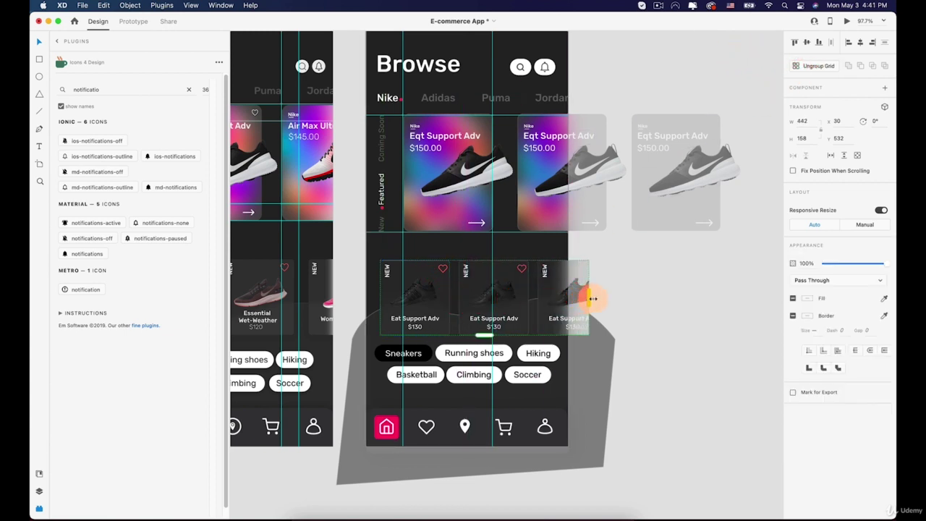
{"action": "left_click", "coordinate": [660, 290]}
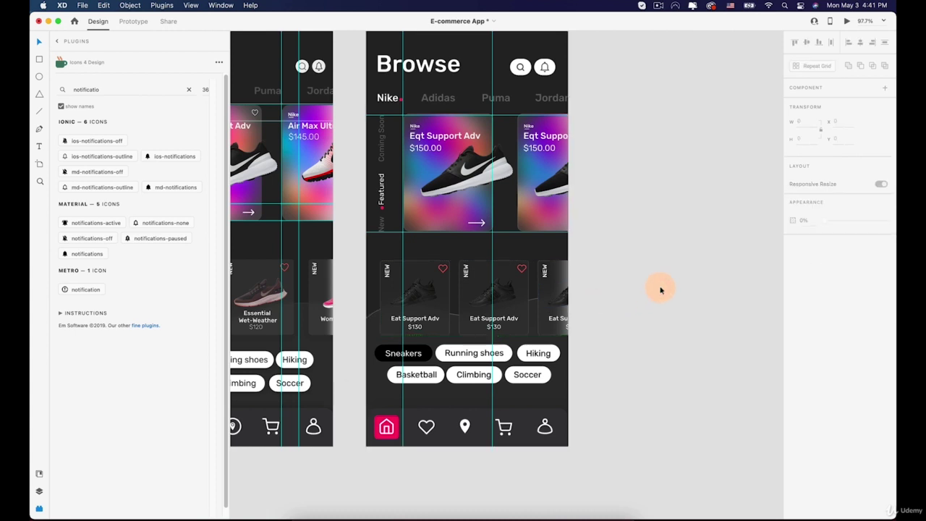
Ungroup the repeat grid of large Eqt Support Adv cards and select the shoe image inside the second card.
{"action": "scroll", "coordinate": [660, 289], "scroll_direction": "up", "scroll_amount": 3}
{"action": "left_click", "coordinate": [524, 194]}
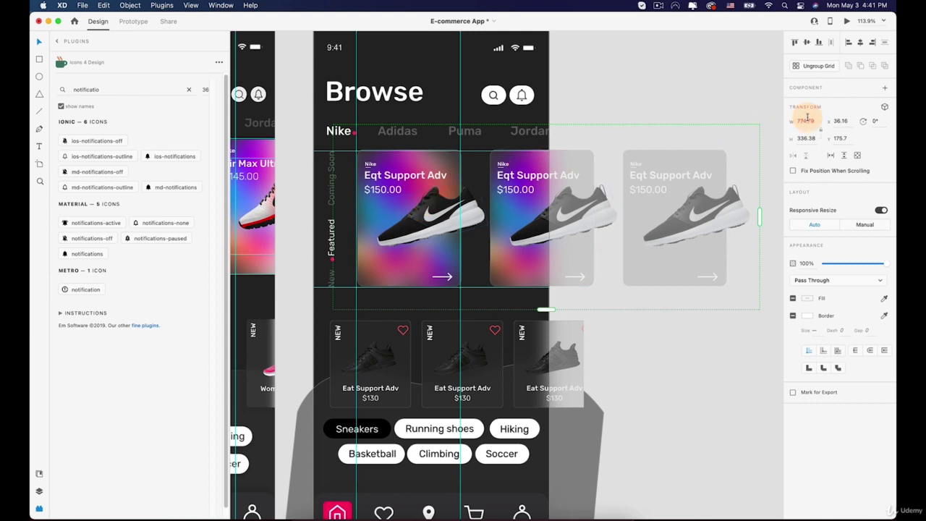
{"action": "left_click", "coordinate": [809, 66]}
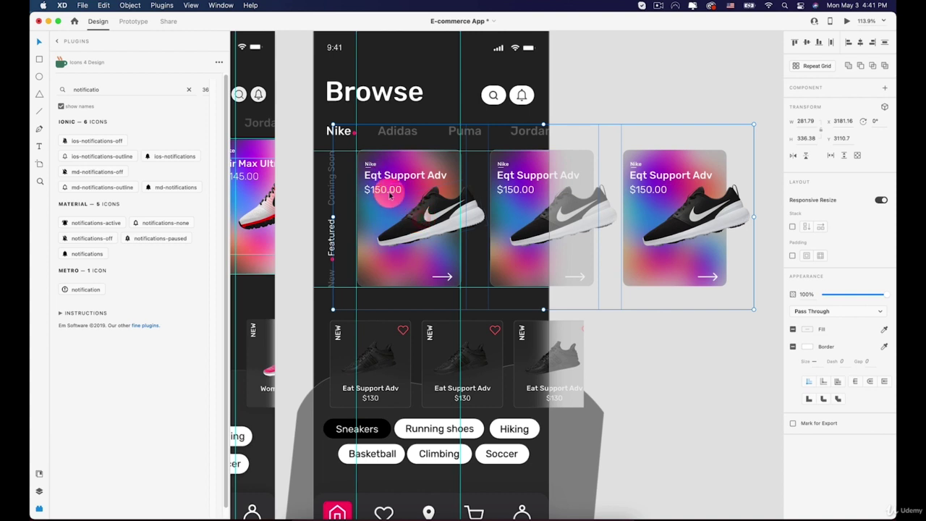
{"action": "scroll", "coordinate": [369, 189], "scroll_direction": "left", "scroll_amount": 5}
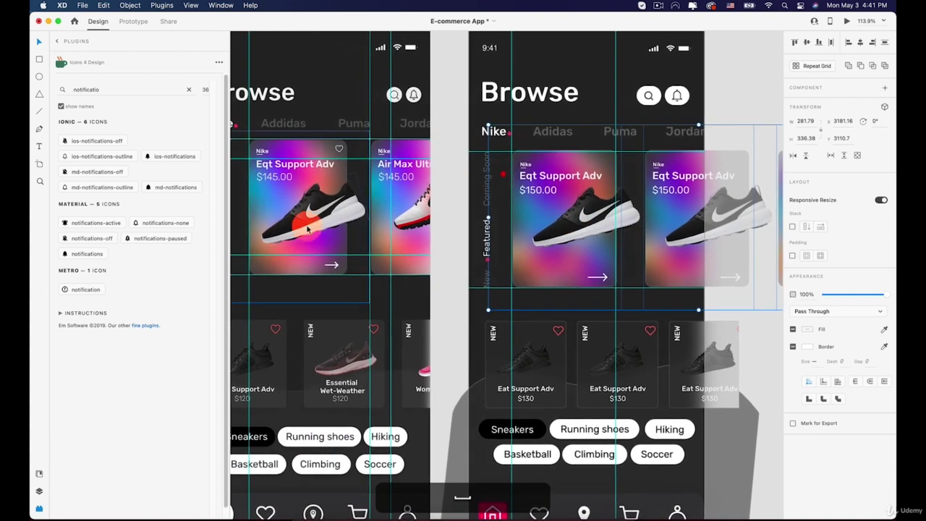
{"action": "scroll", "coordinate": [480, 221], "scroll_direction": "right", "scroll_amount": 3}
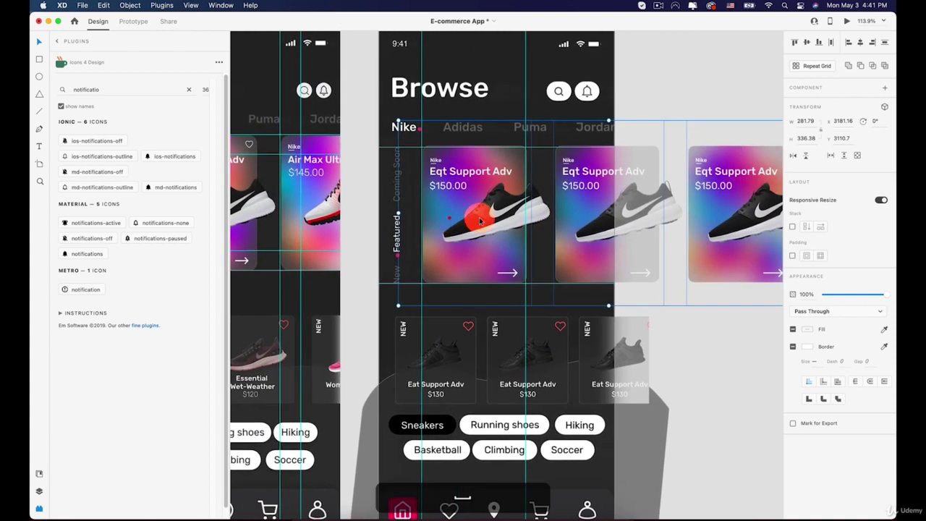
{"action": "left_click_drag", "start_coordinate": [596, 231], "coordinate": [537, 229]}
{"action": "double_click", "coordinate": [547, 227]}
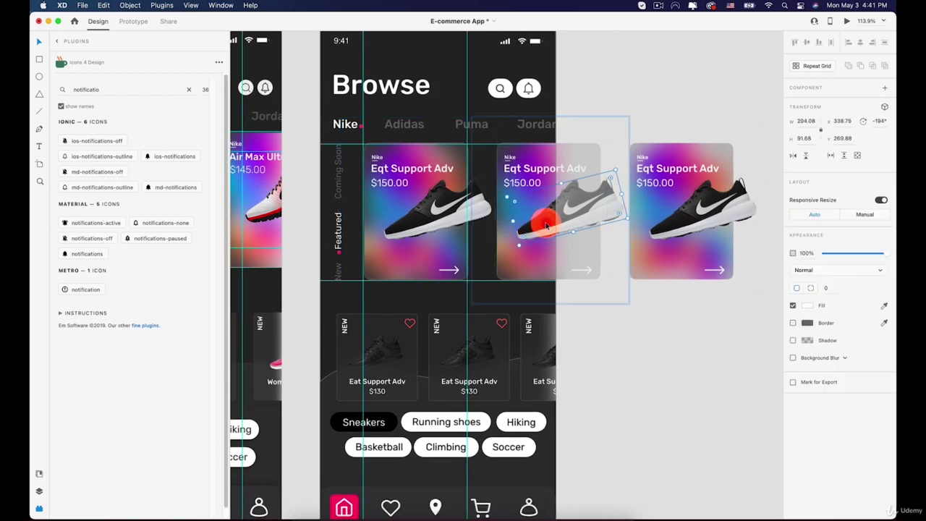
Copy the red and white Nike shoe from the collection of shoe images beside the Map of the App artboard.
{"action": "scroll", "coordinate": [546, 226], "scroll_direction": "down", "scroll_amount": 10}
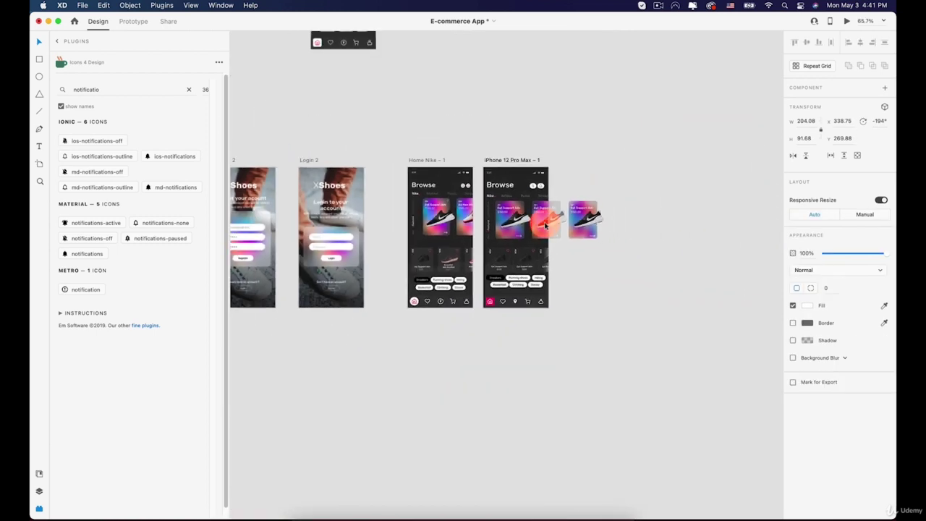
{"action": "scroll", "coordinate": [440, 188], "scroll_direction": "up", "scroll_amount": 6}
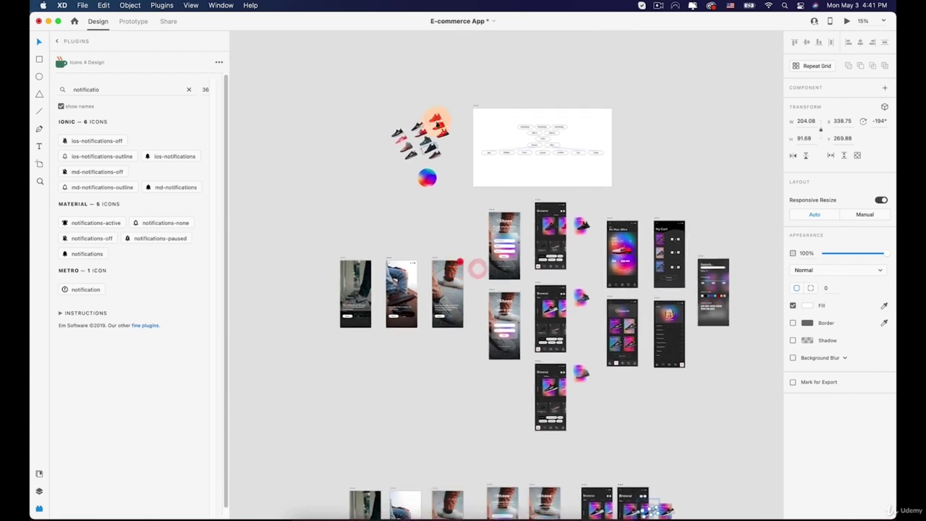
{"action": "scroll", "coordinate": [432, 130], "scroll_direction": "up", "scroll_amount": 5}
{"action": "left_click", "coordinate": [388, 155]}
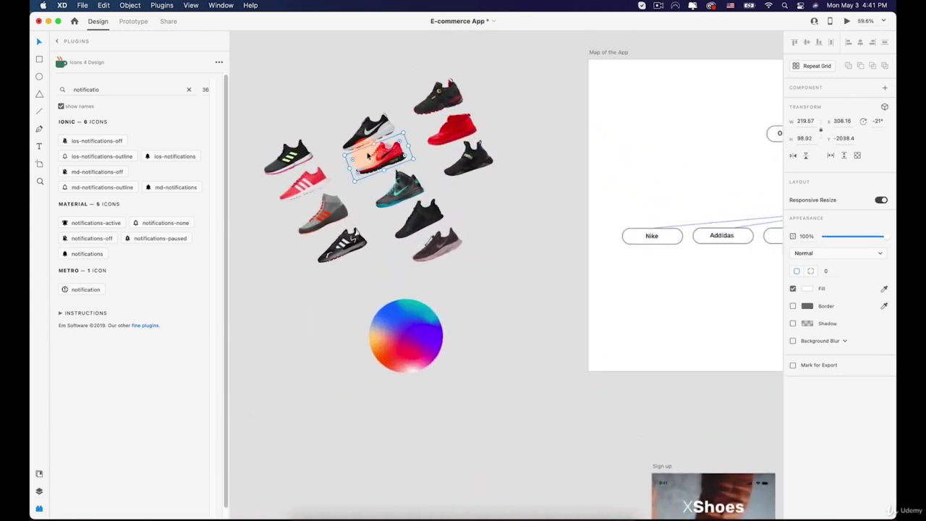
{"action": "key", "text": "super+c"}
Paste the red and white shoe into the second large card's group and move it over that card's black shoe.
{"action": "scroll", "coordinate": [504, 283], "scroll_direction": "down", "scroll_amount": 5}
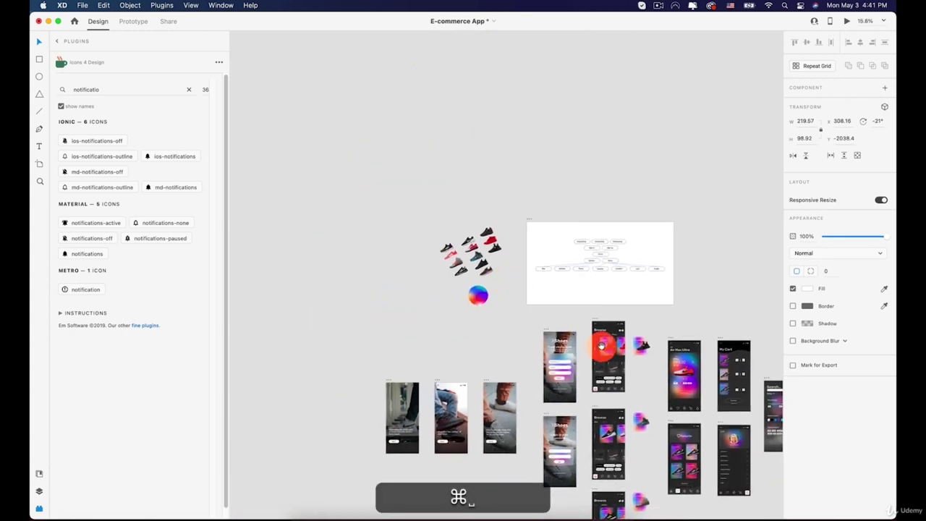
{"action": "left_click_drag", "start_coordinate": [602, 345], "coordinate": [380, 91]}
{"action": "left_click_drag", "start_coordinate": [527, 307], "coordinate": [513, 157]}
{"action": "scroll", "coordinate": [437, 259], "scroll_direction": "up", "scroll_amount": 3}
{"action": "scroll", "coordinate": [437, 260], "scroll_direction": "up", "scroll_amount": 10}
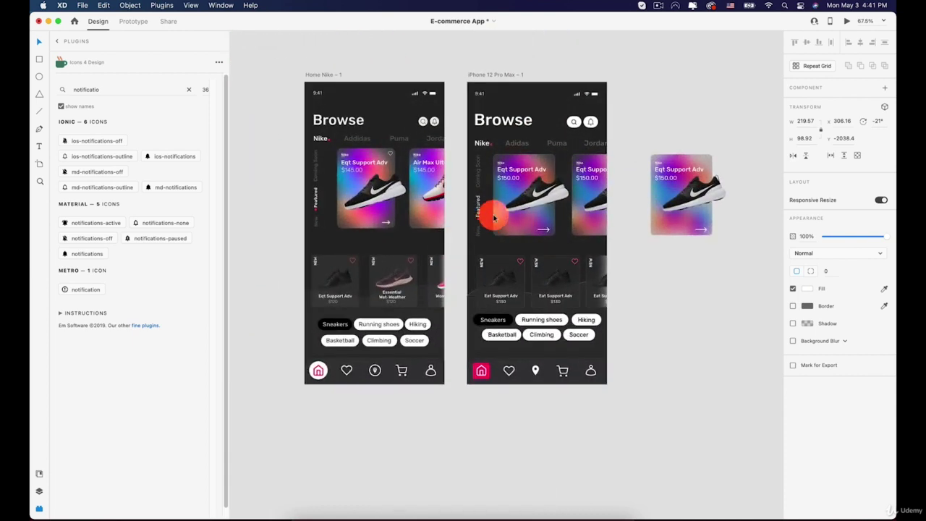
{"action": "scroll", "coordinate": [477, 190], "scroll_direction": "right", "scroll_amount": 2}
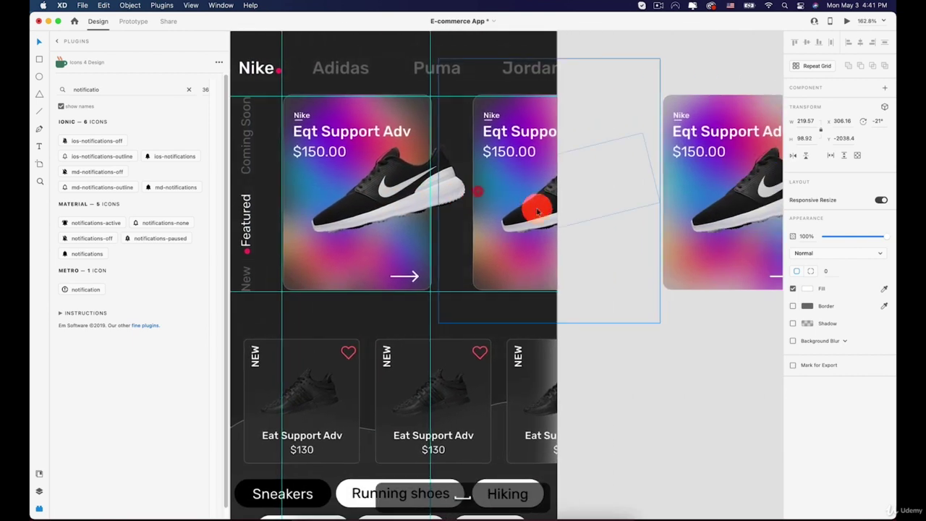
{"action": "key", "text": "super+v"}
{"action": "key", "text": "super+v"}
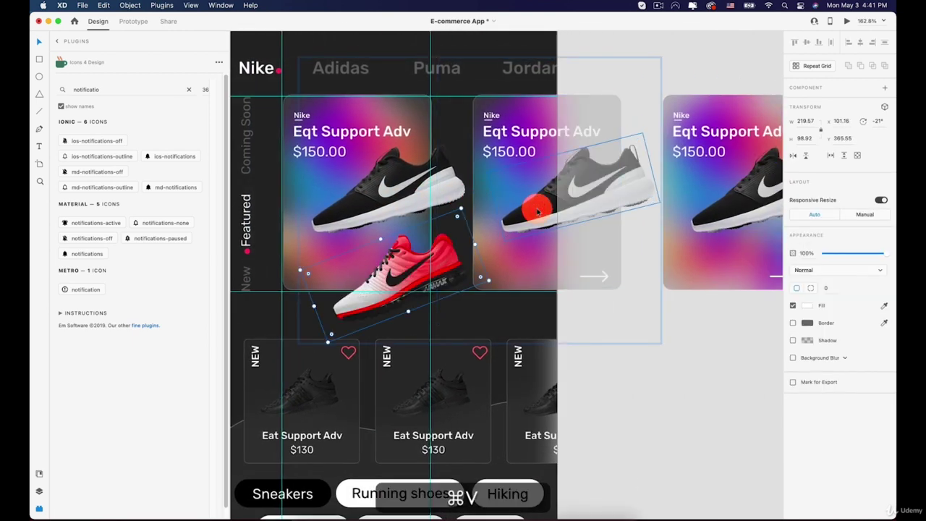
{"action": "left_click_drag", "start_coordinate": [434, 249], "coordinate": [599, 198]}
Replace the second card's black shoe with the red one, enlarged to about 229 × 103 and centred vertically on the card.
{"action": "left_click_drag", "start_coordinate": [529, 208], "coordinate": [582, 219]}
{"action": "left_click_drag", "start_coordinate": [591, 252], "coordinate": [591, 254]}
{"action": "left_click_drag", "start_coordinate": [520, 209], "coordinate": [566, 161]}
{"action": "key", "text": "BackSpace"}
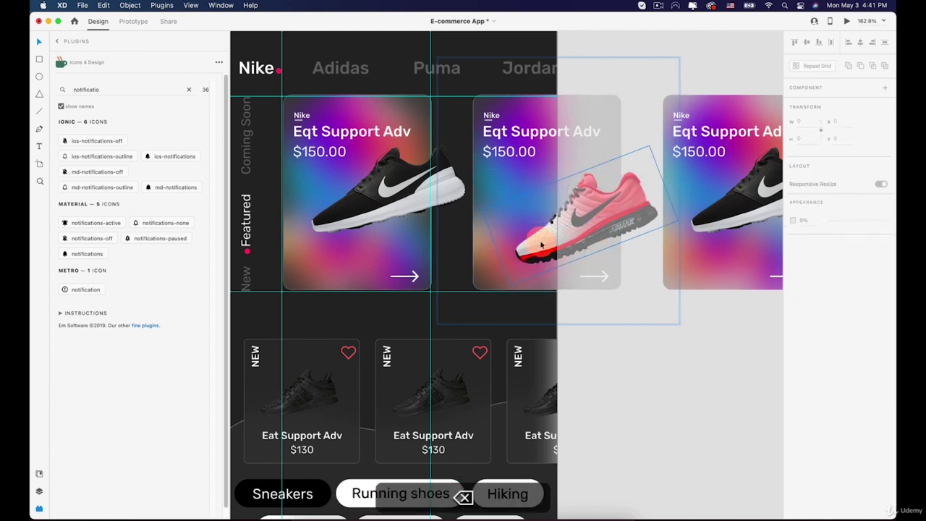
{"action": "left_click_drag", "start_coordinate": [548, 249], "coordinate": [539, 225]}
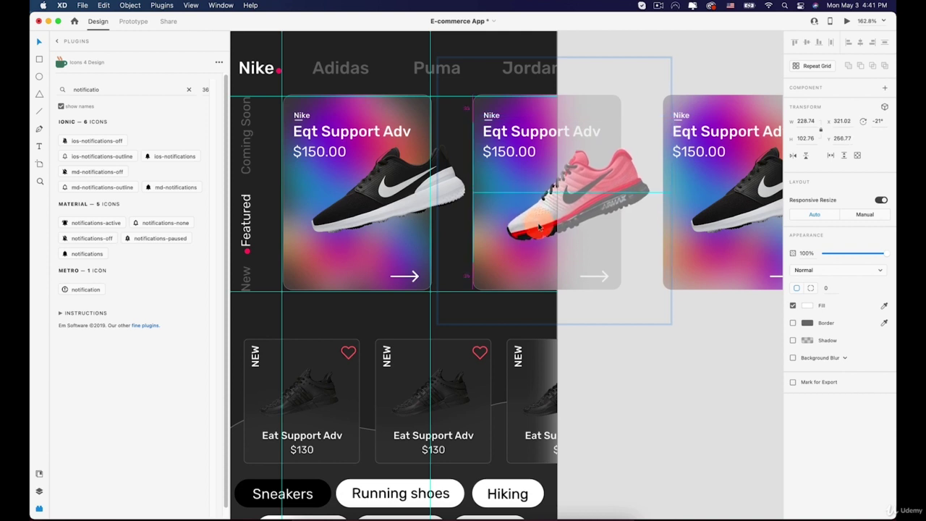
Set the second card's title to Air Max Ultra and its price to $200.00.
{"action": "left_click", "coordinate": [504, 134]}
{"action": "double_click", "coordinate": [499, 131]}
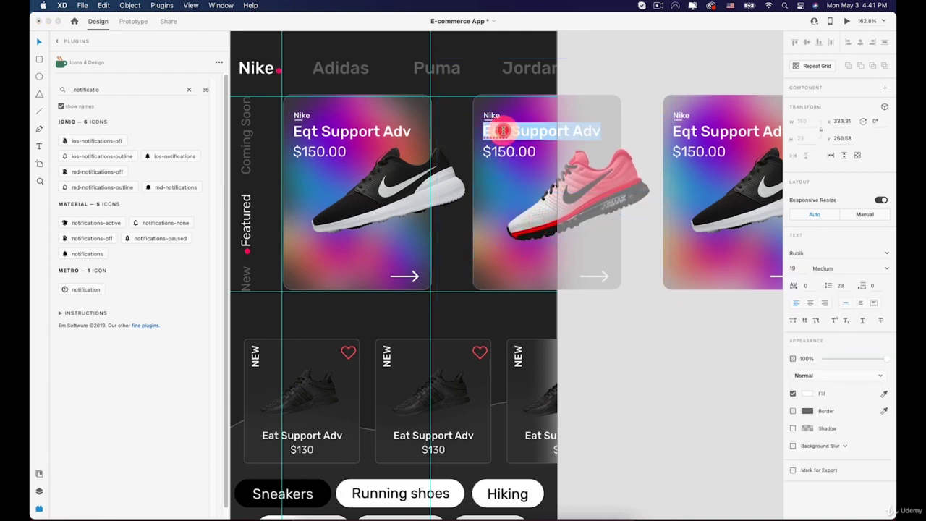
{"action": "type", "text": "Air Max Ultra"}
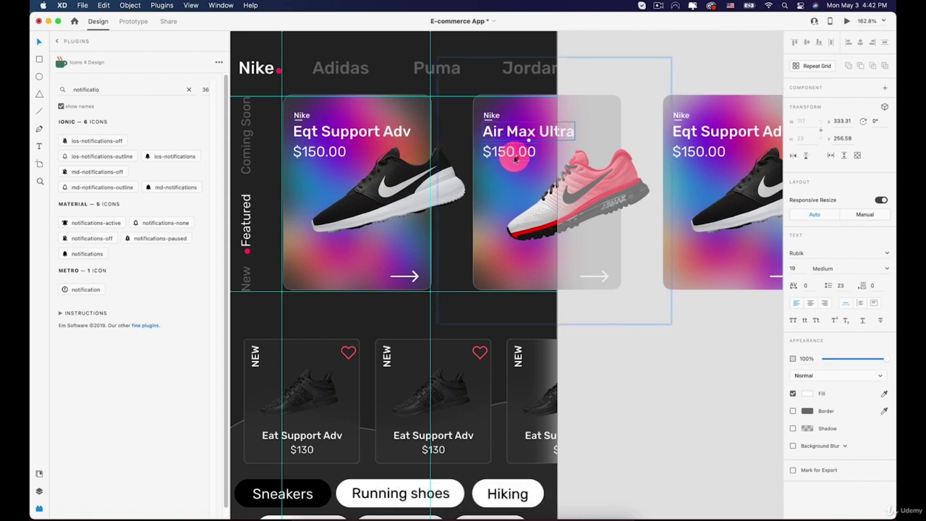
{"action": "double_click", "coordinate": [511, 153]}
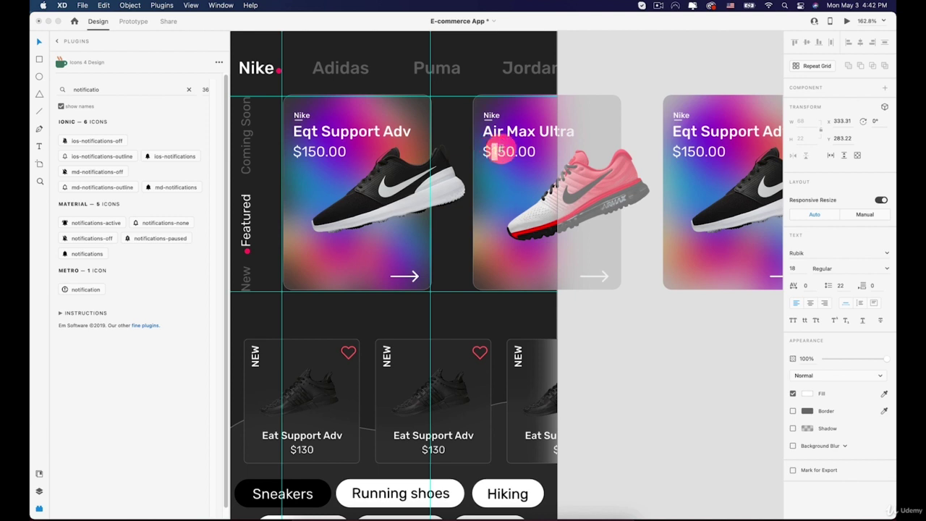
{"action": "type", "text": "200"}
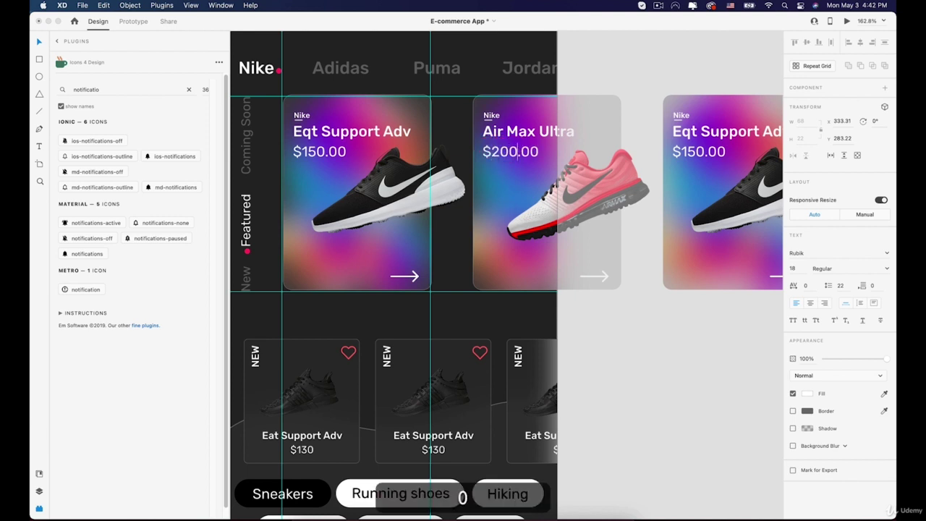
{"action": "left_click", "coordinate": [611, 318]}
{"action": "left_click", "coordinate": [667, 364]}
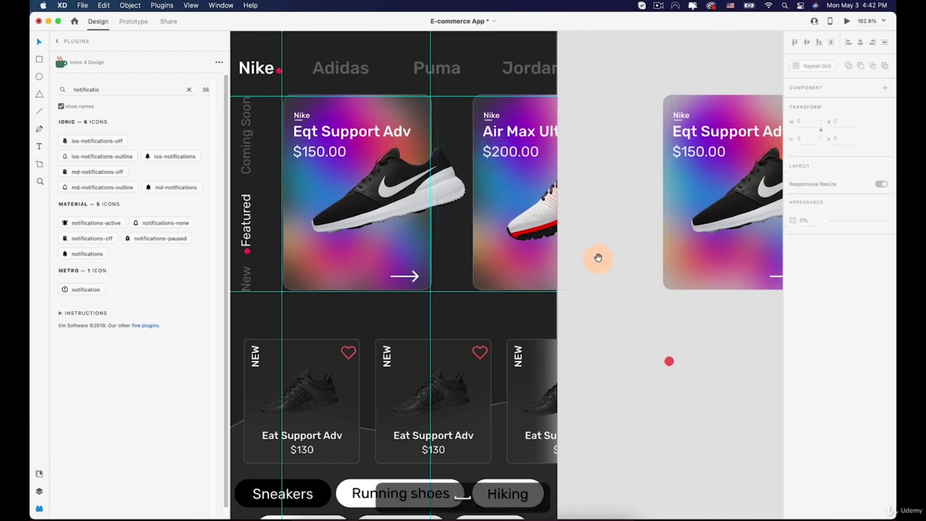
Copy the dark grey and turquoise Nike high-top from the collection of shoe images beside the Map of the App artboard.
{"action": "left_click_drag", "start_coordinate": [599, 229], "coordinate": [478, 241]}
{"action": "left_click", "coordinate": [559, 184]}
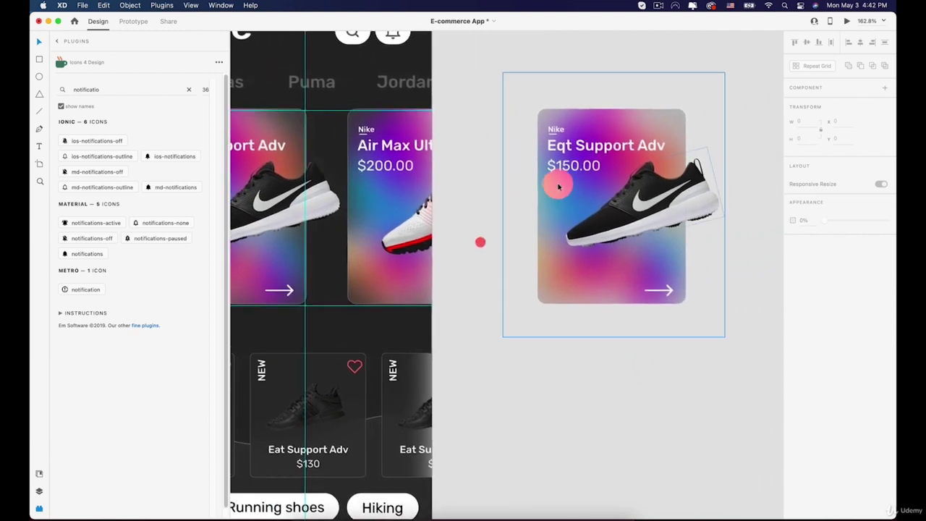
{"action": "scroll", "coordinate": [567, 181], "scroll_direction": "down", "scroll_amount": 5}
{"action": "scroll", "coordinate": [567, 180], "scroll_direction": "down", "scroll_amount": 10}
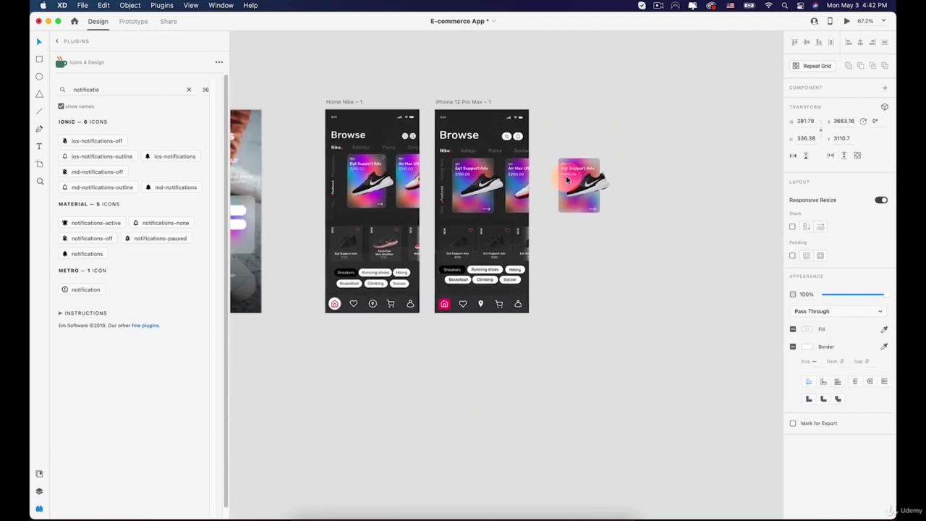
{"action": "key", "text": "space"}
{"action": "left_click_drag", "start_coordinate": [489, 110], "coordinate": [442, 233]}
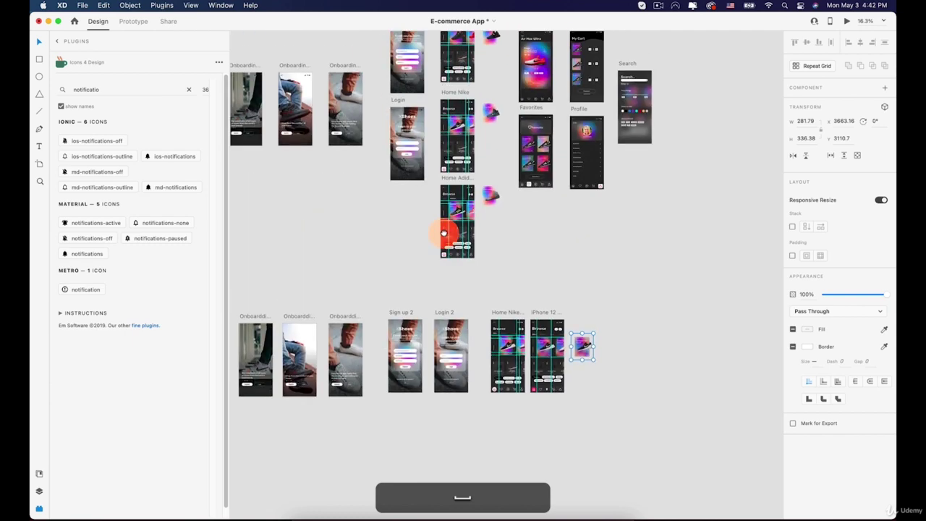
{"action": "left_click_drag", "start_coordinate": [404, 120], "coordinate": [532, 238]}
{"action": "key", "text": "space"}
{"action": "left_click_drag", "start_coordinate": [433, 63], "coordinate": [428, 154]}
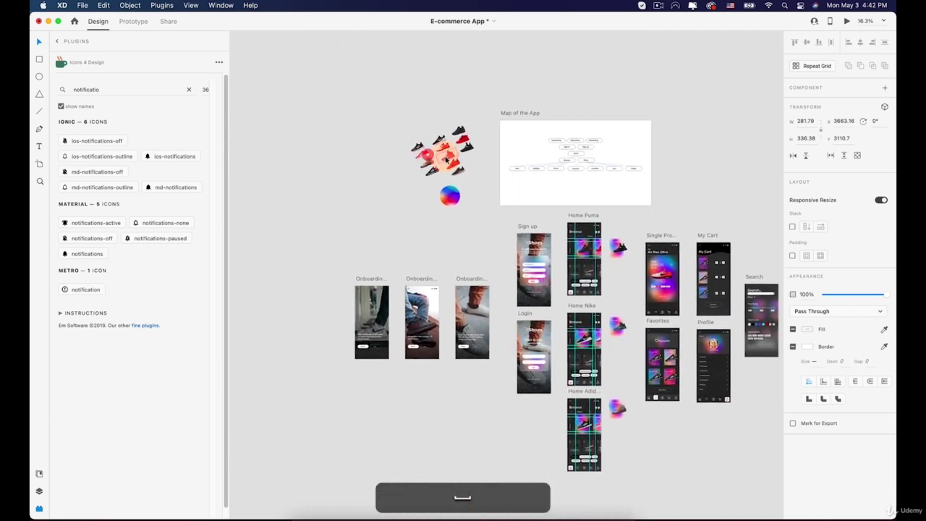
{"action": "scroll", "coordinate": [428, 154], "scroll_direction": "up", "scroll_amount": 6}
{"action": "left_click", "coordinate": [465, 147]}
{"action": "key", "text": "super"}
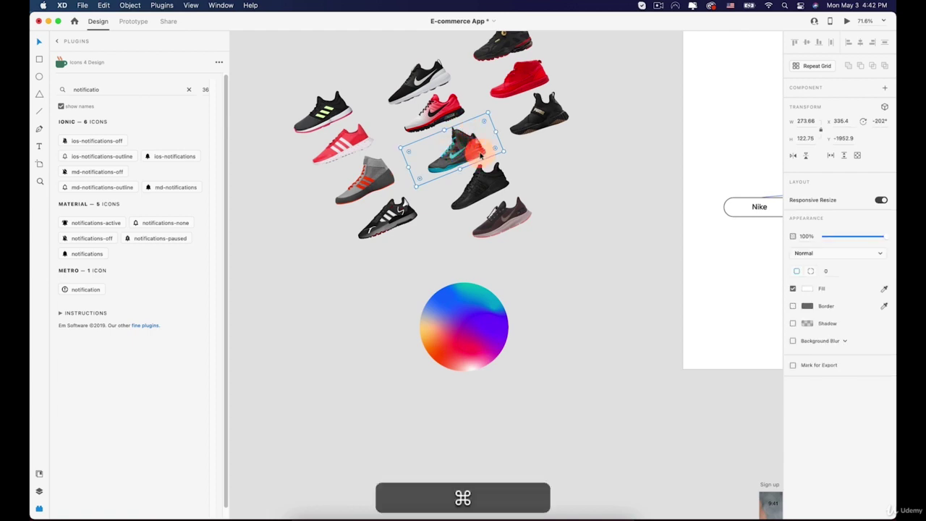
Paste the grey and turquoise high-top into the third large card's group.
{"action": "scroll", "coordinate": [660, 355], "scroll_direction": "down", "scroll_amount": 5}
{"action": "key", "text": "space"}
{"action": "left_click_drag", "start_coordinate": [689, 385], "coordinate": [440, 107]}
{"action": "left_click_drag", "start_coordinate": [633, 325], "coordinate": [585, 253]}
{"action": "scroll", "coordinate": [582, 253], "scroll_direction": "up", "scroll_amount": 8}
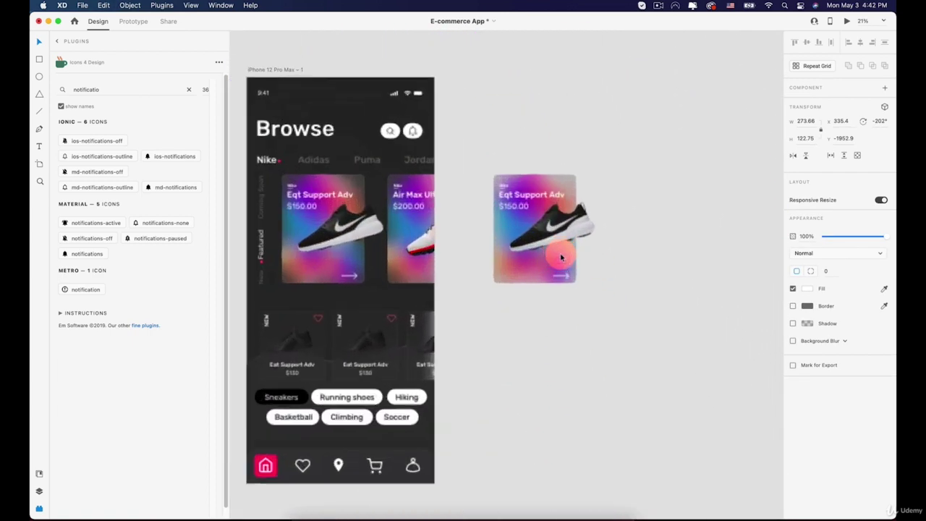
{"action": "scroll", "coordinate": [551, 221], "scroll_direction": "up", "scroll_amount": 5}
{"action": "left_click", "coordinate": [550, 217]}
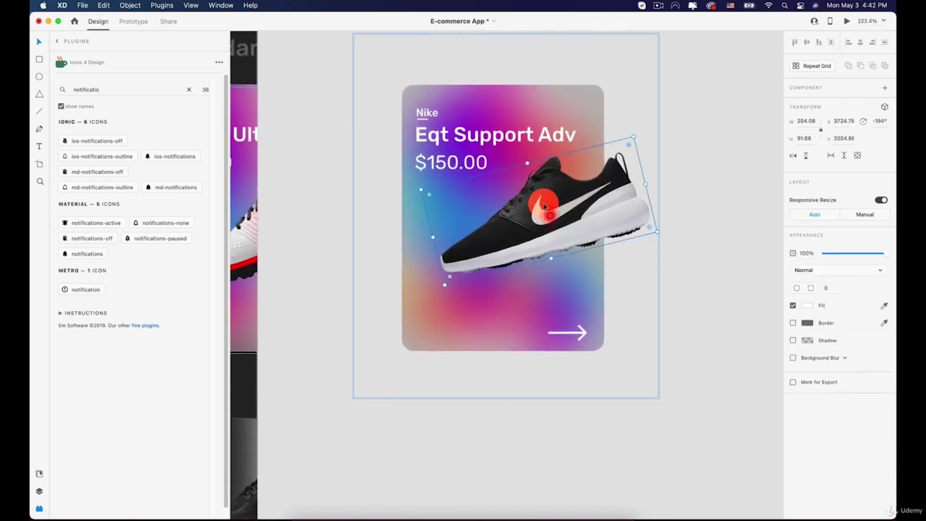
{"action": "key", "text": "super"}
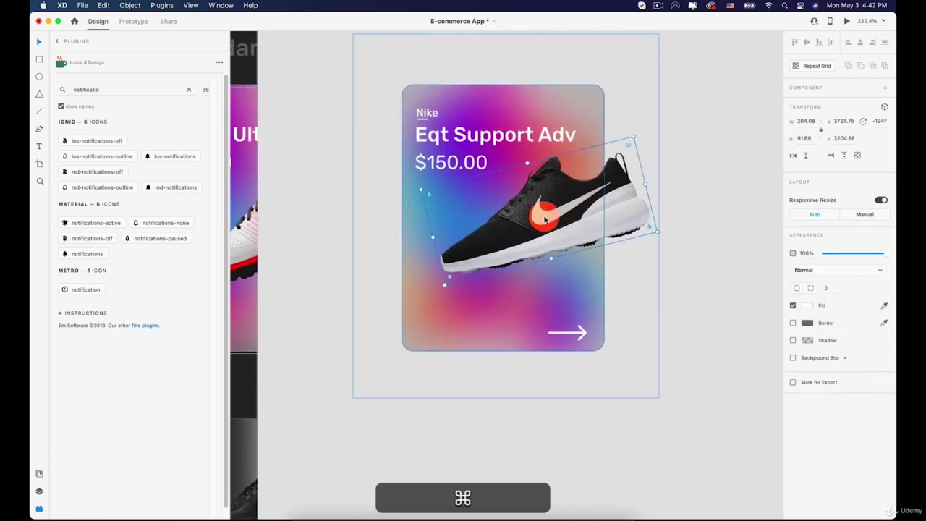
{"action": "key", "text": "super+v"}
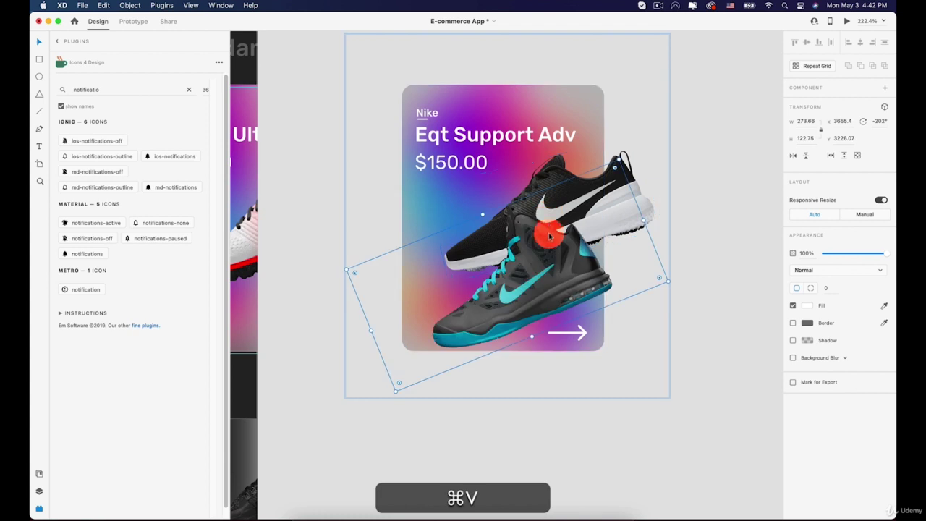
Delete the third large card's black shoe and put the high-top in its place, scaled down to about 264 × 119.
{"action": "left_click", "coordinate": [566, 169]}
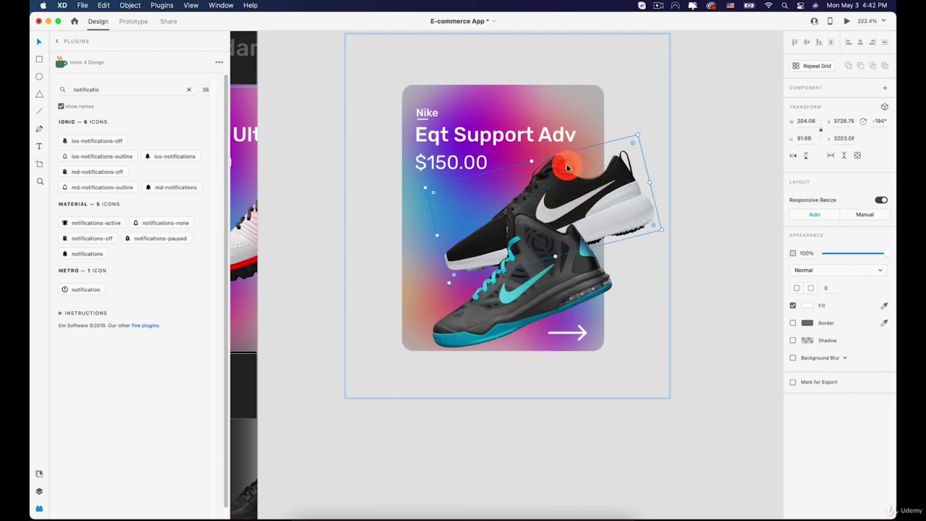
{"action": "key", "text": "BackSpace"}
{"action": "left_click", "coordinate": [489, 244]}
{"action": "left_click_drag", "start_coordinate": [536, 246], "coordinate": [564, 215]}
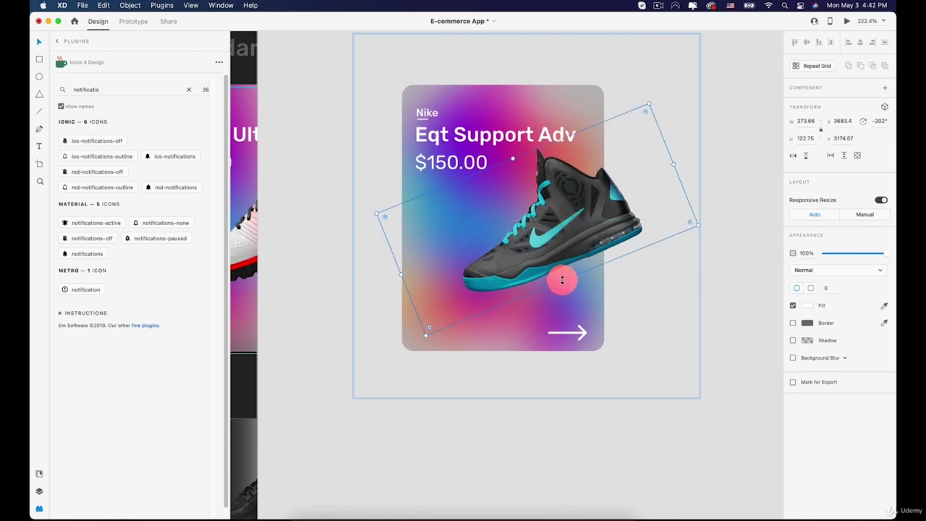
{"action": "left_click_drag", "start_coordinate": [562, 280], "coordinate": [560, 275]}
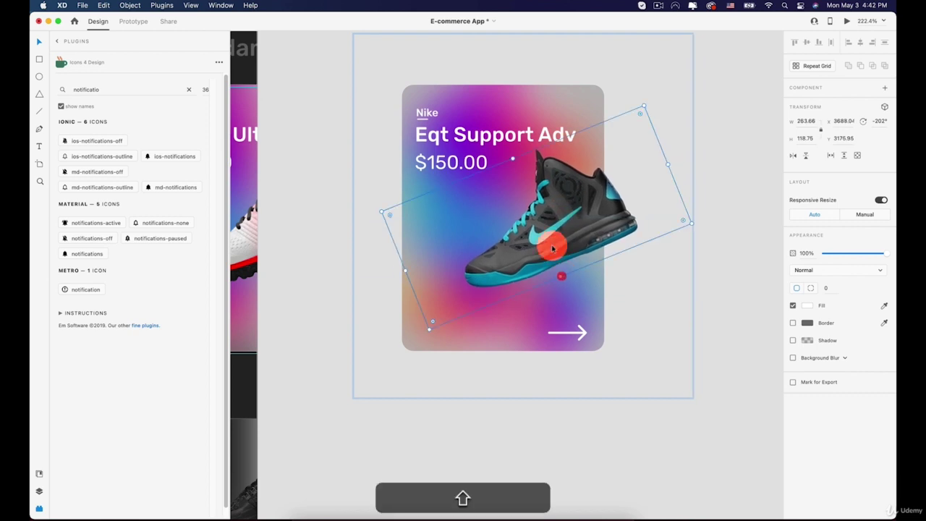
{"action": "left_click", "coordinate": [524, 429]}
Check the title on the high-top's card beside the finished Home Nike artboard.
{"action": "scroll", "coordinate": [500, 377], "scroll_direction": "down", "scroll_amount": 5}
{"action": "left_click_drag", "start_coordinate": [449, 170], "coordinate": [465, 345]}
{"action": "left_click_drag", "start_coordinate": [435, 108], "coordinate": [459, 294]}
{"action": "scroll", "coordinate": [470, 205], "scroll_direction": "down", "scroll_amount": 5}
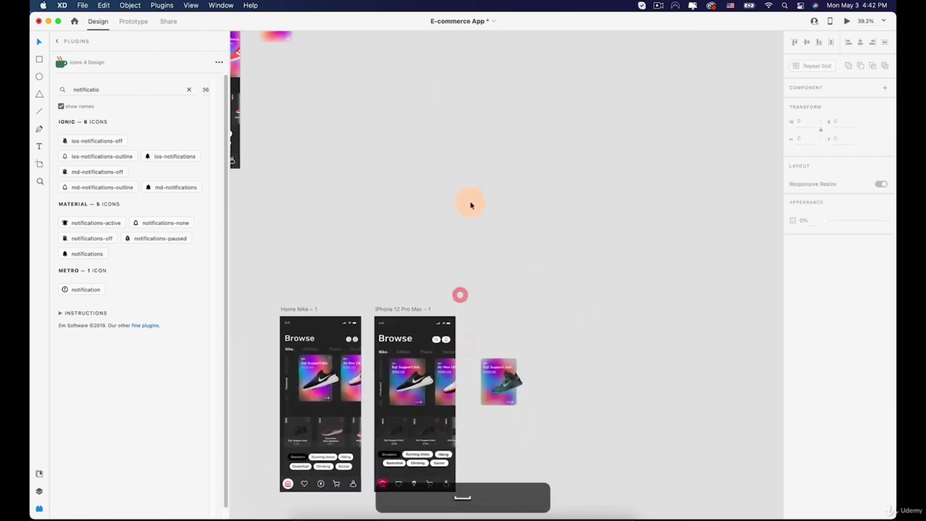
{"action": "scroll", "coordinate": [470, 205], "scroll_direction": "down", "scroll_amount": 6}
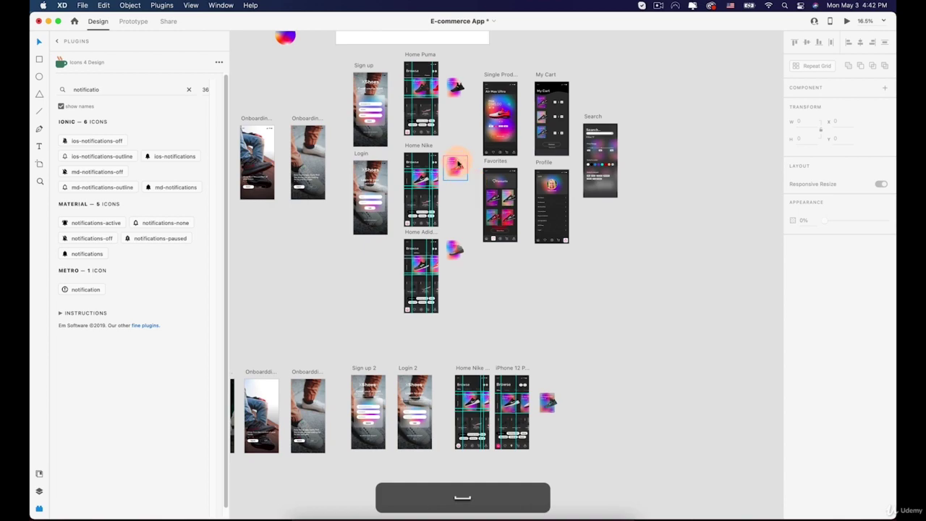
{"action": "scroll", "coordinate": [458, 164], "scroll_direction": "up", "scroll_amount": 10}
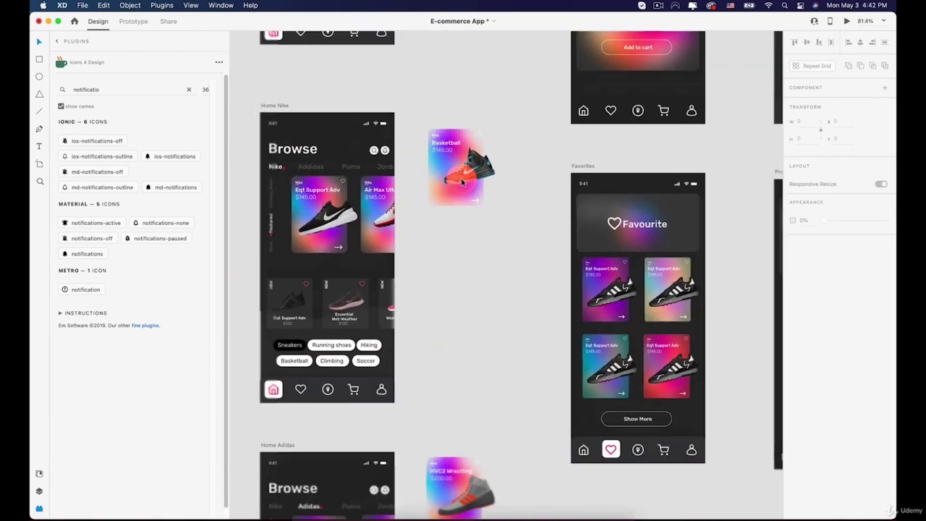
{"action": "scroll", "coordinate": [491, 196], "scroll_direction": "down", "scroll_amount": 8}
{"action": "scroll", "coordinate": [498, 147], "scroll_direction": "up", "scroll_amount": 12}
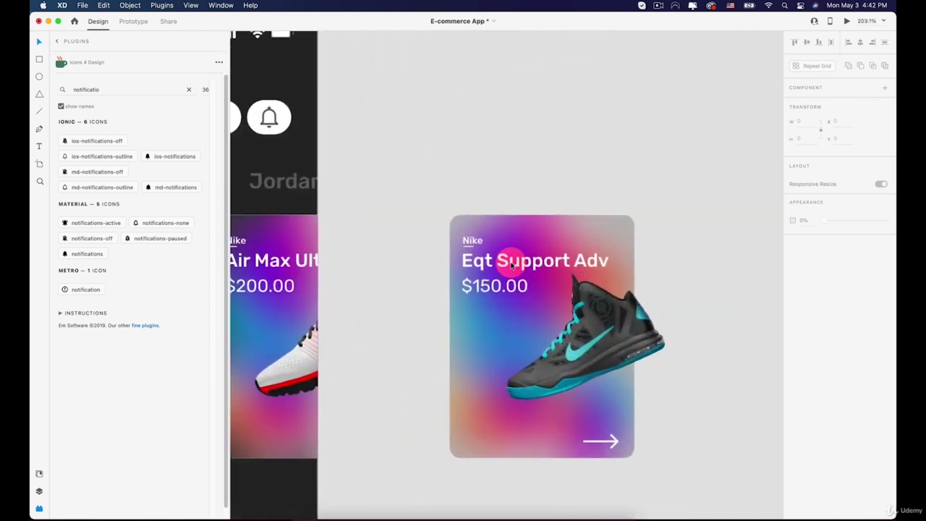
Set the third large card's title to Basketball and its price to $180.00.
{"action": "left_click", "coordinate": [511, 265]}
{"action": "double_click", "coordinate": [511, 264]}
{"action": "type", "text": "Ba"}
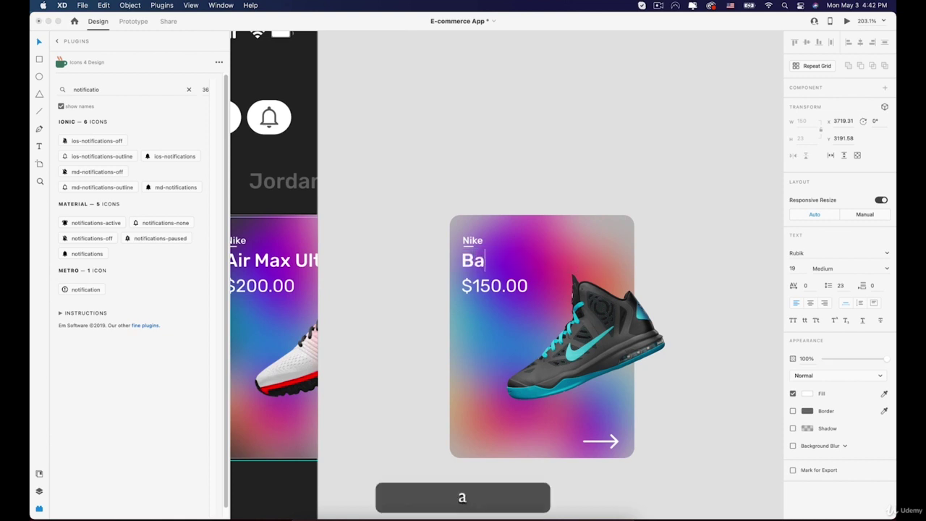
{"action": "type", "text": "sketball"}
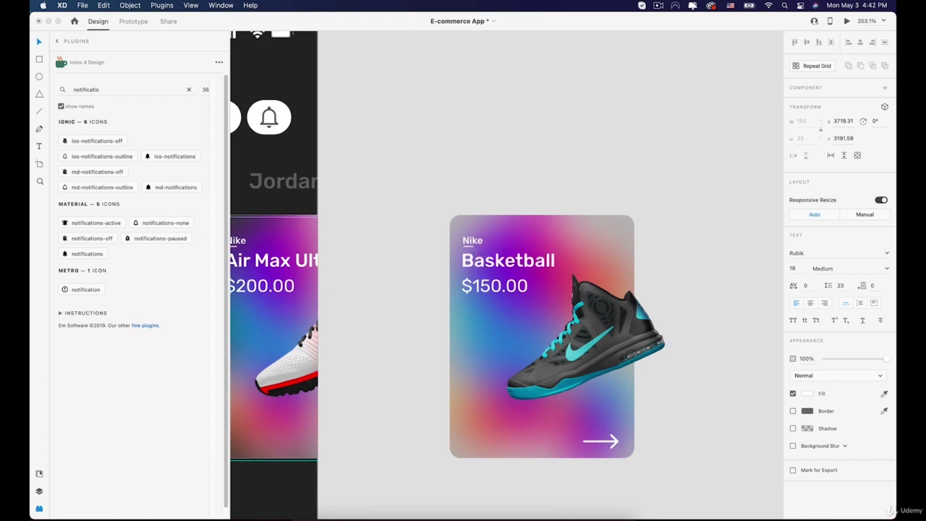
{"action": "key", "text": "BackSpace"}
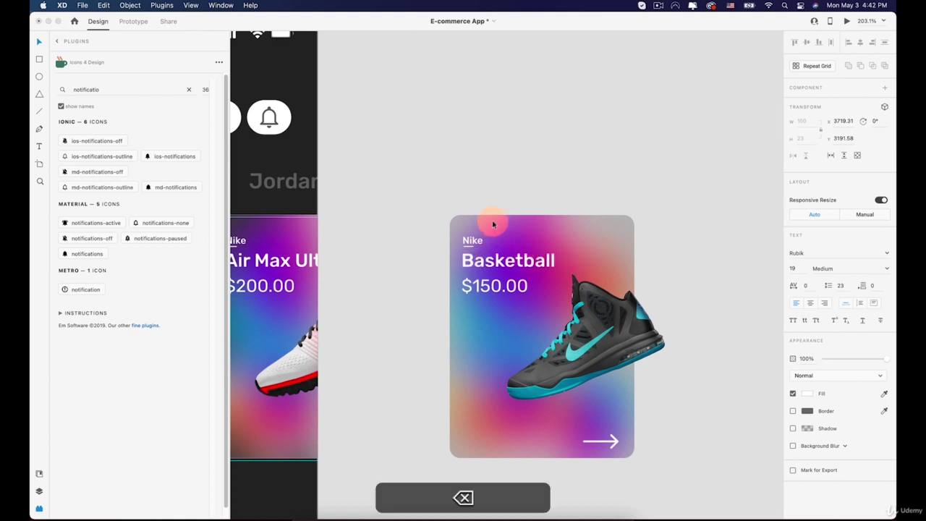
{"action": "left_click", "coordinate": [459, 178]}
{"action": "double_click", "coordinate": [487, 285]}
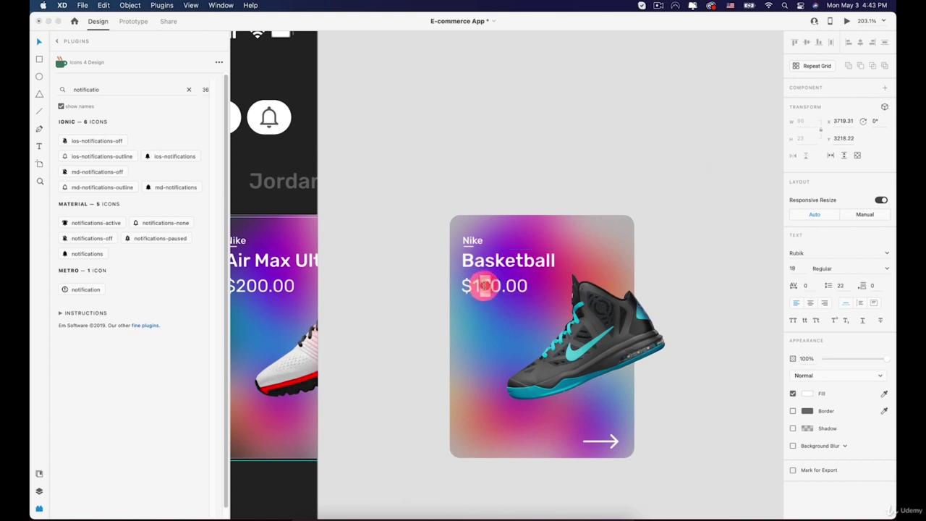
{"action": "type", "text": "8"}
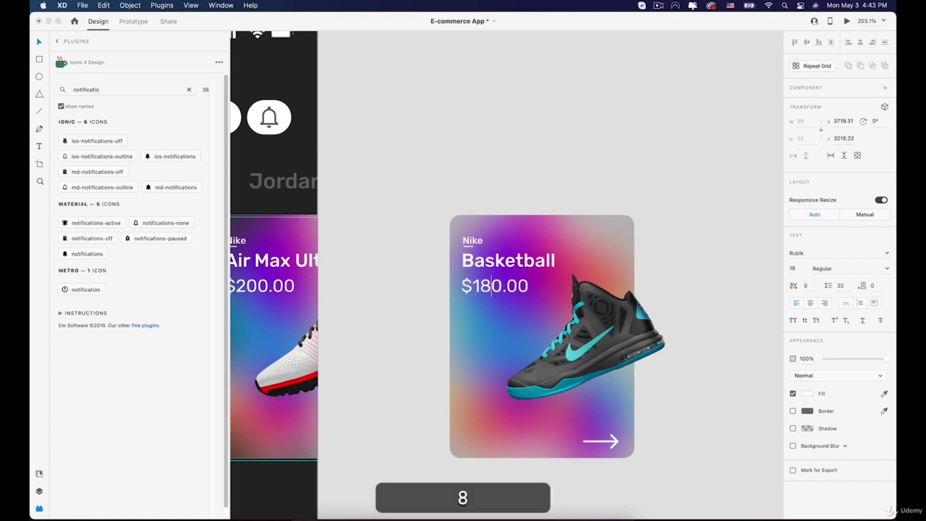
{"action": "left_click", "coordinate": [678, 247]}
Look over the three large cards and the row of small product cards on the Browse screen.
{"action": "scroll", "coordinate": [668, 265], "scroll_direction": "down", "scroll_amount": 5}
{"action": "left_click", "coordinate": [498, 299]}
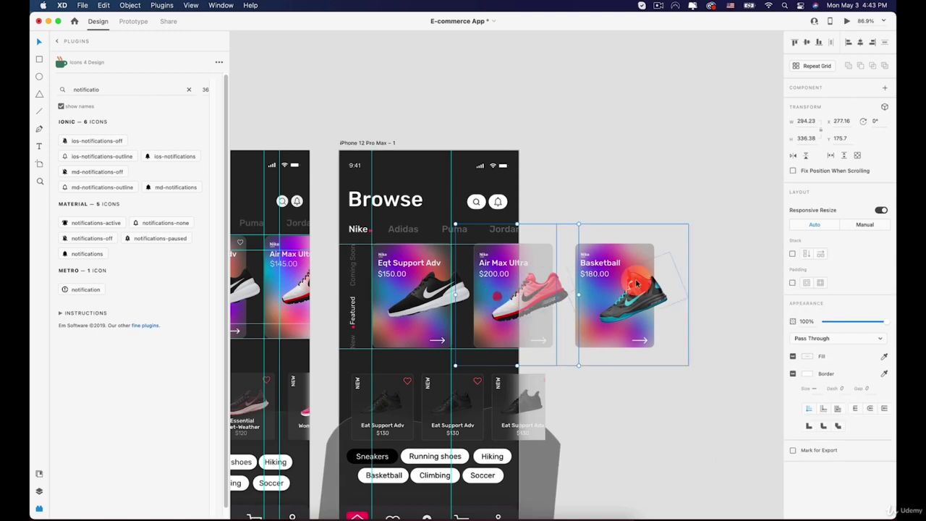
{"action": "left_click", "coordinate": [636, 283]}
{"action": "left_click", "coordinate": [427, 291]}
{"action": "key", "text": "space"}
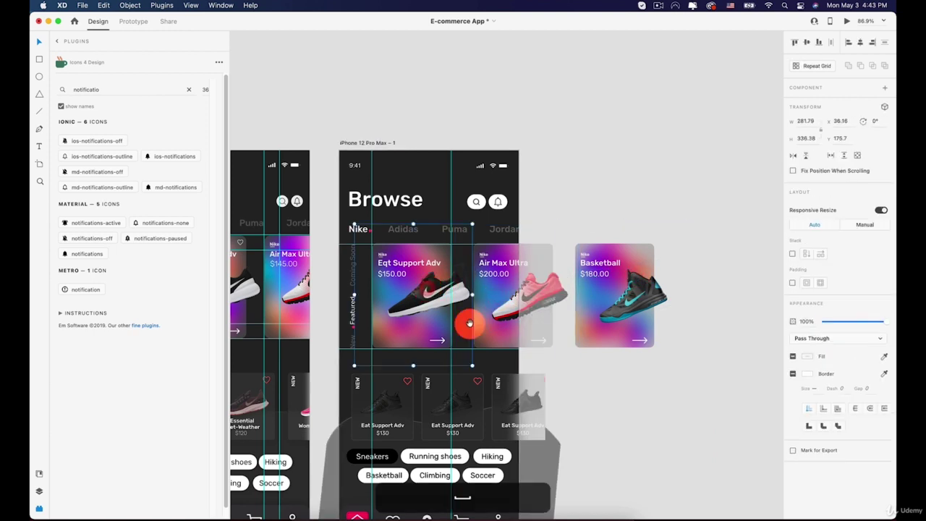
{"action": "left_click_drag", "start_coordinate": [471, 314], "coordinate": [479, 174]}
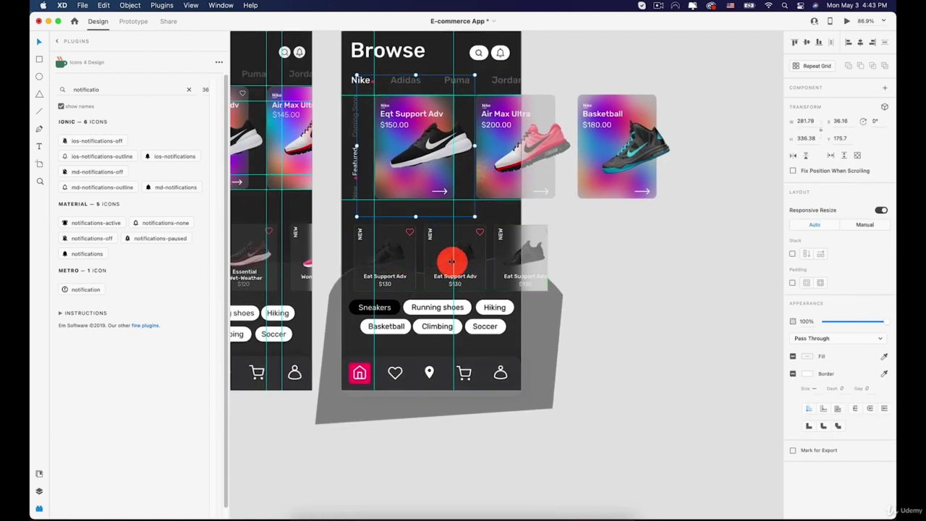
{"action": "scroll", "coordinate": [444, 282], "scroll_direction": "up", "scroll_amount": 2}
{"action": "scroll", "coordinate": [444, 282], "scroll_direction": "down", "scroll_amount": 5}
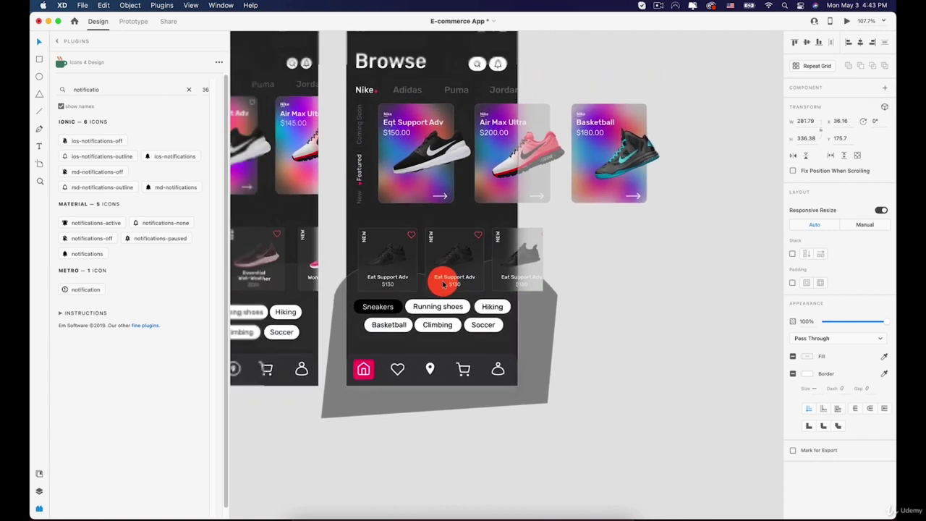
{"action": "key", "text": "space"}
{"action": "left_click_drag", "start_coordinate": [427, 272], "coordinate": [461, 270]}
{"action": "scroll", "coordinate": [483, 269], "scroll_direction": "down", "scroll_amount": 4}
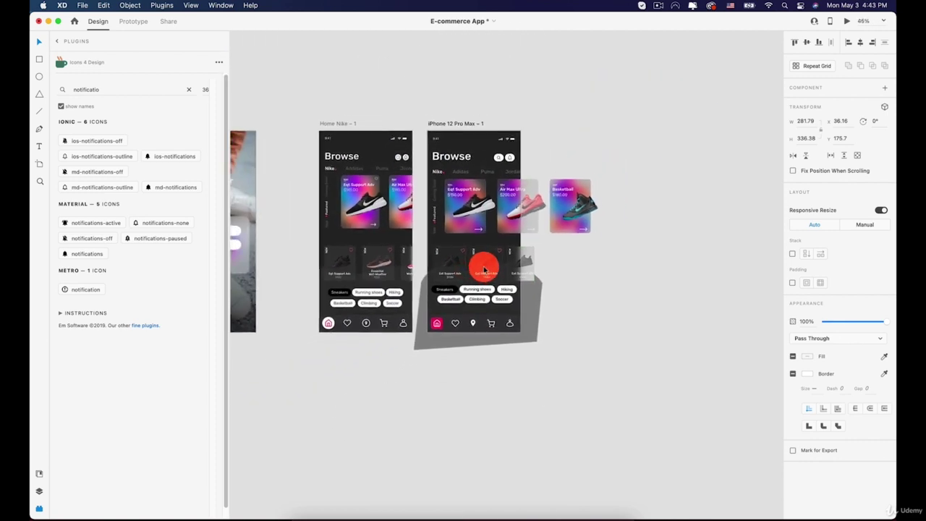
{"action": "scroll", "coordinate": [485, 265], "scroll_direction": "up", "scroll_amount": 4}
{"action": "scroll", "coordinate": [485, 265], "scroll_direction": "down", "scroll_amount": 6}
Copy the dark maroon Nike running shoe from the collection of shoe images beside the Map of the App artboard.
{"action": "key", "text": "space"}
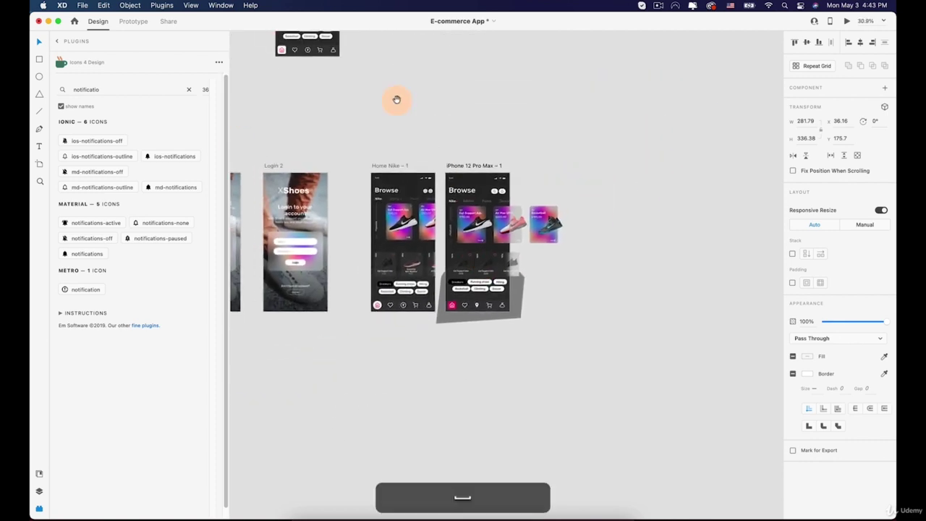
{"action": "left_click_drag", "start_coordinate": [377, 63], "coordinate": [423, 223]}
{"action": "left_click_drag", "start_coordinate": [386, 78], "coordinate": [415, 168]}
{"action": "scroll", "coordinate": [441, 174], "scroll_direction": "up", "scroll_amount": 3}
{"action": "scroll", "coordinate": [455, 242], "scroll_direction": "up", "scroll_amount": 10}
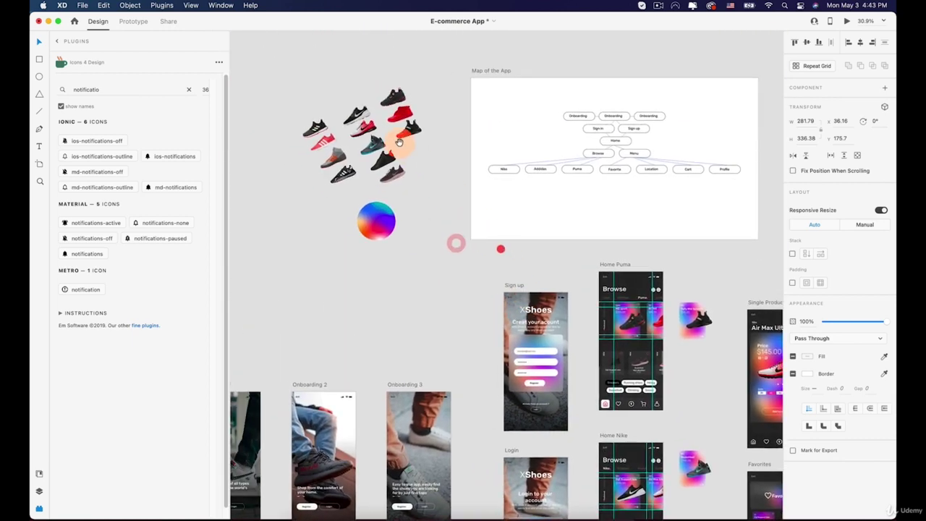
{"action": "left_click", "coordinate": [394, 177]}
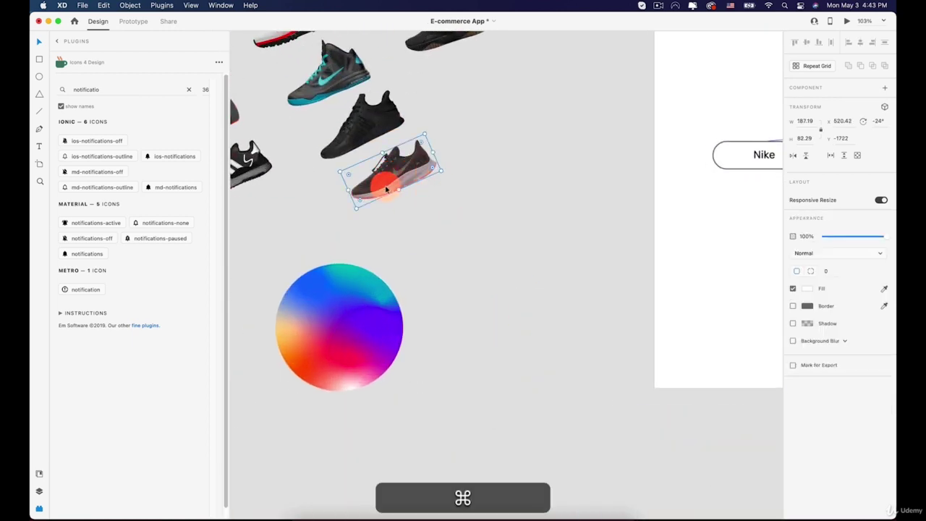
Try to shift the black shoe inside the second small product card of the Browse screen.
{"action": "scroll", "coordinate": [507, 272], "scroll_direction": "down", "scroll_amount": 10}
{"action": "key", "text": "space"}
{"action": "left_click_drag", "start_coordinate": [569, 345], "coordinate": [463, 105]}
{"action": "left_click_drag", "start_coordinate": [538, 274], "coordinate": [455, 87]}
{"action": "scroll", "coordinate": [496, 248], "scroll_direction": "up", "scroll_amount": 15}
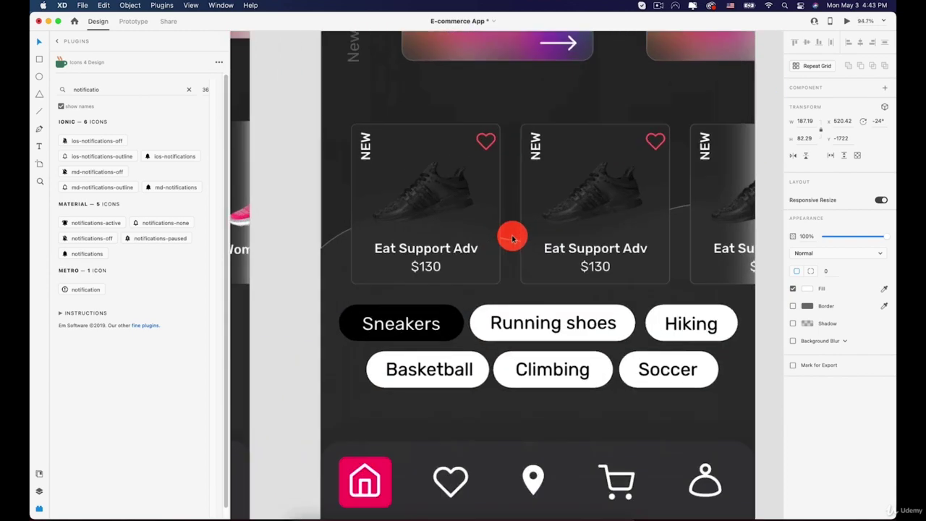
{"action": "left_click_drag", "start_coordinate": [594, 199], "coordinate": [528, 207]}
{"action": "left_click", "coordinate": [542, 196]}
{"action": "double_click", "coordinate": [542, 193]}
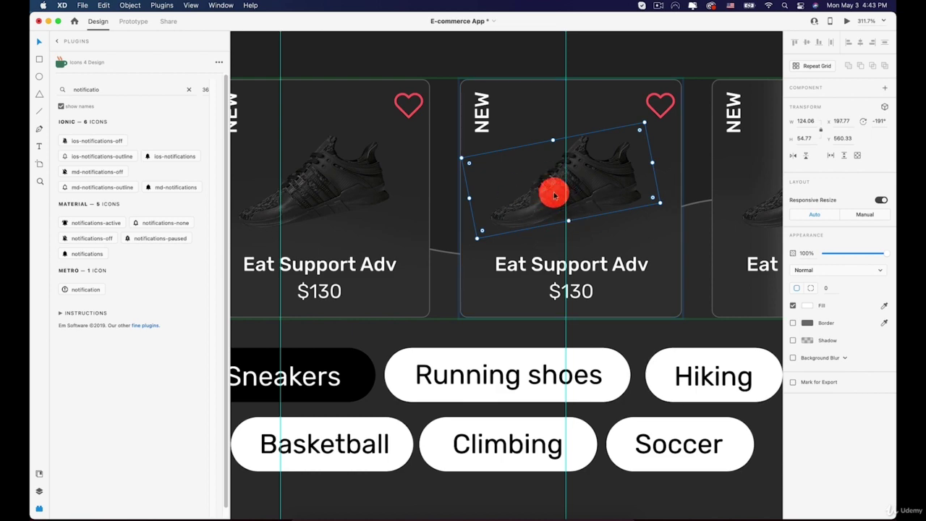
{"action": "left_click_drag", "start_coordinate": [554, 195], "coordinate": [557, 192]}
{"action": "key", "text": "super+z"}
Ungroup the repeat grid of small product cards and select the second card's black shoe.
{"action": "scroll", "coordinate": [558, 193], "scroll_direction": "down", "scroll_amount": 7}
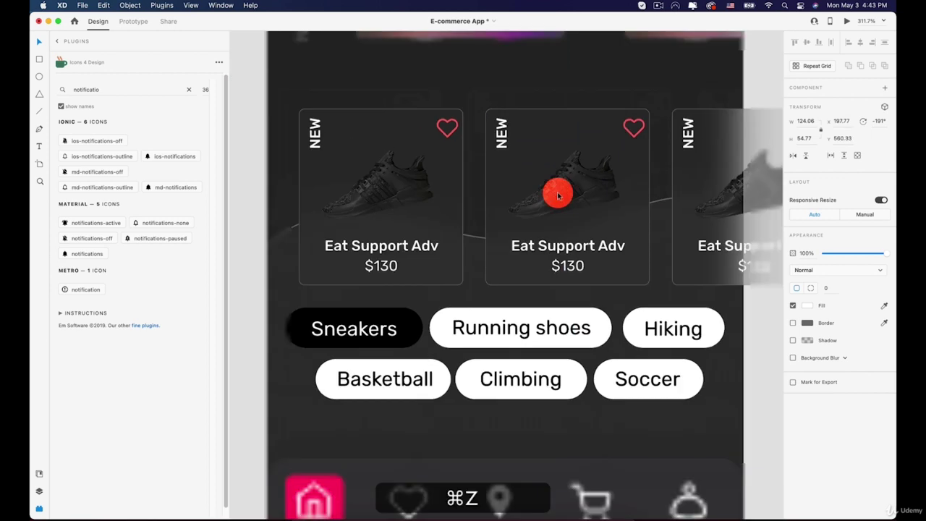
{"action": "left_click", "coordinate": [691, 284]}
{"action": "left_click", "coordinate": [573, 196]}
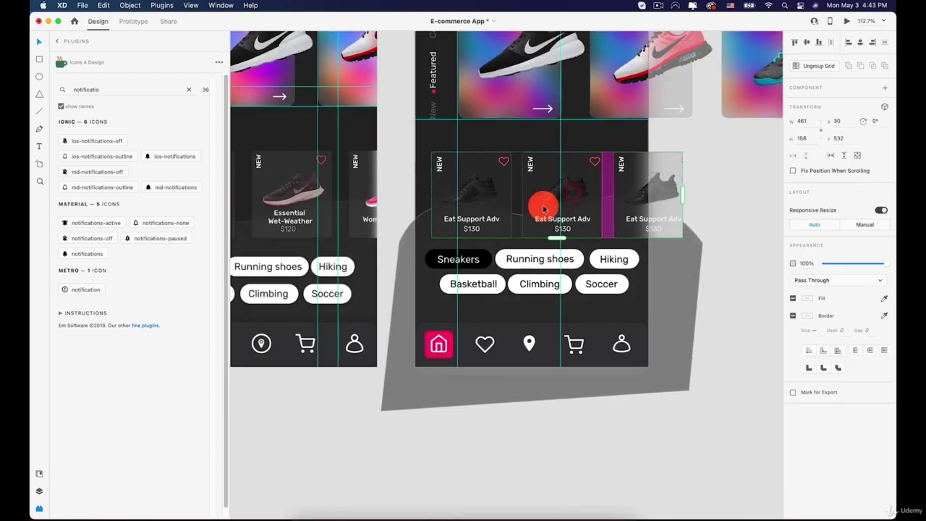
{"action": "left_click", "coordinate": [812, 66]}
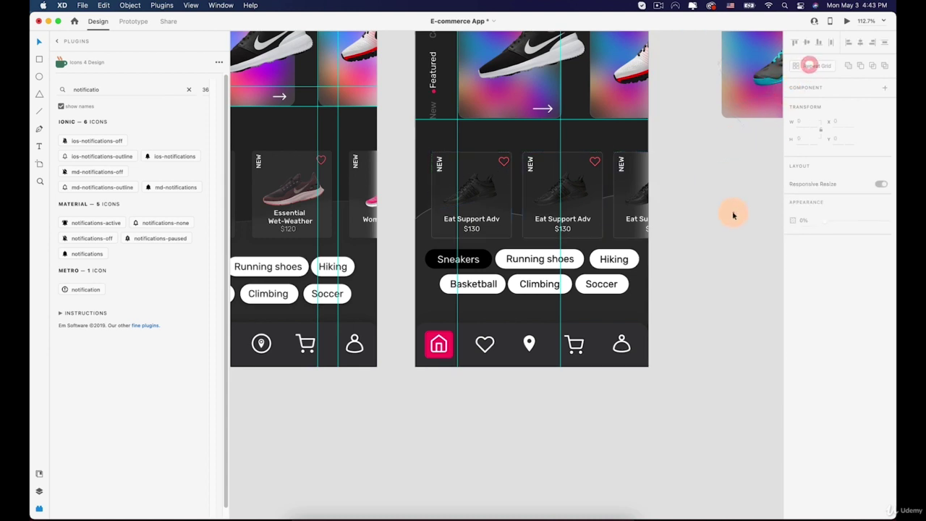
{"action": "double_click", "coordinate": [557, 194]}
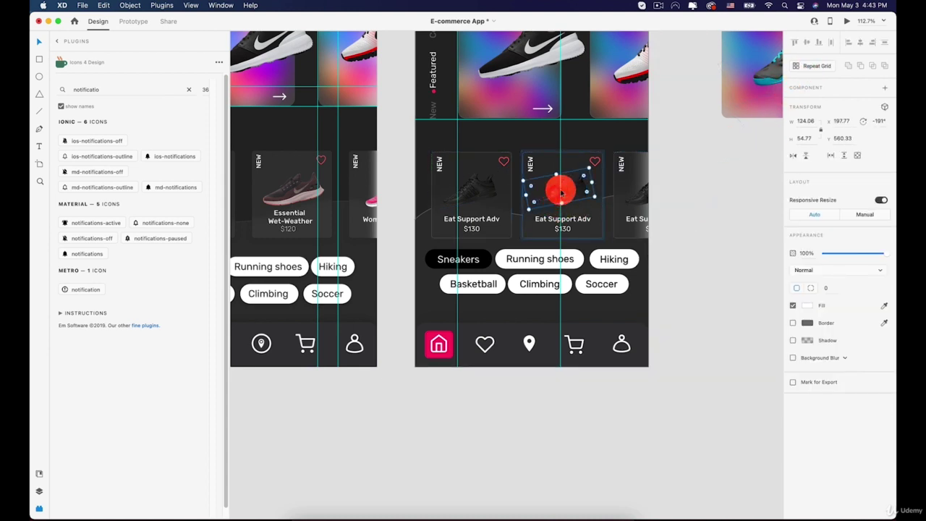
Replace the black shoe in the second small product card with the copied maroon Nike shoe, scaled to about 114 × 50.
{"action": "key", "text": "super+v"}
{"action": "scroll", "coordinate": [555, 194], "scroll_direction": "up", "scroll_amount": 5}
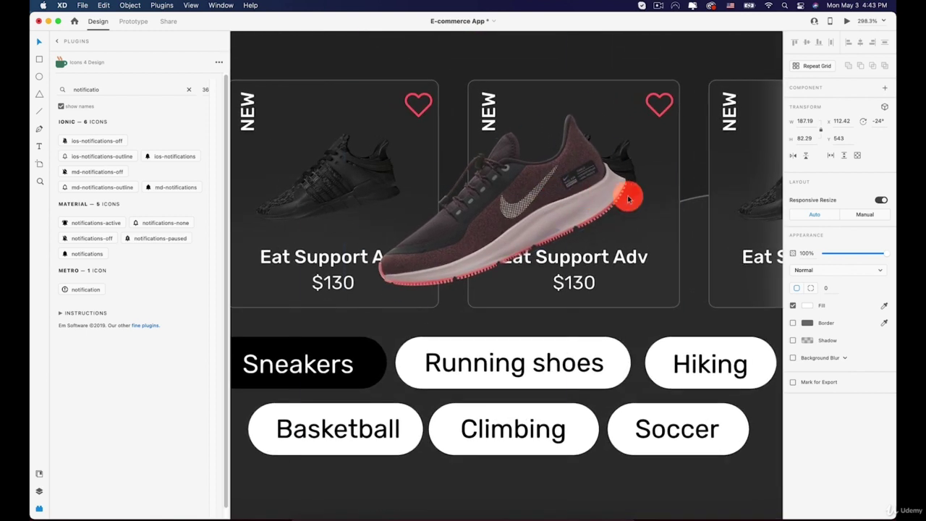
{"action": "left_click_drag", "start_coordinate": [639, 203], "coordinate": [543, 206]}
{"action": "key", "text": "BackSpace"}
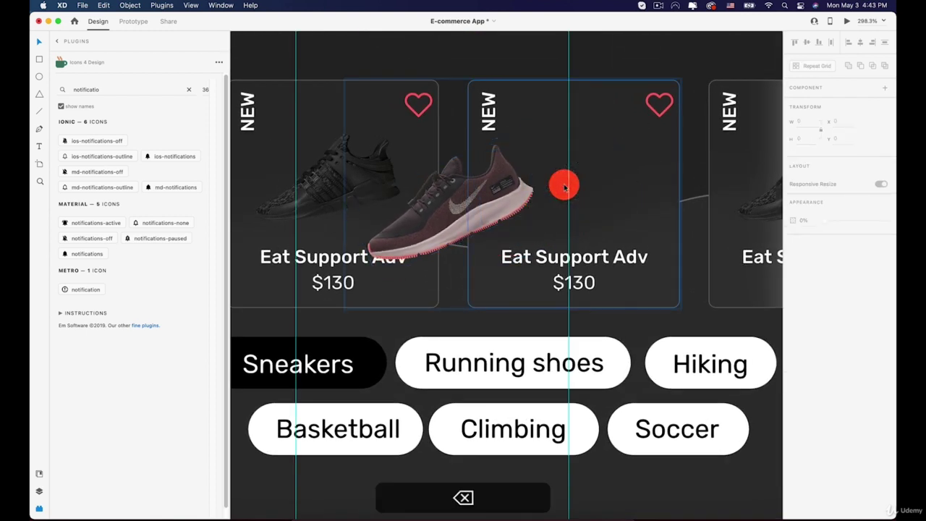
{"action": "left_click_drag", "start_coordinate": [456, 214], "coordinate": [667, 197]}
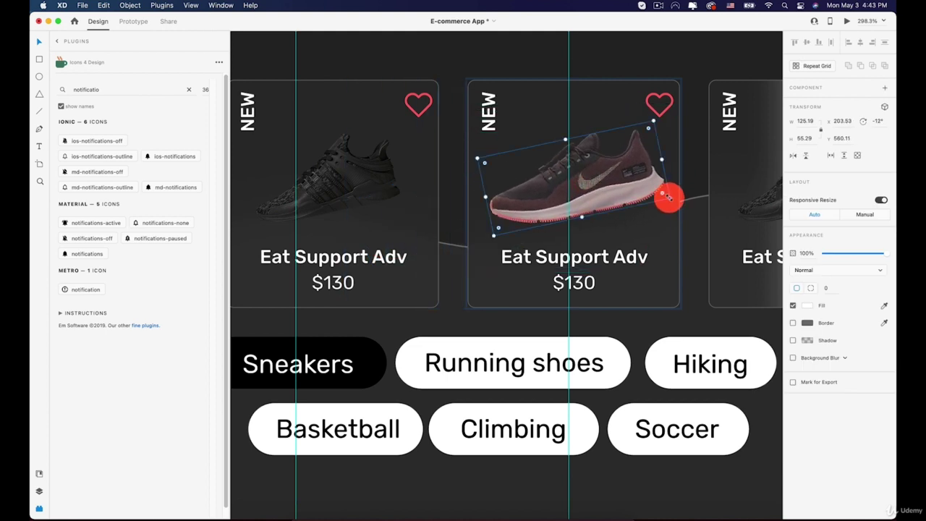
{"action": "left_click_drag", "start_coordinate": [653, 123], "coordinate": [603, 172]}
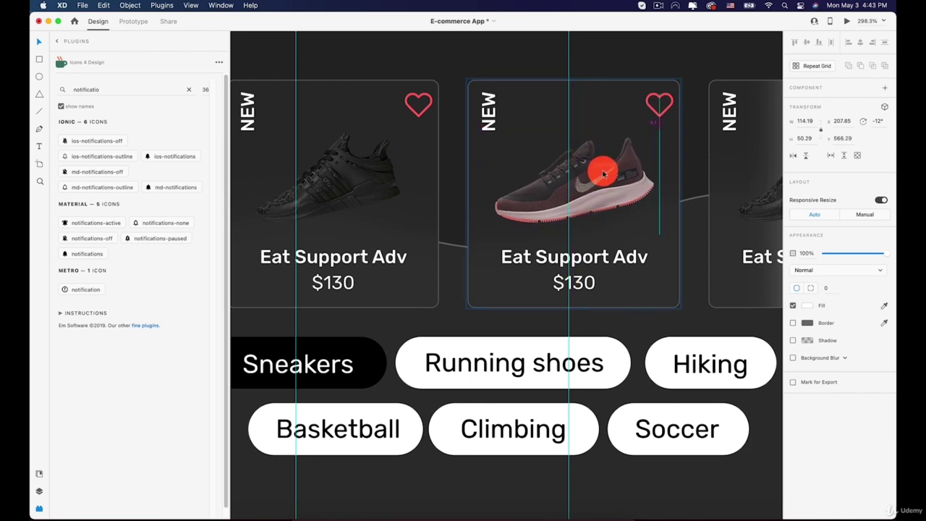
Copy the title "Essential Wet-Weather" from the Home Nike – 1 artboard over the title of the second small product card.
{"action": "scroll", "coordinate": [602, 172], "scroll_direction": "down", "scroll_amount": 5}
{"action": "scroll", "coordinate": [603, 173], "scroll_direction": "down", "scroll_amount": 5}
{"action": "key", "text": "space"}
{"action": "left_click_drag", "start_coordinate": [467, 52], "coordinate": [475, 284]}
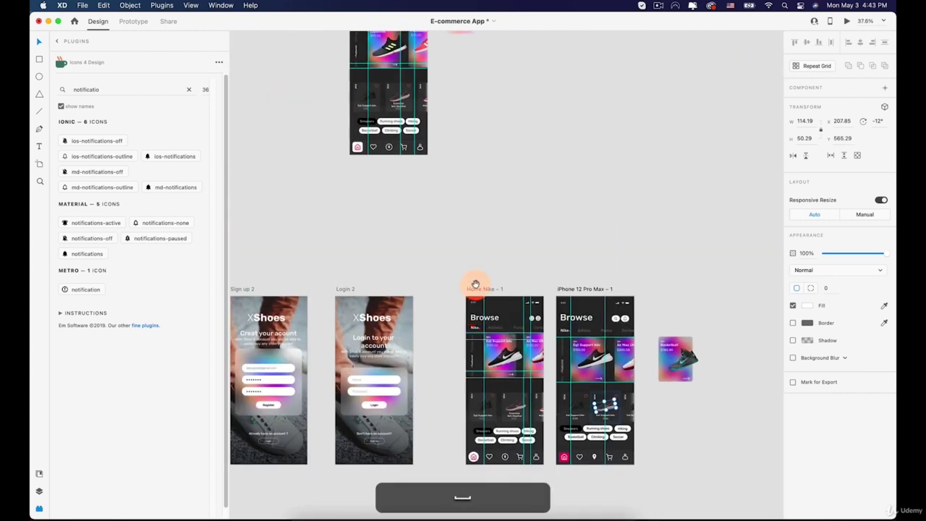
{"action": "scroll", "coordinate": [481, 216], "scroll_direction": "down", "scroll_amount": 4}
{"action": "scroll", "coordinate": [474, 283], "scroll_direction": "up", "scroll_amount": 10}
{"action": "key", "text": "space"}
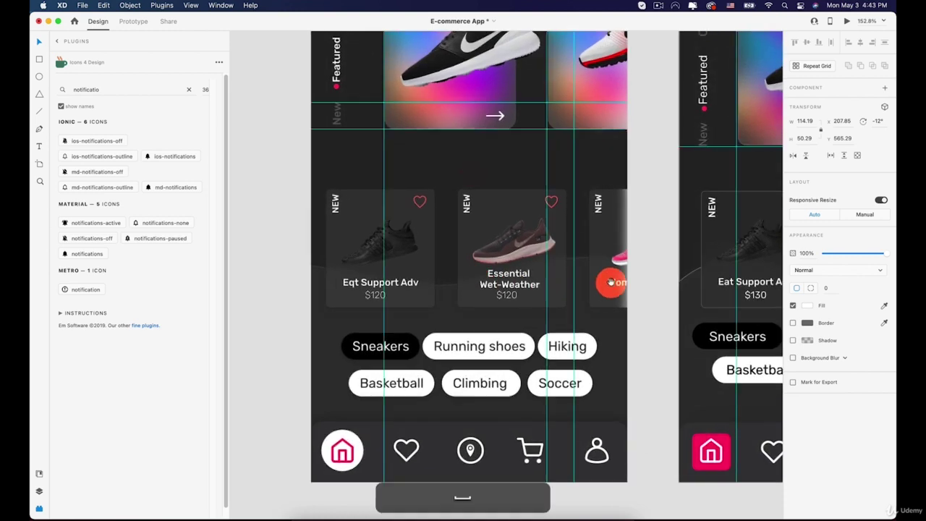
{"action": "left_click_drag", "start_coordinate": [610, 282], "coordinate": [446, 228]}
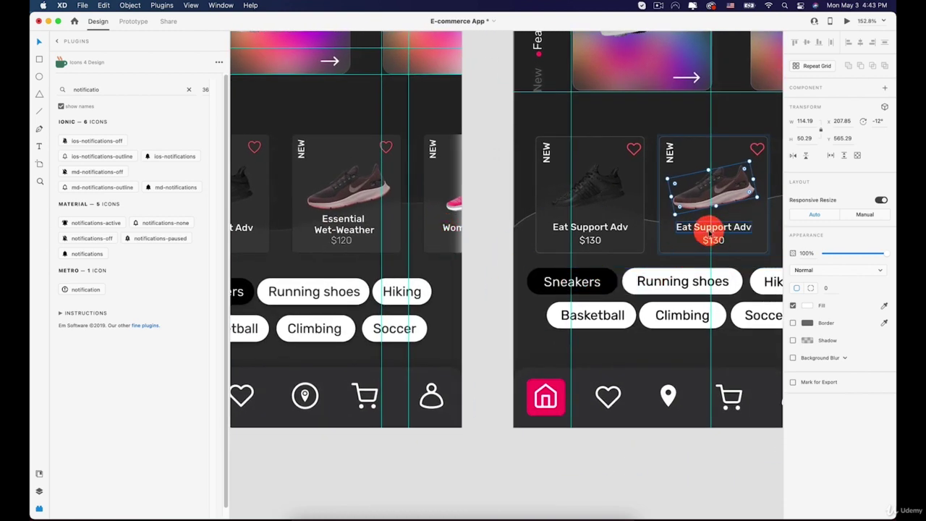
{"action": "left_click", "coordinate": [712, 229]}
{"action": "left_click", "coordinate": [347, 220]}
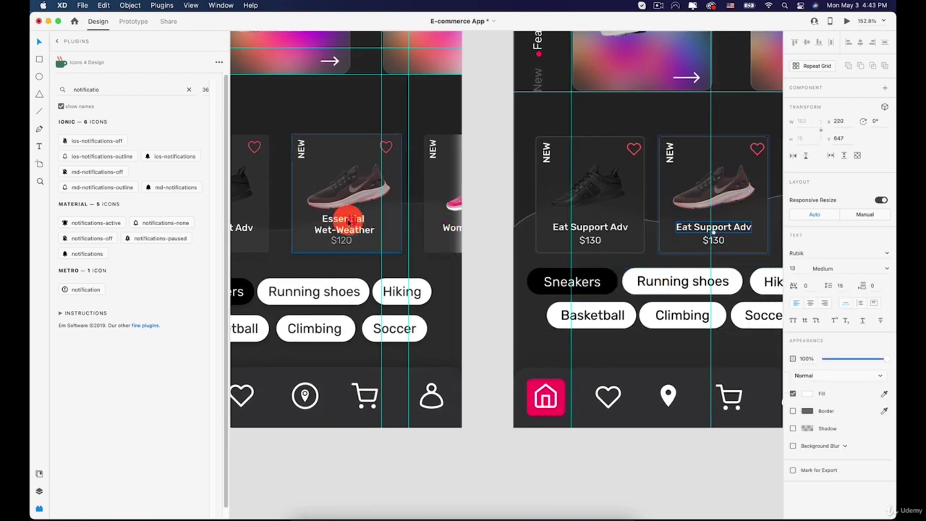
{"action": "double_click", "coordinate": [348, 220]}
{"action": "key", "text": "super+c"}
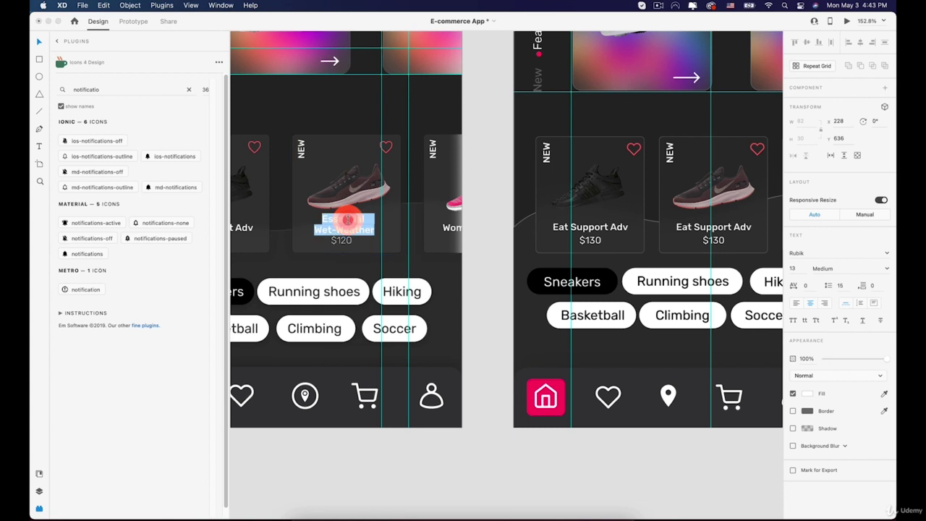
{"action": "left_click", "coordinate": [659, 228]}
{"action": "left_click", "coordinate": [680, 229]}
{"action": "key", "text": "super+v"}
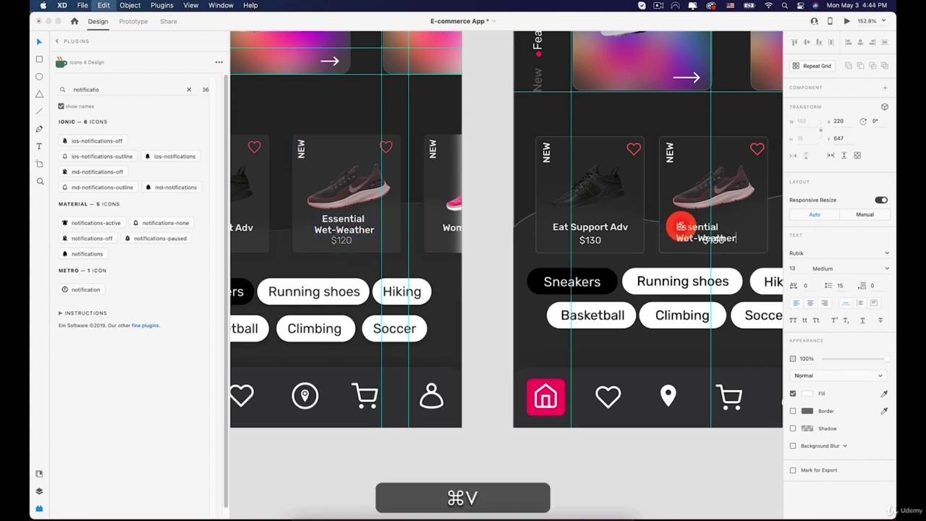
Centre-align the "Essential Wet-Weather" title and position it between the shoe and price in the second small card.
{"action": "key", "text": "super+a"}
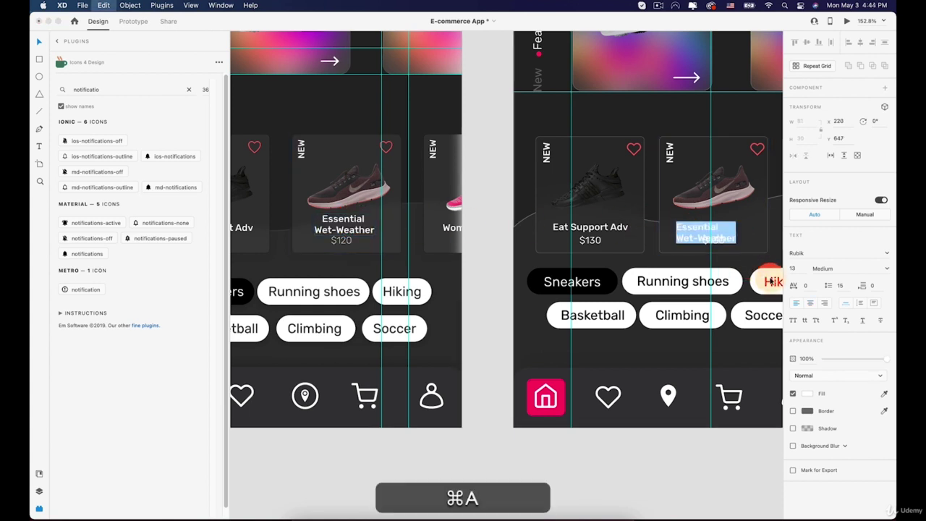
{"action": "left_click", "coordinate": [810, 303]}
{"action": "left_click", "coordinate": [39, 43]}
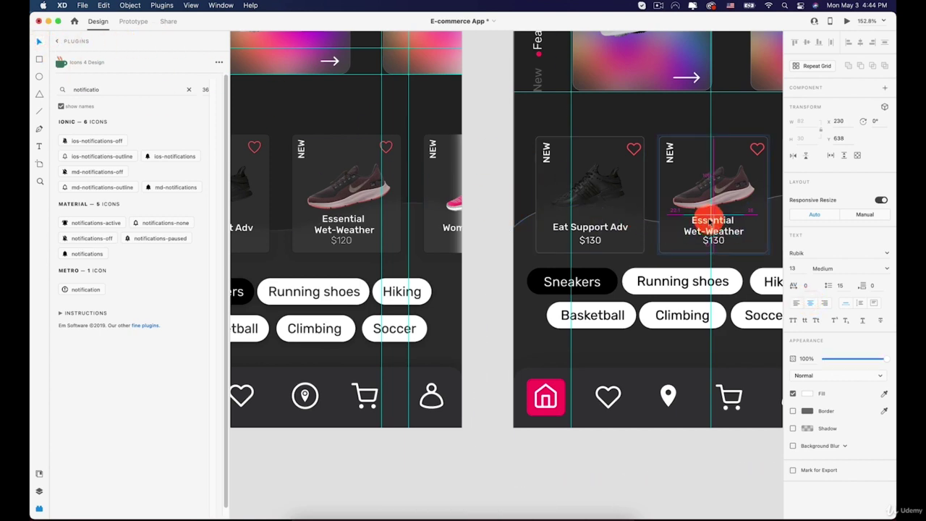
{"action": "scroll", "coordinate": [720, 242], "scroll_direction": "up", "scroll_amount": 5}
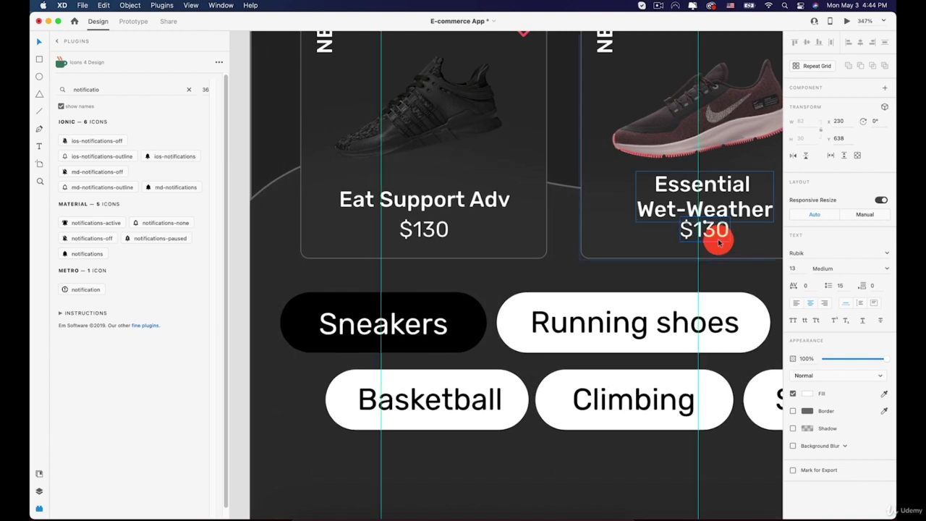
{"action": "left_click_drag", "start_coordinate": [713, 186], "coordinate": [571, 186]}
Paste the red Adidas shoe into the first small product card and scale it to about 122 × 55.
{"action": "scroll", "coordinate": [714, 189], "scroll_direction": "down", "scroll_amount": 5}
{"action": "key", "text": "space"}
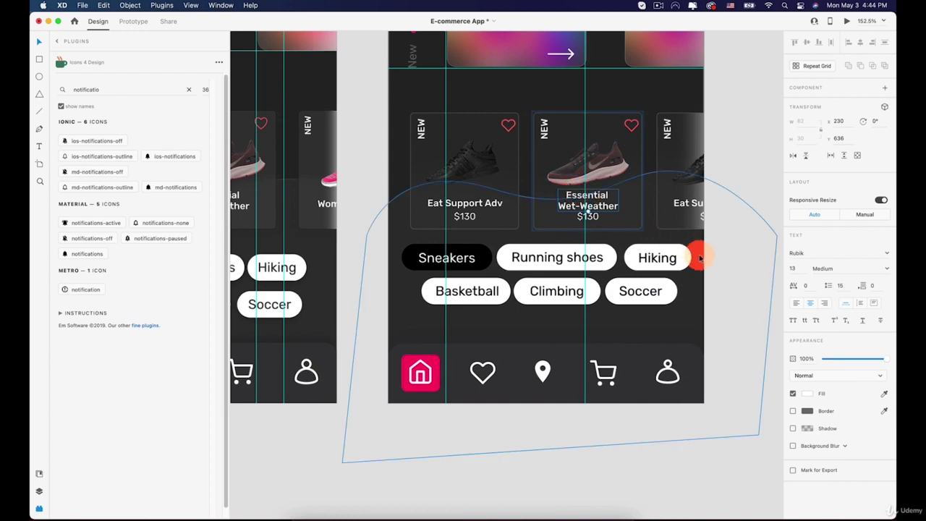
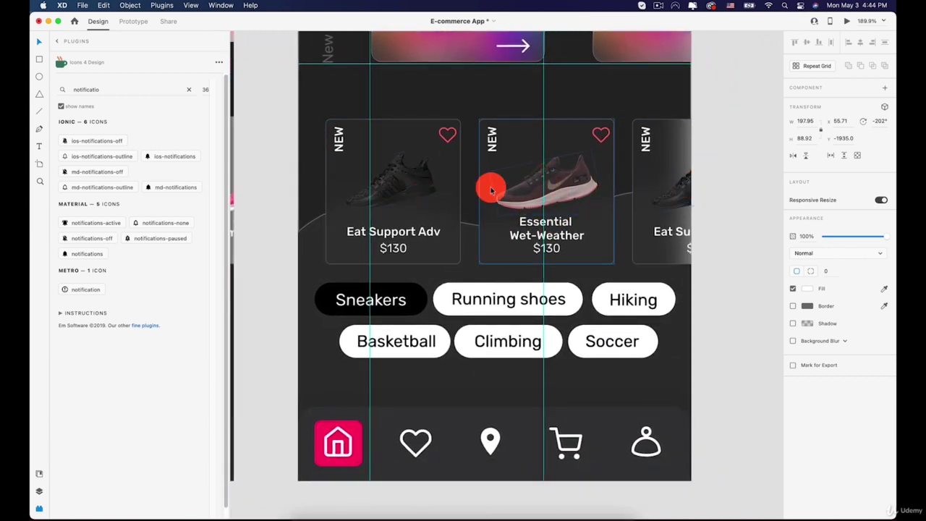
{"action": "left_click", "coordinate": [407, 183]}
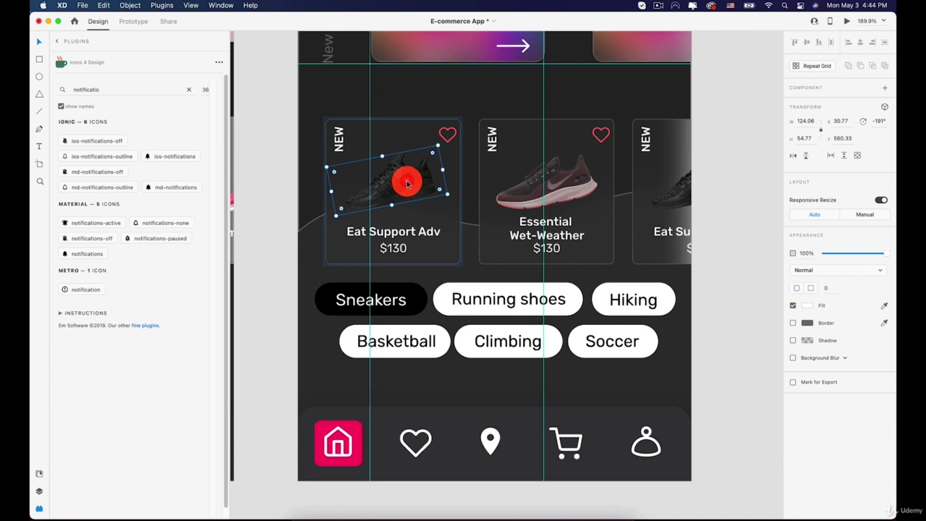
{"action": "key", "text": "super+v"}
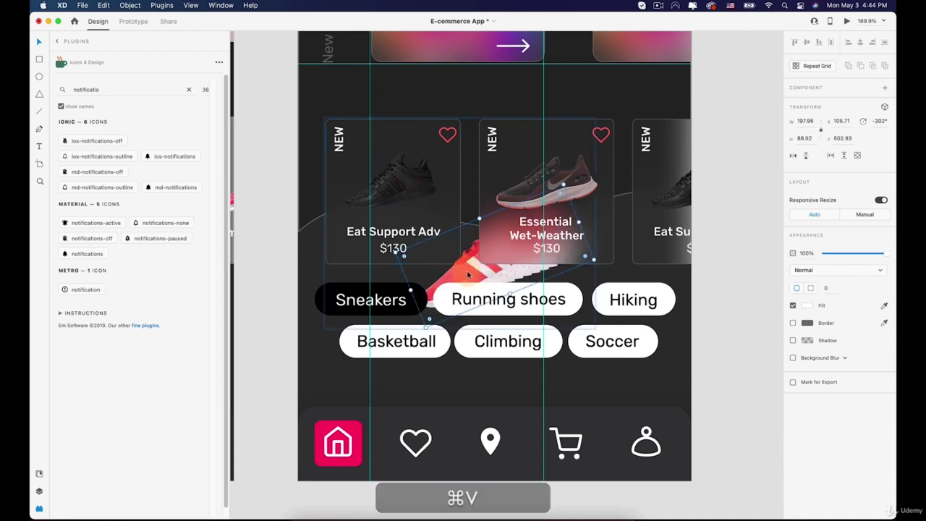
{"action": "left_click_drag", "start_coordinate": [375, 181], "coordinate": [419, 211]}
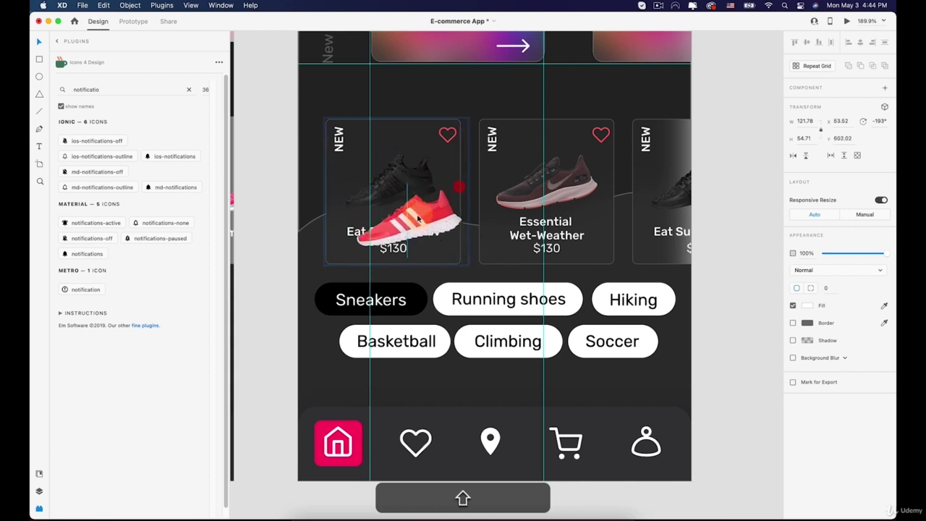
Delete the black shoe from the first small card and fit the red Adidas shoe in its place above the title.
{"action": "left_click", "coordinate": [396, 169]}
{"action": "left_click_drag", "start_coordinate": [396, 168], "coordinate": [394, 167]}
{"action": "key", "text": "BackSpace"}
{"action": "left_click_drag", "start_coordinate": [410, 216], "coordinate": [395, 180]}
{"action": "left_click", "coordinate": [433, 190]}
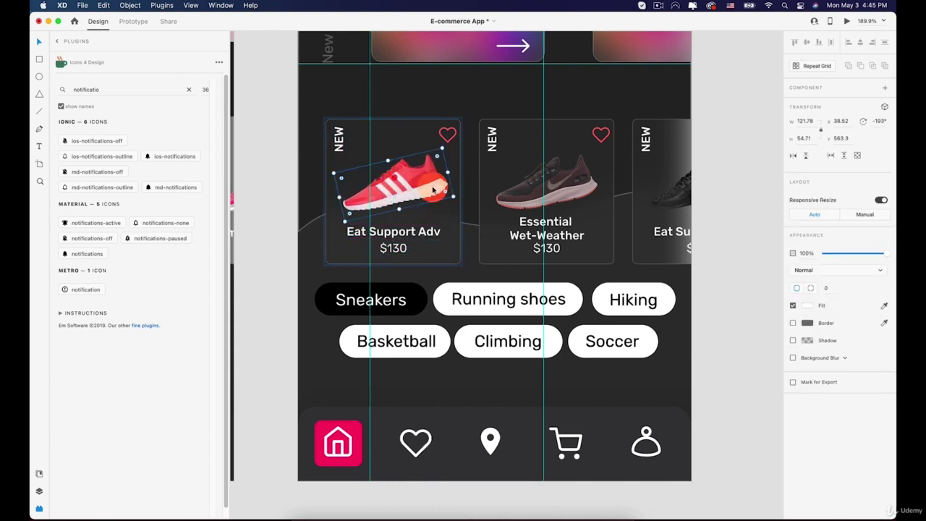
{"action": "left_click_drag", "start_coordinate": [452, 197], "coordinate": [458, 203]}
{"action": "left_click_drag", "start_coordinate": [407, 188], "coordinate": [406, 188]}
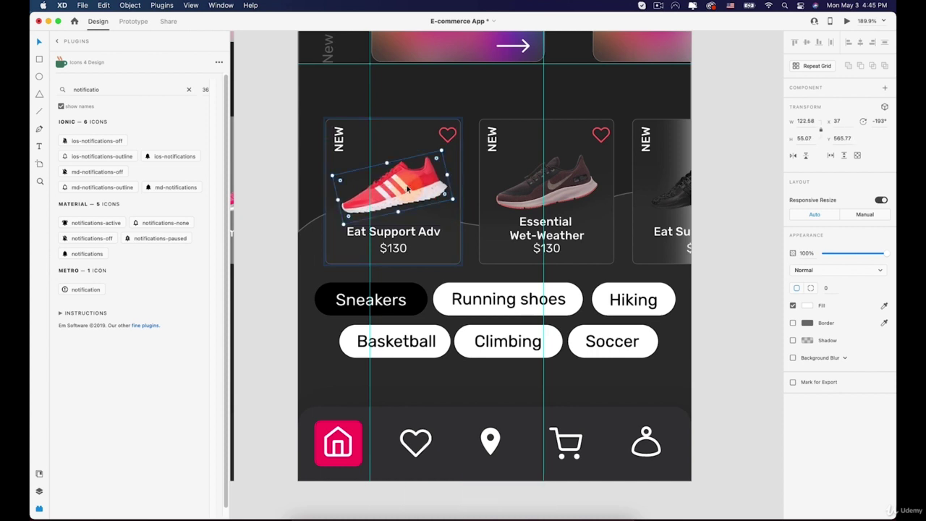
Change the first small card's title to "Flashback - Adidas" and centre it under the red shoe.
{"action": "double_click", "coordinate": [397, 231]}
{"action": "type", "text": "Fl"}
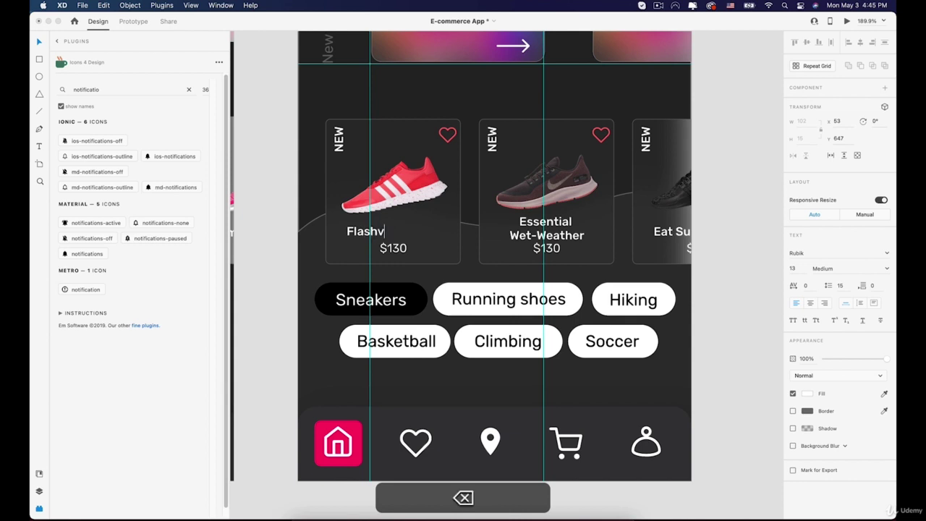
{"action": "type", "text": "ashback"}
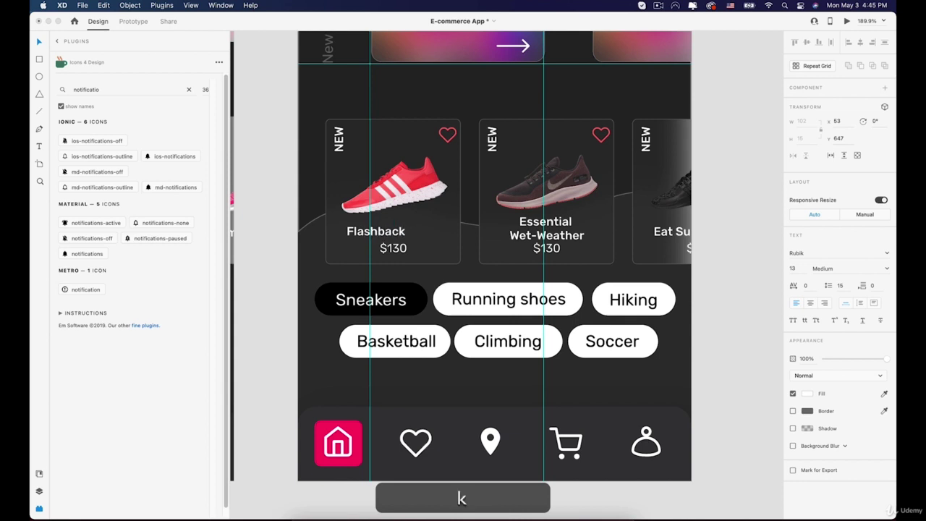
{"action": "type", "text": " - Adidas"}
{"action": "left_click", "coordinate": [427, 234]}
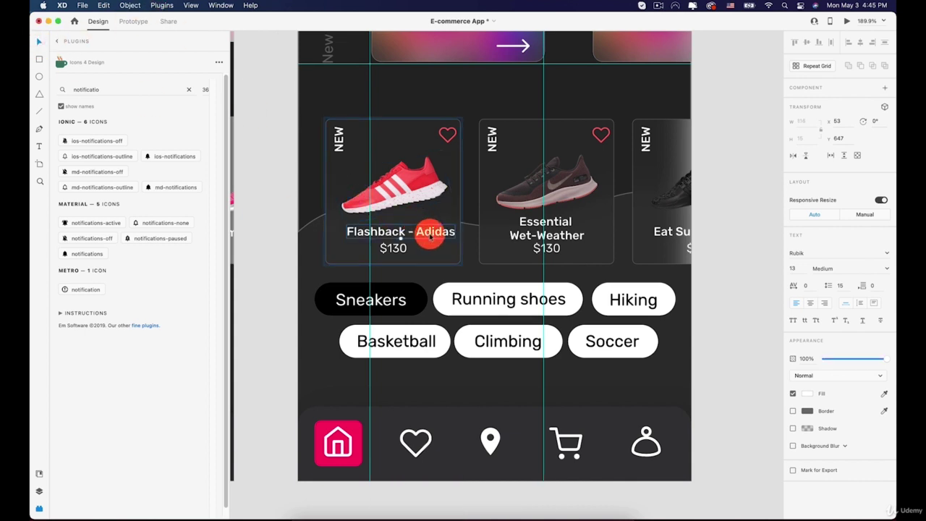
{"action": "left_click_drag", "start_coordinate": [427, 234], "coordinate": [414, 255]}
Set the price in the first small product card to $165.
{"action": "double_click", "coordinate": [400, 249]}
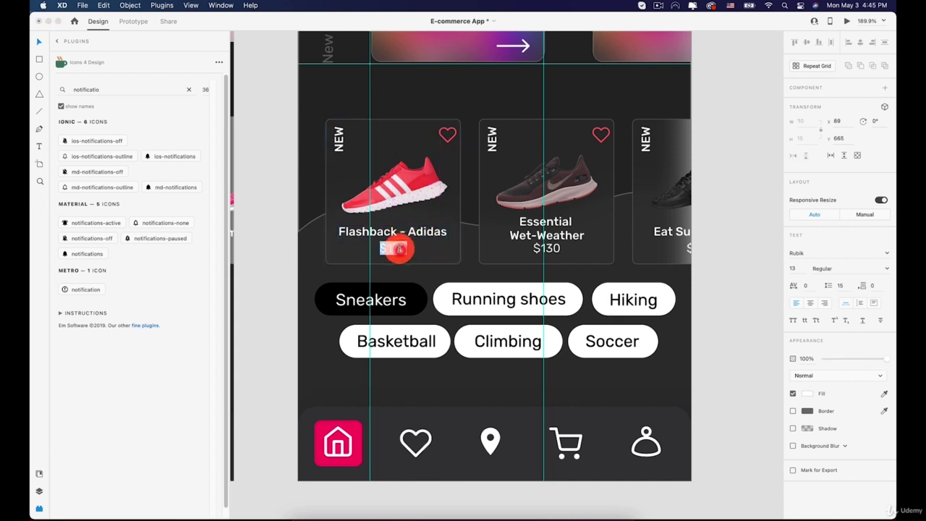
{"action": "type", "text": "2"}
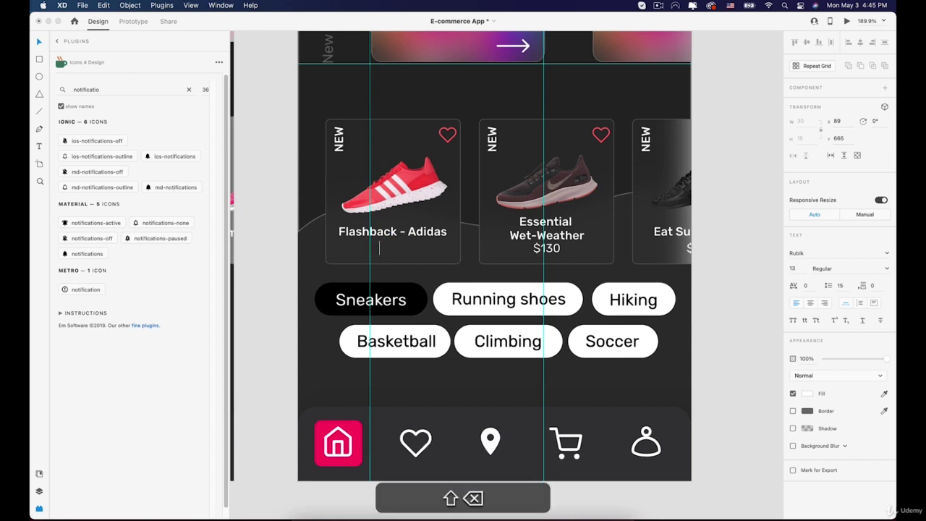
{"action": "type", "text": "$165"}
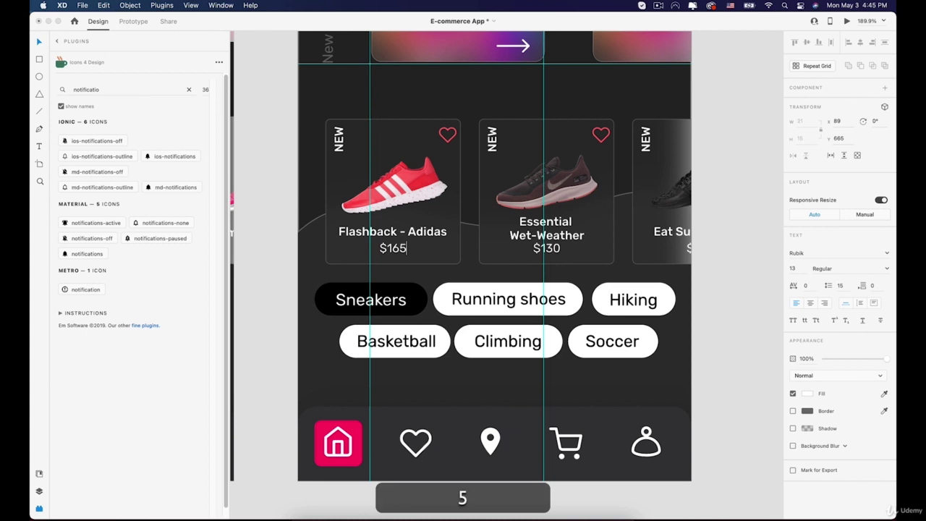
{"action": "key", "text": "Escape"}
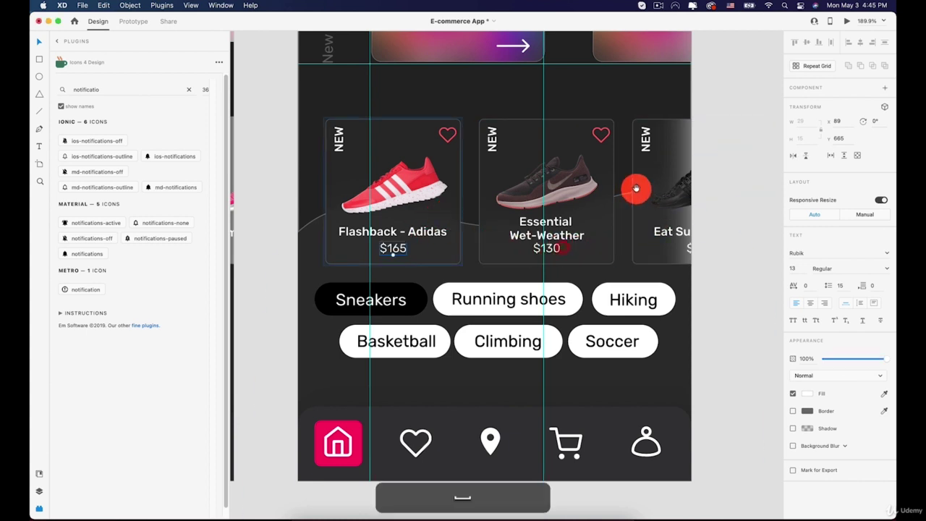
Set the price in the third small product card, at the Browse screen's edge, to $200.
{"action": "left_click_drag", "start_coordinate": [636, 188], "coordinate": [535, 196]}
{"action": "double_click", "coordinate": [594, 258]}
{"action": "double_click", "coordinate": [597, 257]}
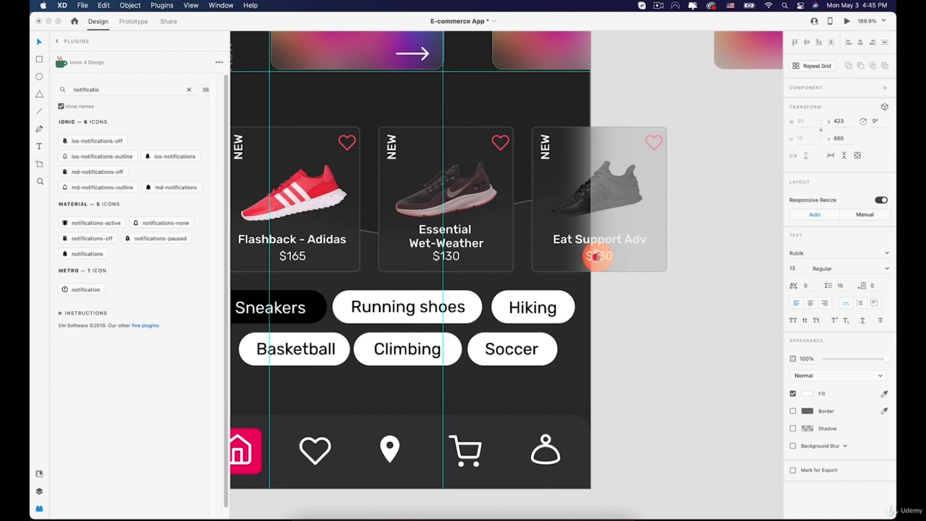
{"action": "type", "text": "200"}
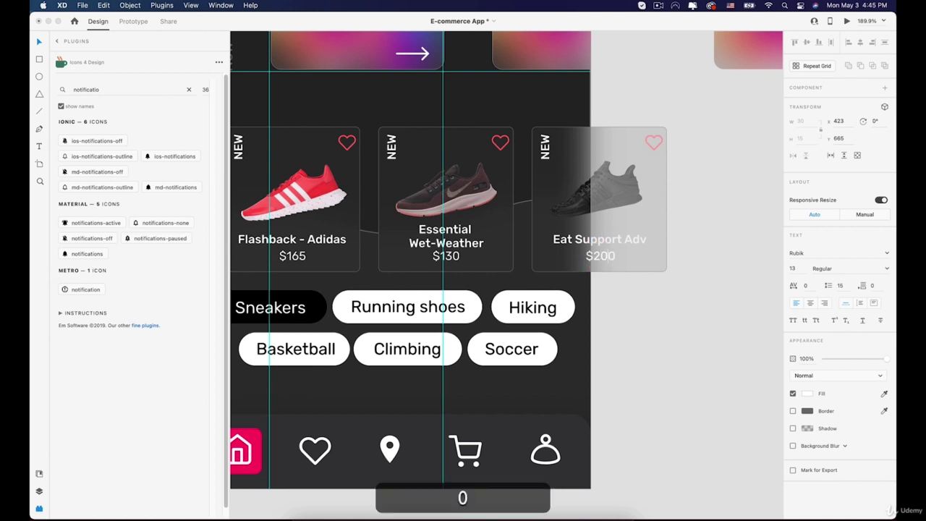
{"action": "scroll", "coordinate": [656, 340], "scroll_direction": "down", "scroll_amount": 5}
{"action": "key", "text": "Escape"}
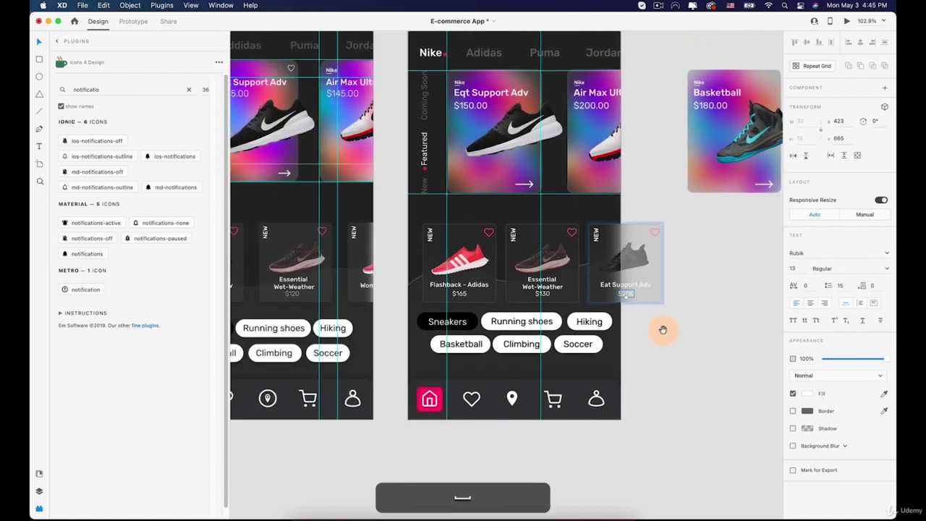
Look over the edited Browse screen at overview scale and compare it with the other artboards of the project.
{"action": "left_click_drag", "start_coordinate": [669, 314], "coordinate": [619, 312]}
{"action": "scroll", "coordinate": [607, 368], "scroll_direction": "down", "scroll_amount": 2}
{"action": "scroll", "coordinate": [608, 370], "scroll_direction": "down", "scroll_amount": 3}
{"action": "key", "text": "space"}
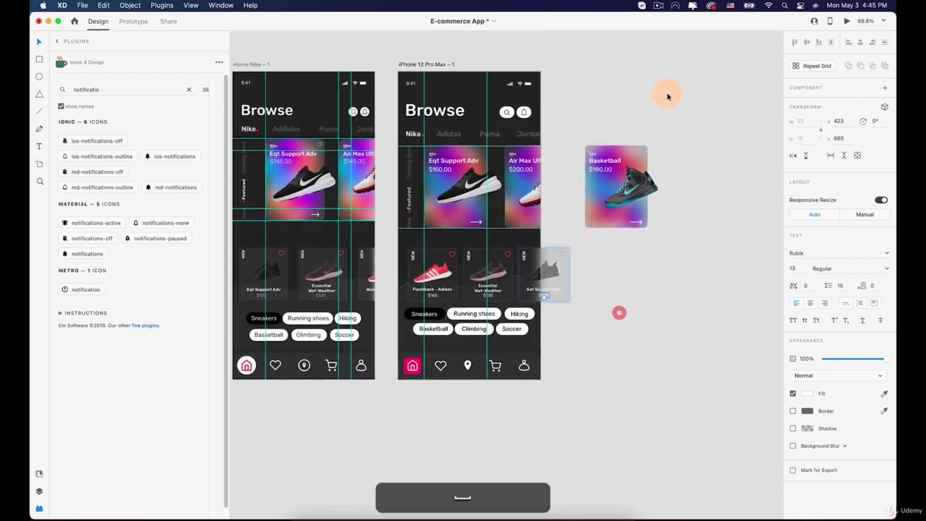
{"action": "scroll", "coordinate": [555, 175], "scroll_direction": "down", "scroll_amount": 3}
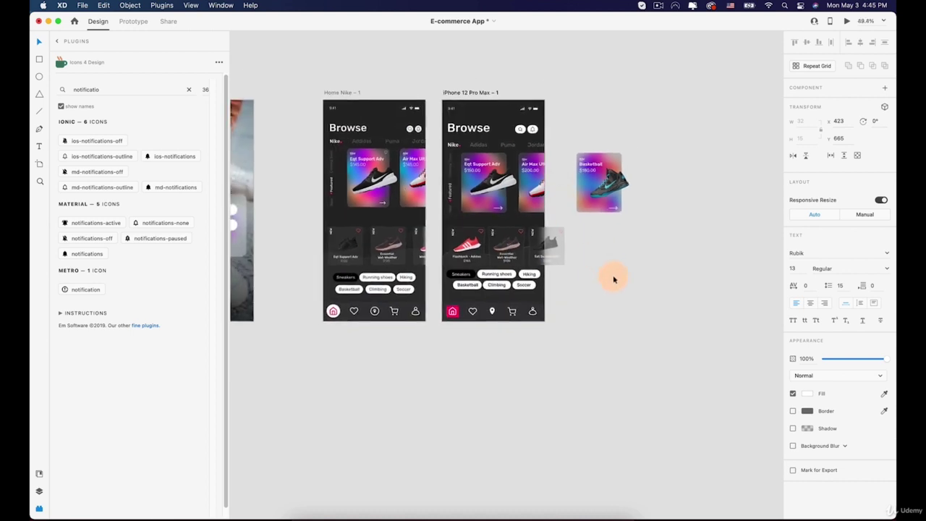
{"action": "key", "text": "space"}
{"action": "scroll", "coordinate": [634, 114], "scroll_direction": "up", "scroll_amount": 10}
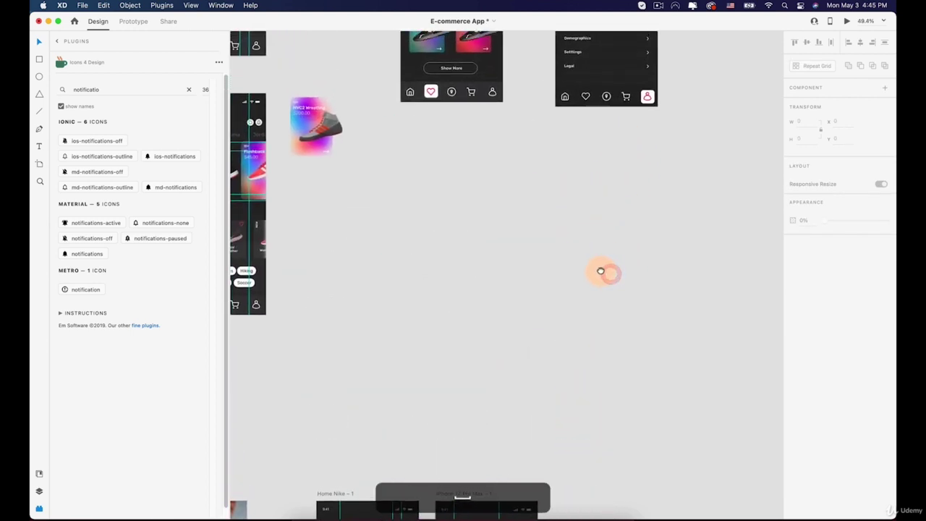
{"action": "scroll", "coordinate": [594, 253], "scroll_direction": "down", "scroll_amount": 4}
Shrink the Air Max Ultra and Basketball cards together to about 267 px high and move them closer to the Eqt Support Adv card.
{"action": "key", "text": "cmd+z"}
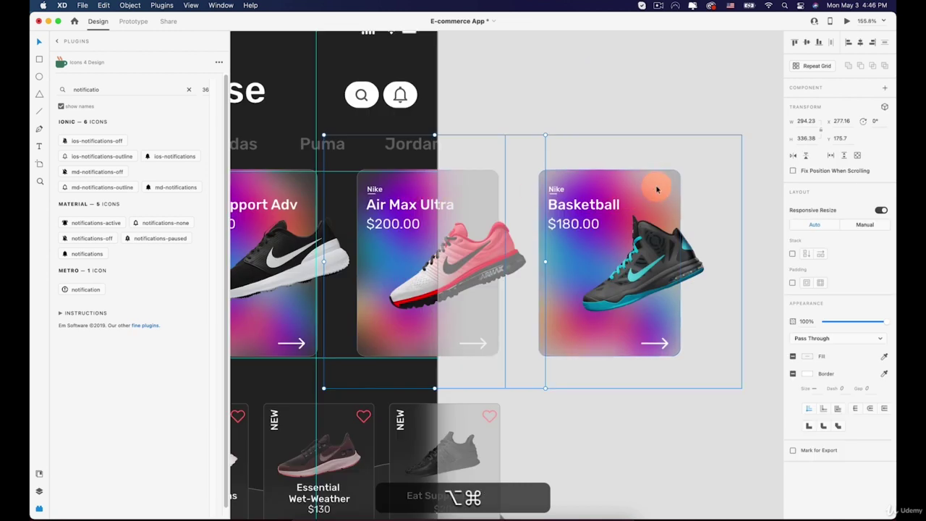
{"action": "left_click_drag", "start_coordinate": [743, 137], "coordinate": [707, 163]}
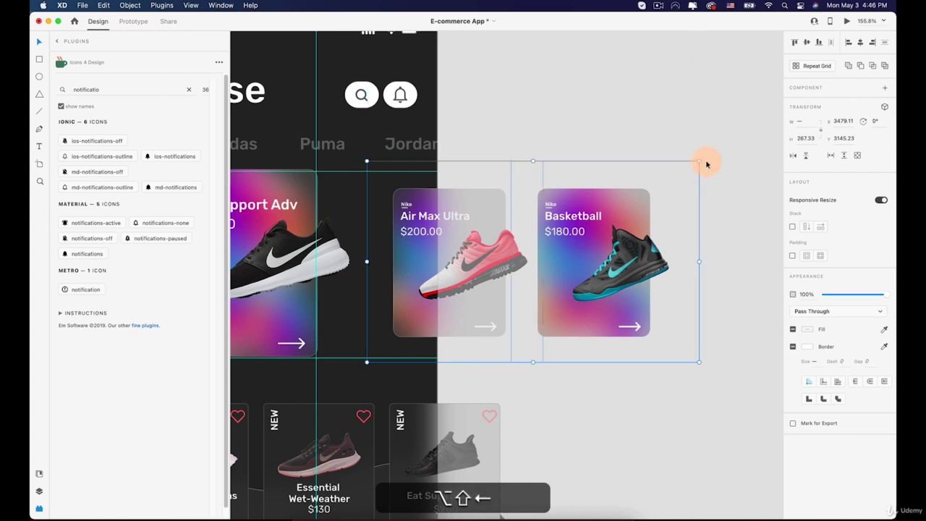
{"action": "key", "text": "shift+Left"}
{"action": "key", "text": "shift+Left"}
{"action": "key", "text": "shift+Left"}
{"action": "key", "text": "shift+Left"}
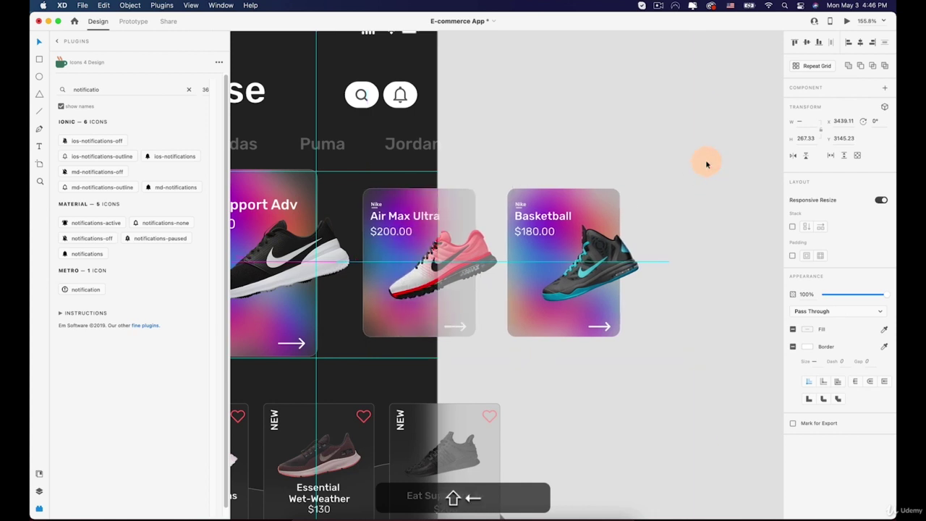
{"action": "key", "text": "Right"}
{"action": "key", "text": "Right"}
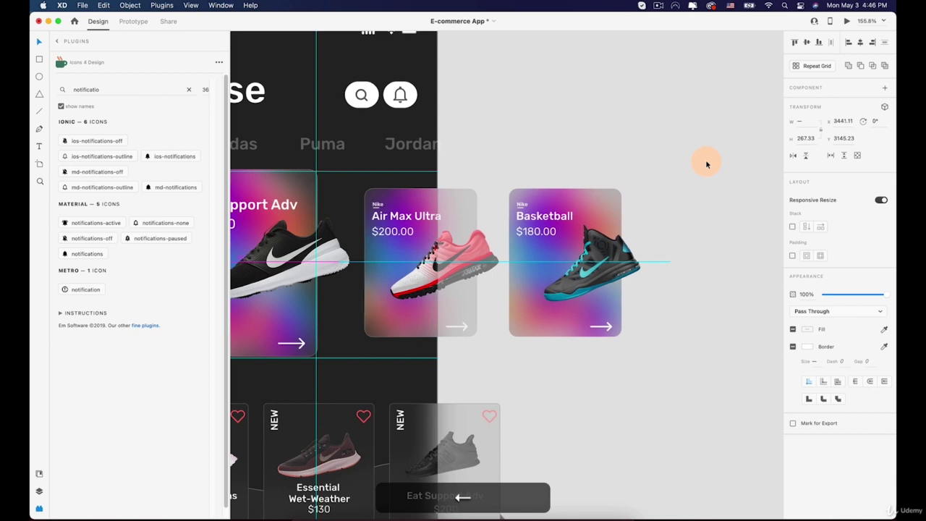
Nudge the two smaller featured cards about 7 px further towards the Eqt Support Adv card, to X 3434.11.
{"action": "left_click_drag", "start_coordinate": [560, 97], "coordinate": [698, 63]}
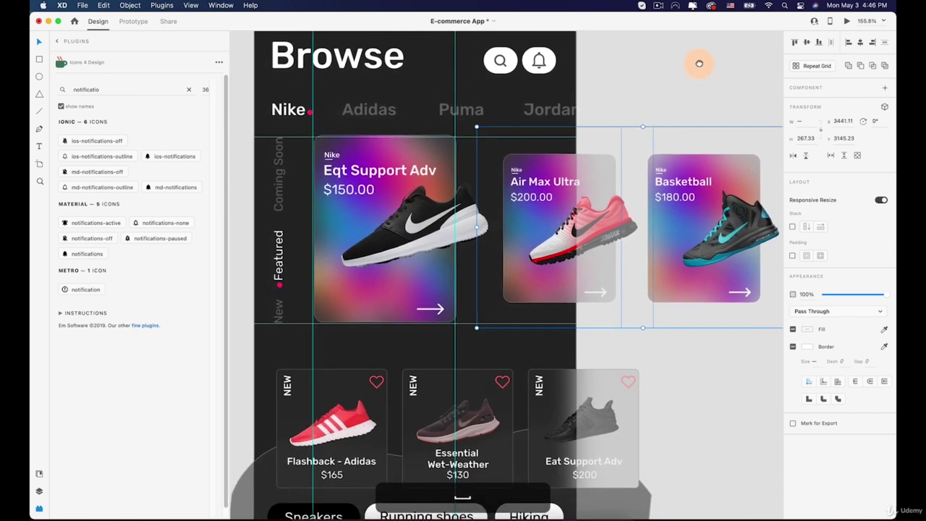
{"action": "key", "text": "shift+Left"}
{"action": "key", "text": "Right"}
{"action": "key", "text": "Right"}
{"action": "key", "text": "Right"}
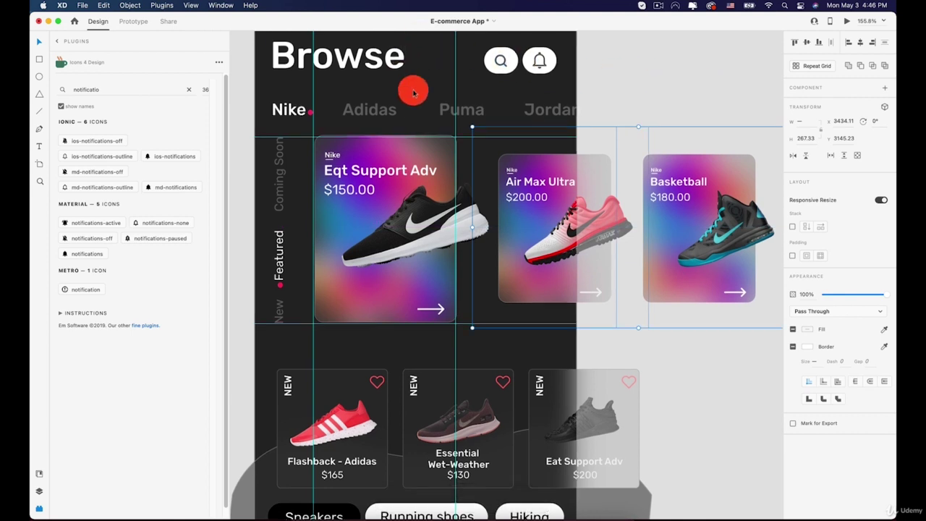
Add guides along the upper and lower edges and the near side of the Air Max Ultra card, and deselect the cards.
{"action": "scroll", "coordinate": [413, 86], "scroll_direction": "down", "scroll_amount": 3}
{"action": "scroll", "coordinate": [413, 79], "scroll_direction": "up", "scroll_amount": 3}
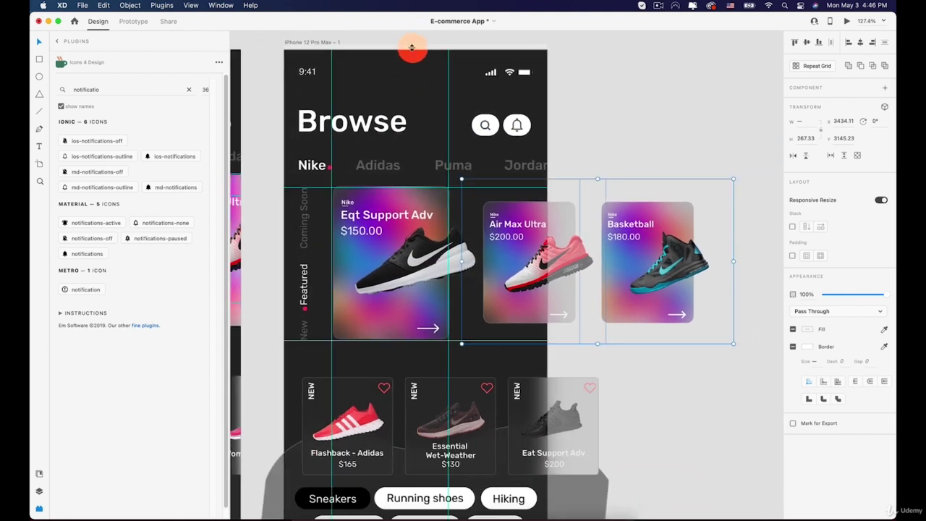
{"action": "left_click_drag", "start_coordinate": [412, 48], "coordinate": [430, 201]}
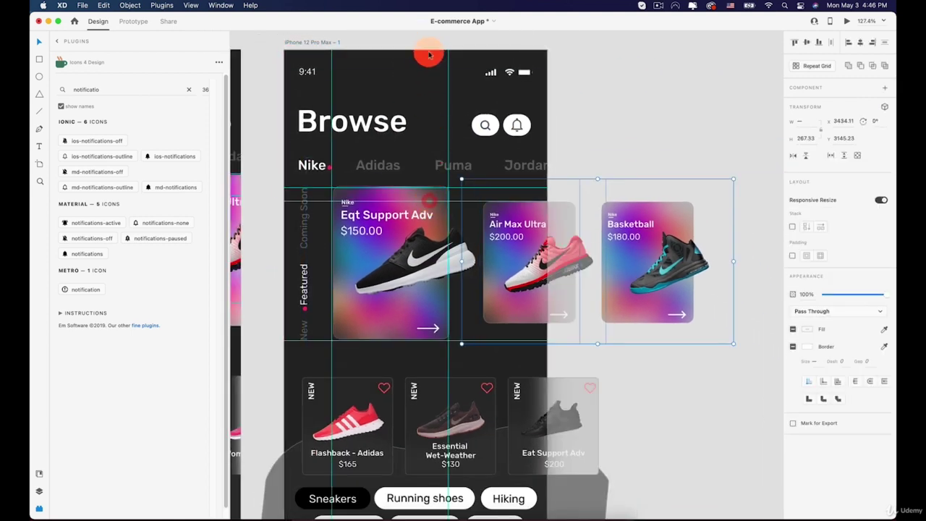
{"action": "left_click_drag", "start_coordinate": [427, 46], "coordinate": [449, 323]}
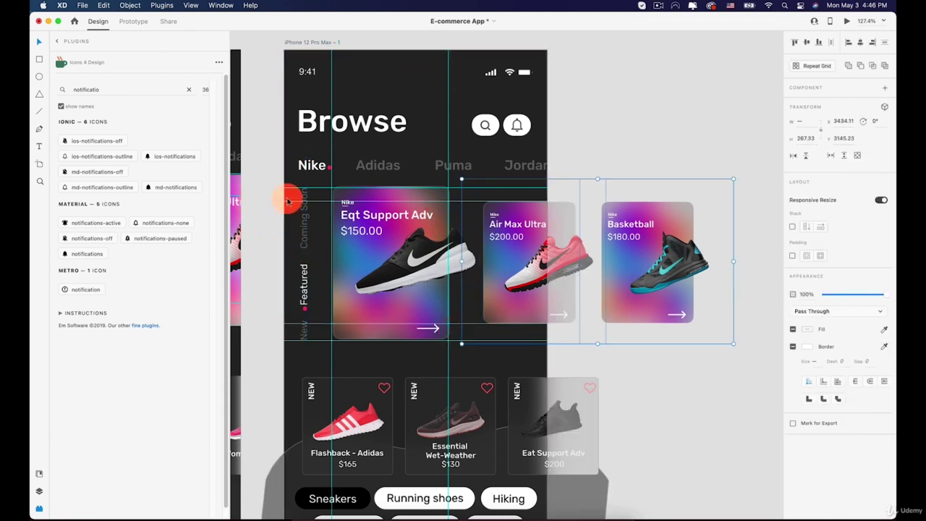
{"action": "left_click_drag", "start_coordinate": [286, 200], "coordinate": [482, 224]}
{"action": "left_click", "coordinate": [598, 125]}
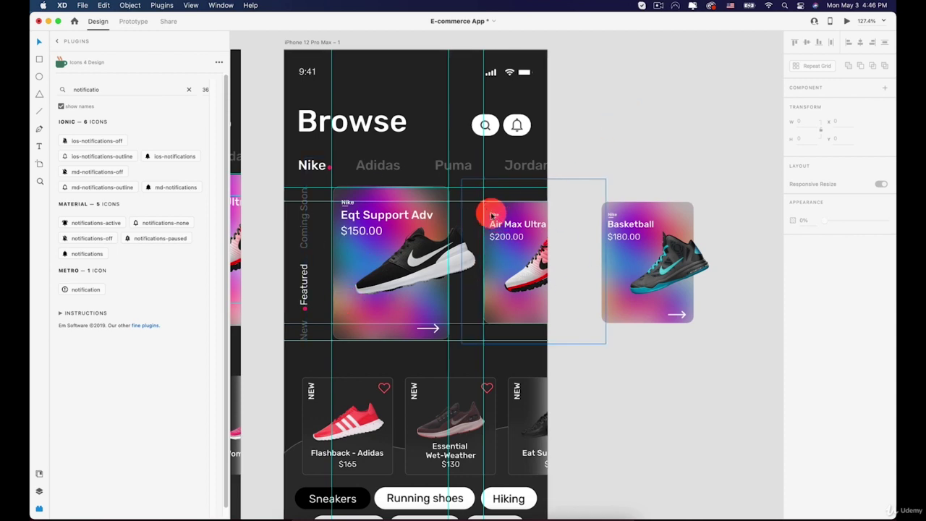
Delete the old "Home Nike – 1" reference artboard beside the rebuilt Browse screen.
{"action": "scroll", "coordinate": [491, 215], "scroll_direction": "down", "scroll_amount": 5}
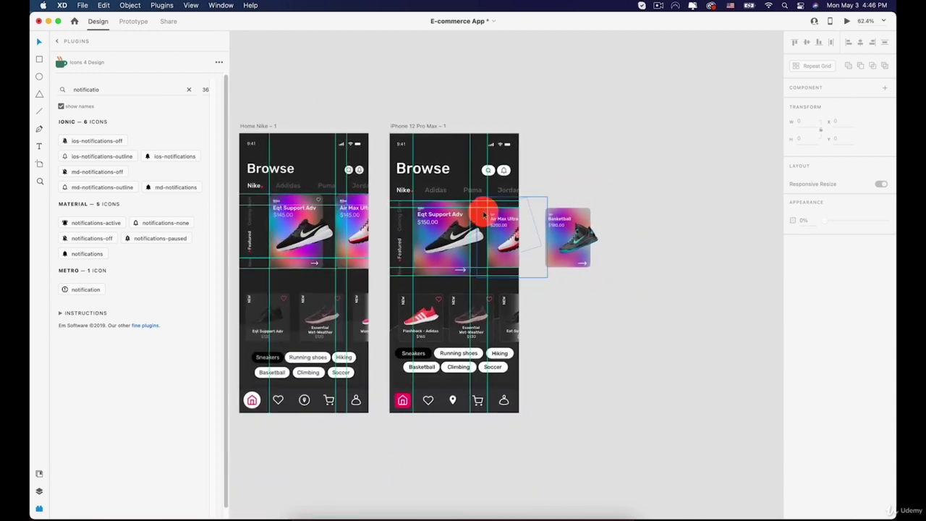
{"action": "key", "text": "space"}
{"action": "left_click_drag", "start_coordinate": [492, 170], "coordinate": [469, 151]}
{"action": "key", "text": "space"}
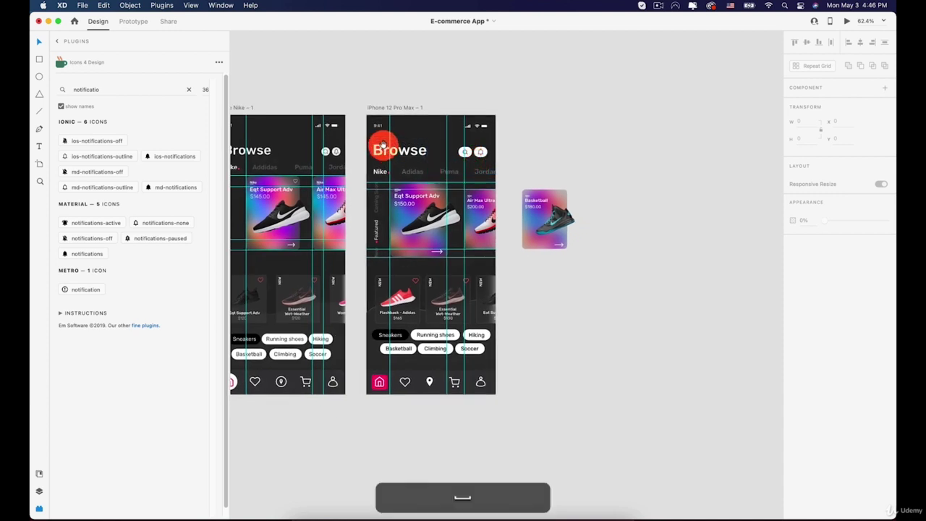
{"action": "left_click_drag", "start_coordinate": [381, 145], "coordinate": [444, 151]}
{"action": "left_click", "coordinate": [293, 116]}
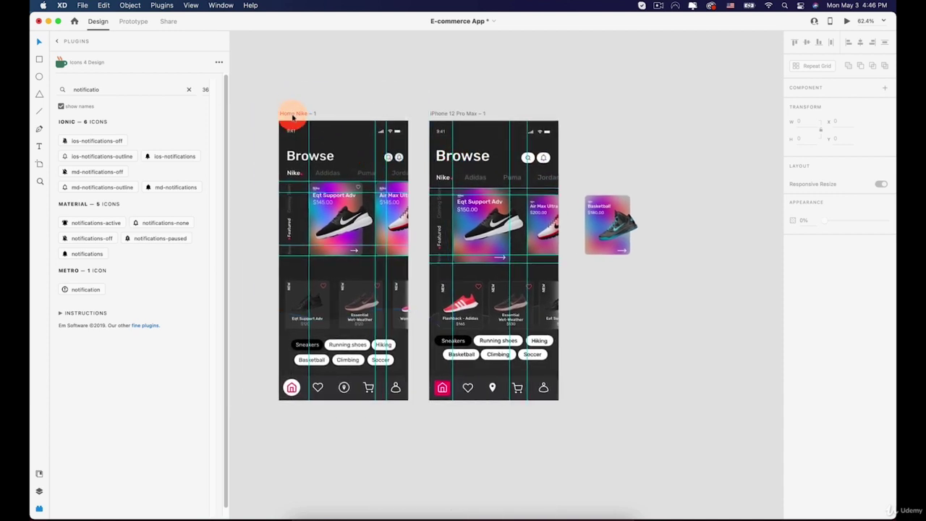
{"action": "key", "text": "BackSpace"}
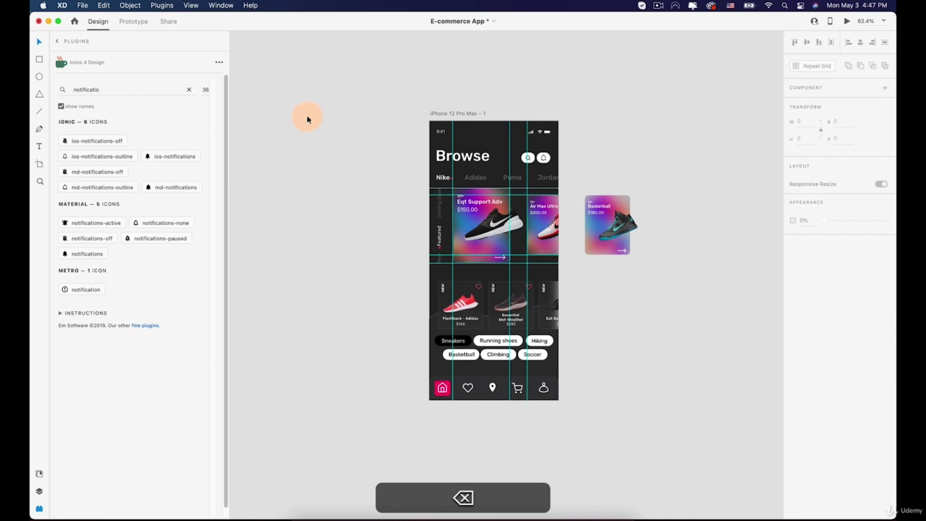
Rename the rebuilt Browse artboard "Home Nike".
{"action": "double_click", "coordinate": [448, 113]}
{"action": "type", "text": "Home Nike"}
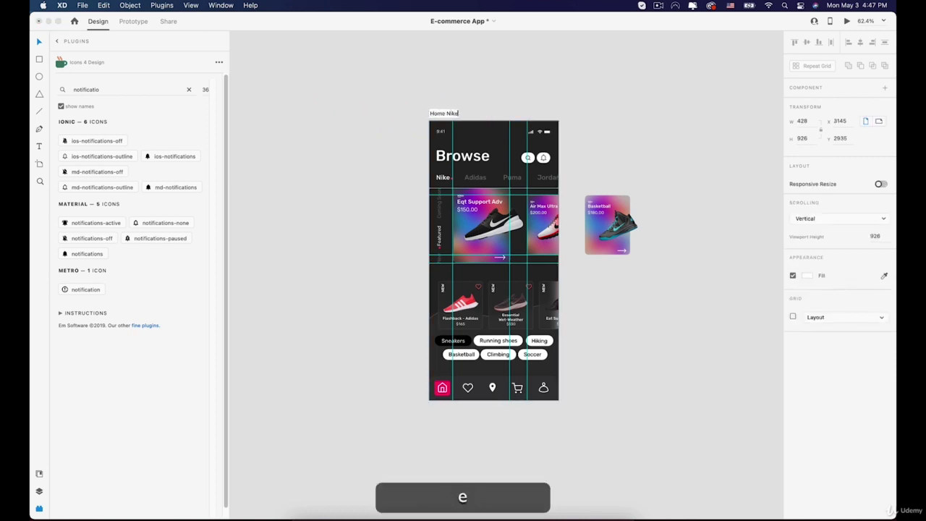
{"action": "key", "text": "Return"}
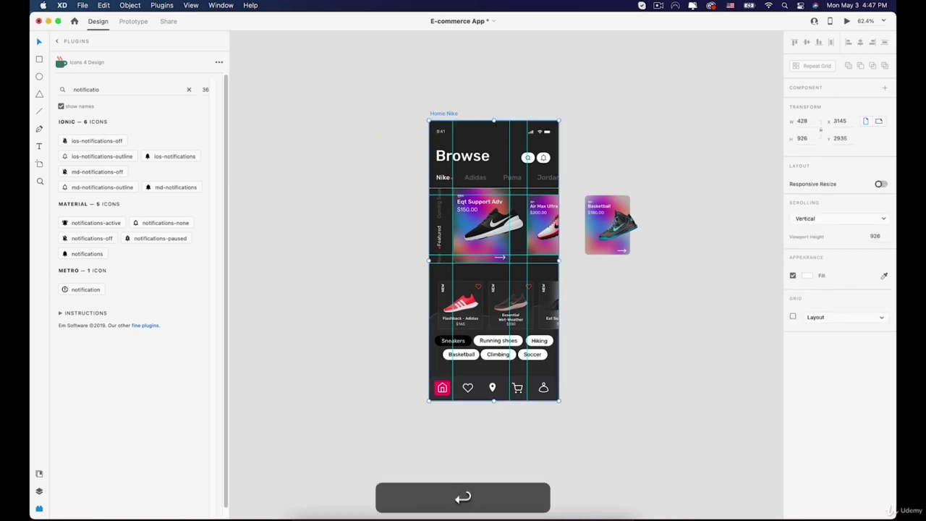
Review the Home Puma, Home Nike and Home Adidas artboards alongside the other app screens.
{"action": "scroll", "coordinate": [450, 114], "scroll_direction": "down", "scroll_amount": 5}
{"action": "key", "text": "space"}
{"action": "left_click_drag", "start_coordinate": [450, 114], "coordinate": [467, 246]}
{"action": "left_click_drag", "start_coordinate": [450, 120], "coordinate": [486, 246]}
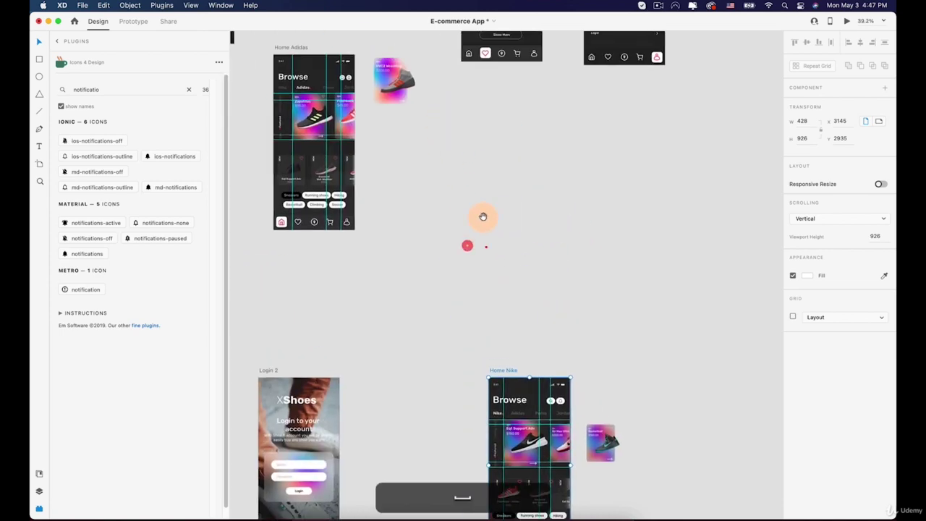
{"action": "left_click_drag", "start_coordinate": [450, 138], "coordinate": [516, 266]}
{"action": "left_click_drag", "start_coordinate": [493, 195], "coordinate": [526, 251]}
{"action": "key", "text": "space"}
{"action": "left_click_drag", "start_coordinate": [424, 200], "coordinate": [446, 368]}
{"action": "left_click_drag", "start_coordinate": [452, 319], "coordinate": [446, 369]}
{"action": "left_click_drag", "start_coordinate": [391, 137], "coordinate": [395, 228]}
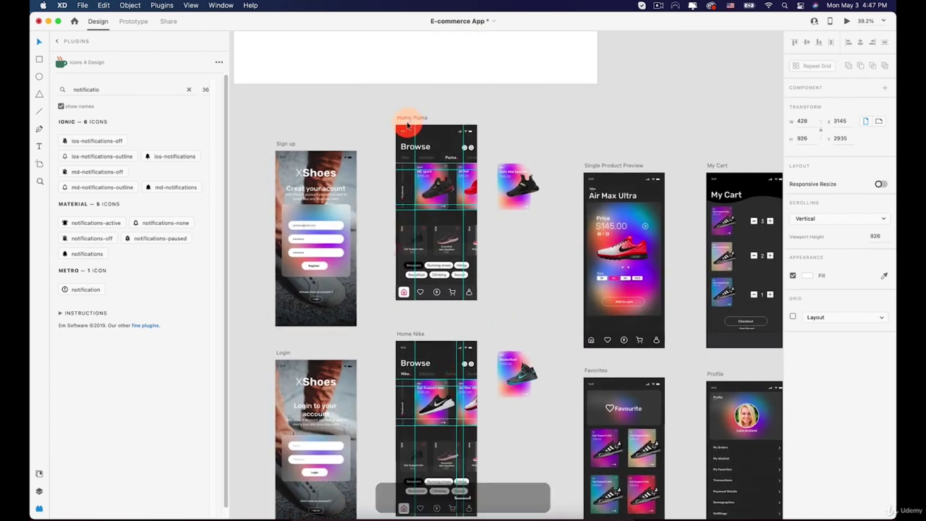
{"action": "scroll", "coordinate": [404, 121], "scroll_direction": "down", "scroll_amount": 3}
{"action": "left_click", "coordinate": [655, 7]}
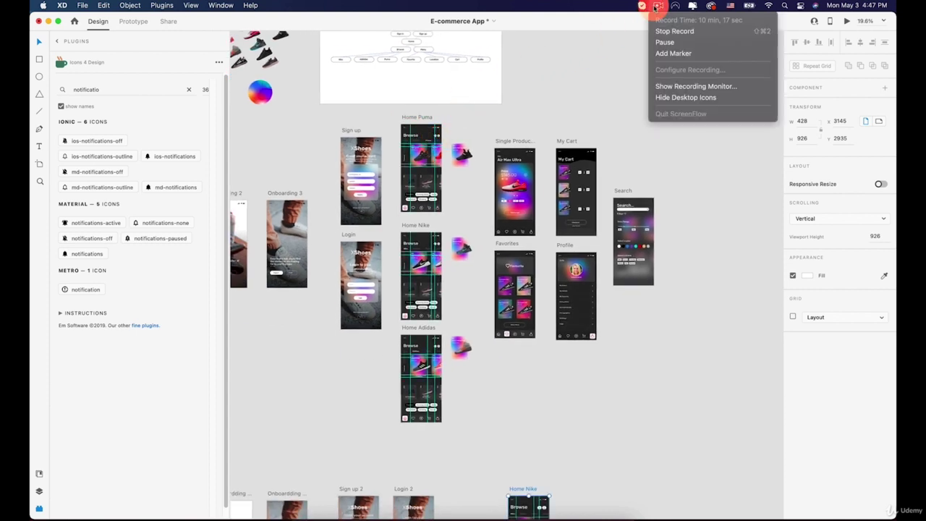